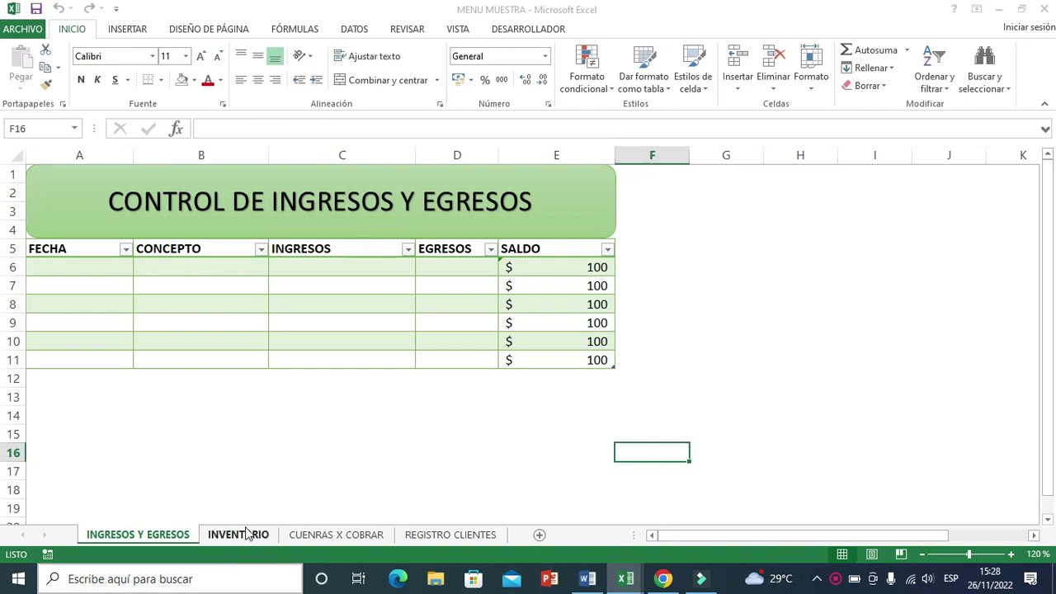
Step: Browse the INVENTARIO, CUENTAS X COBRAR and REGISTRO CLIENTES sheets in turn
left_click(241, 536)
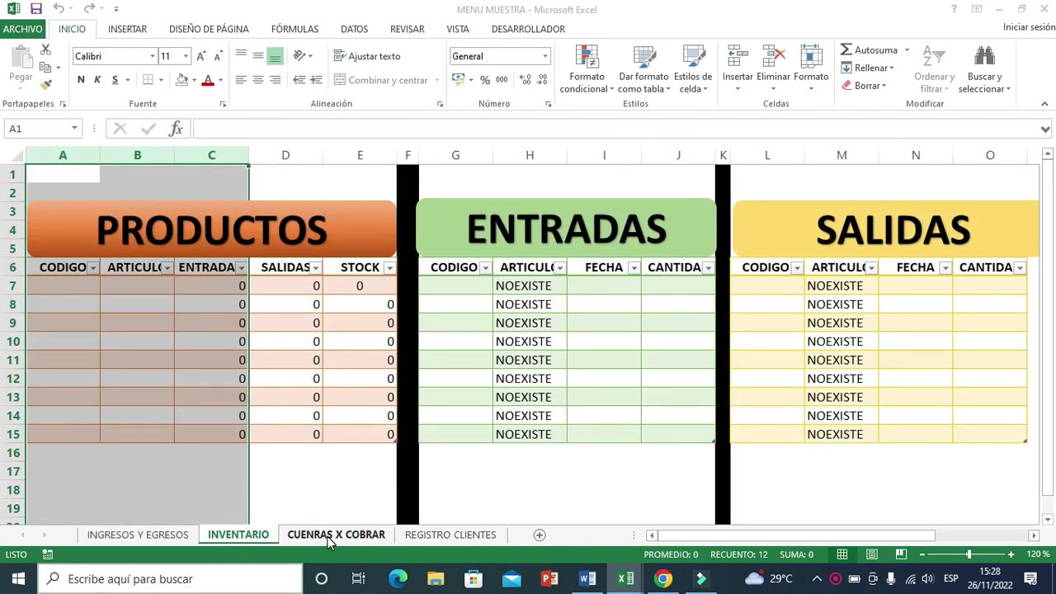
left_click(328, 537)
left_click(434, 535)
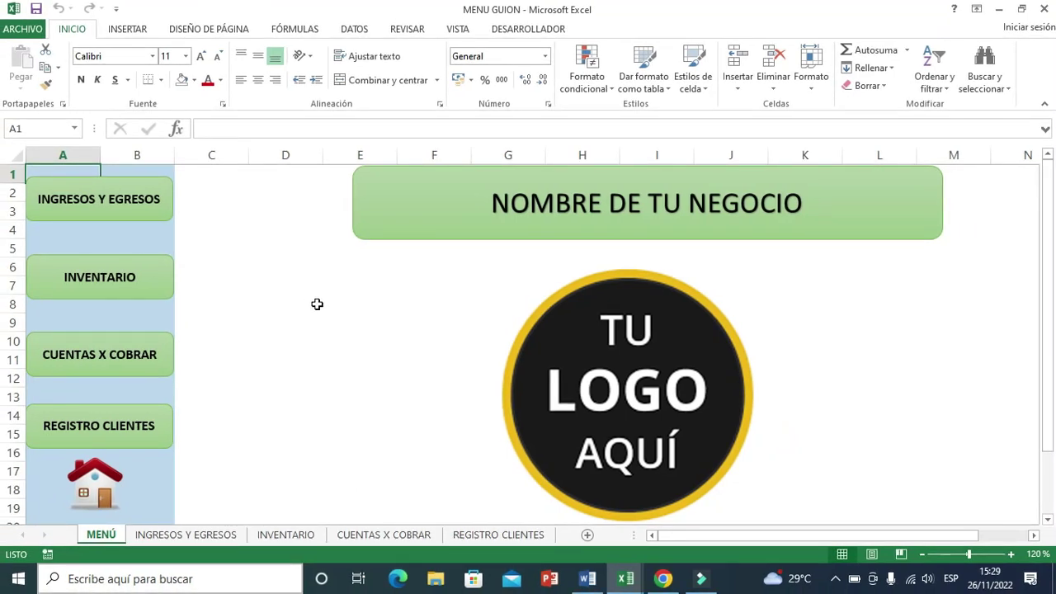
Step: Follow the green buttons to INGRESOS Y EGRESOS, INVENTARIO, CUENTAS X COBRAR and REGISTRO CLIENTES
left_click(317, 305)
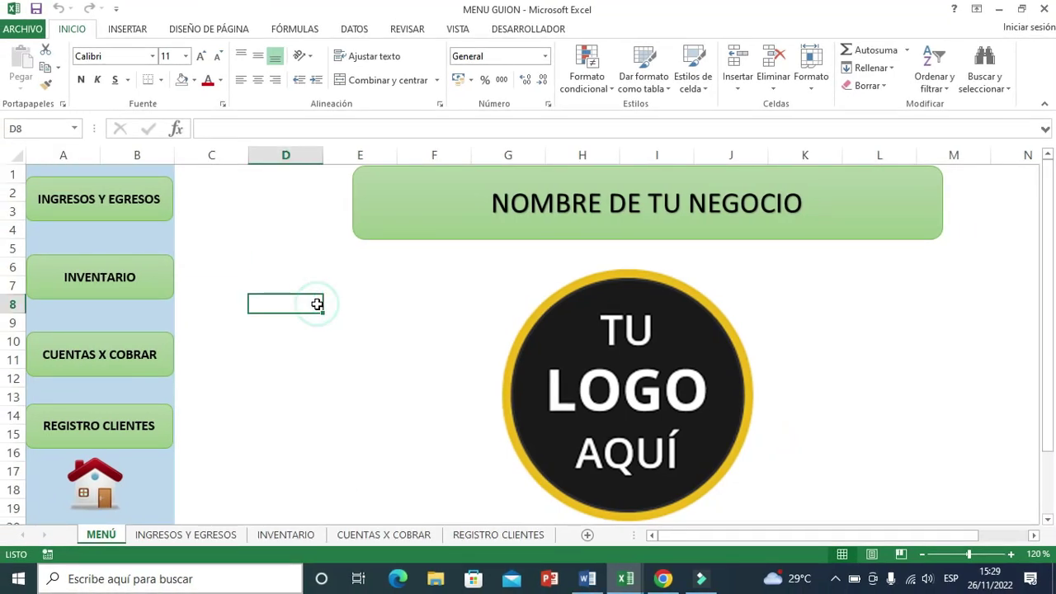
left_click(136, 221)
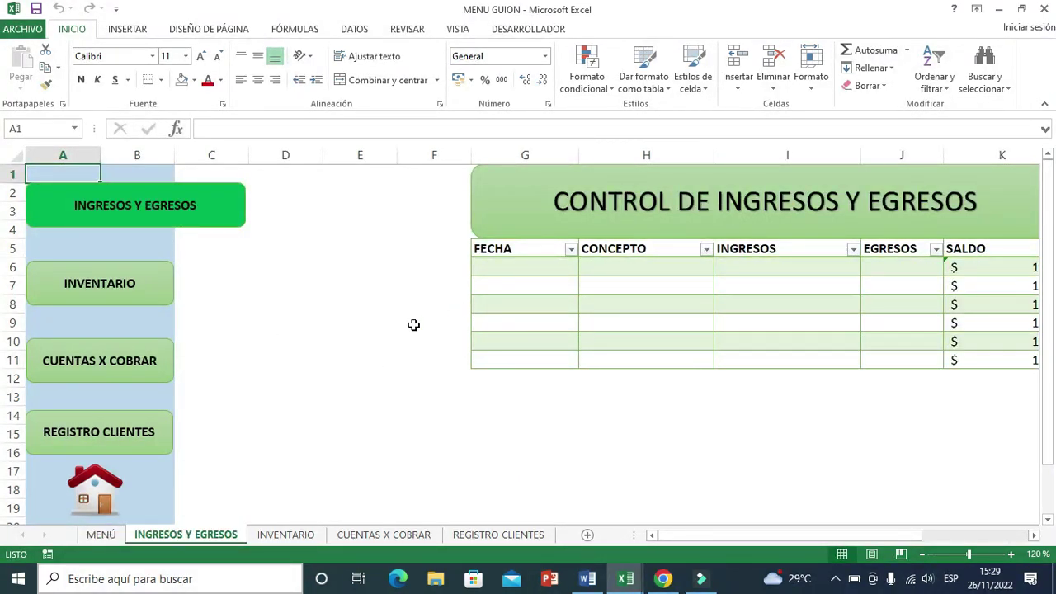
left_click(138, 298)
left_click(136, 384)
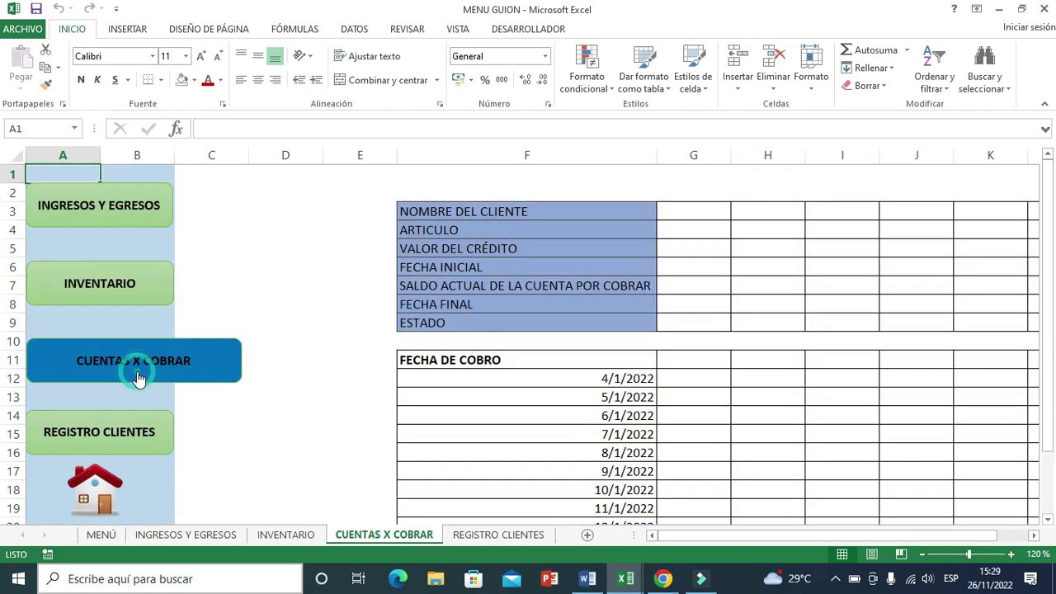
left_click(159, 447)
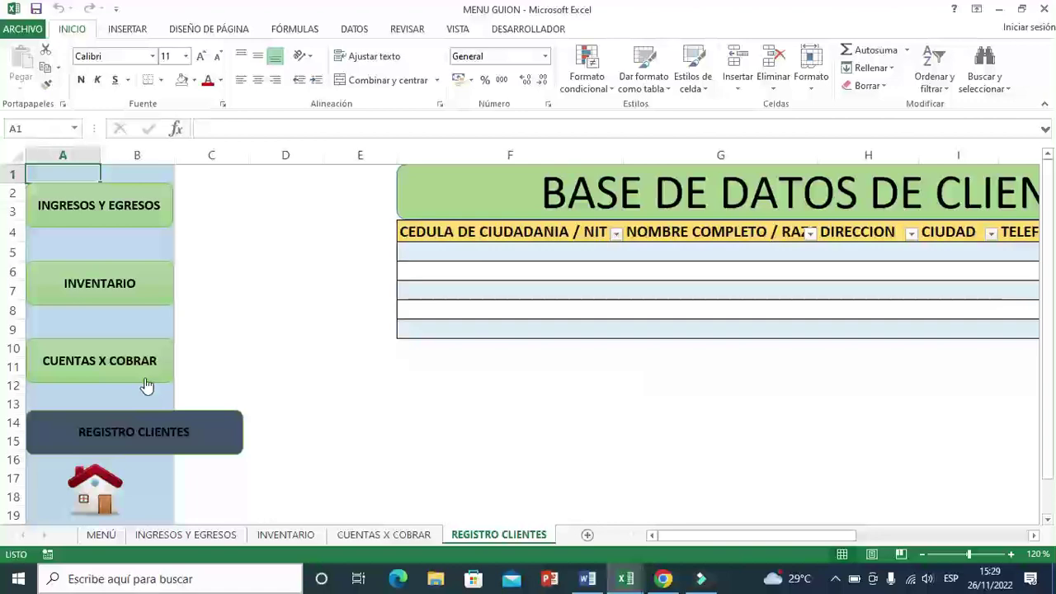
Step: Jump back through CUENTAS X COBRAR, INVENTARIO and INGRESOS Y EGRESOS, then use the house icon to return to MENÚ
left_click(146, 375)
left_click(142, 300)
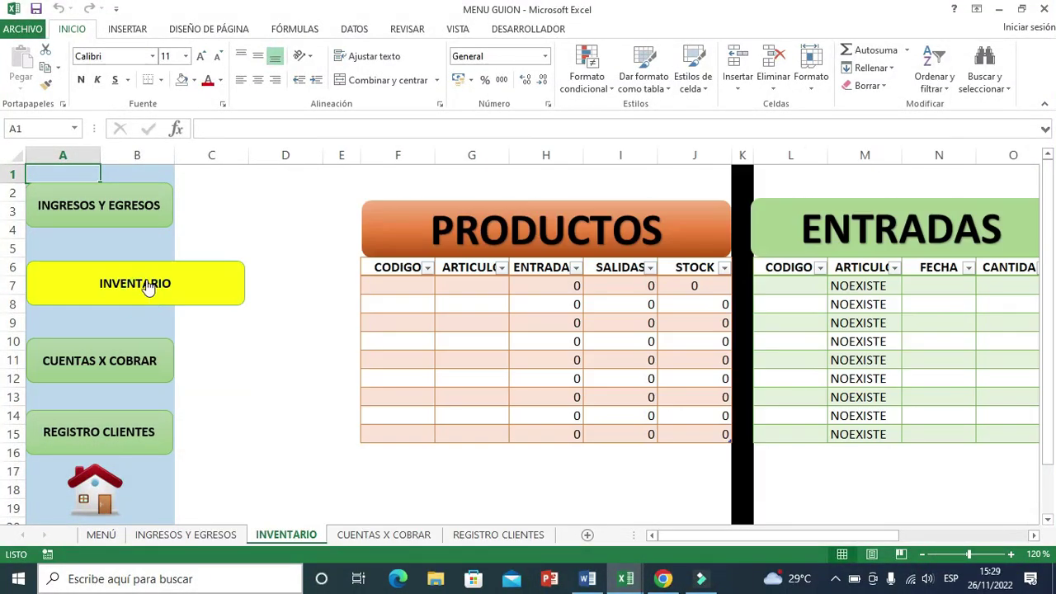
left_click(157, 219)
left_click(149, 285)
left_click(150, 362)
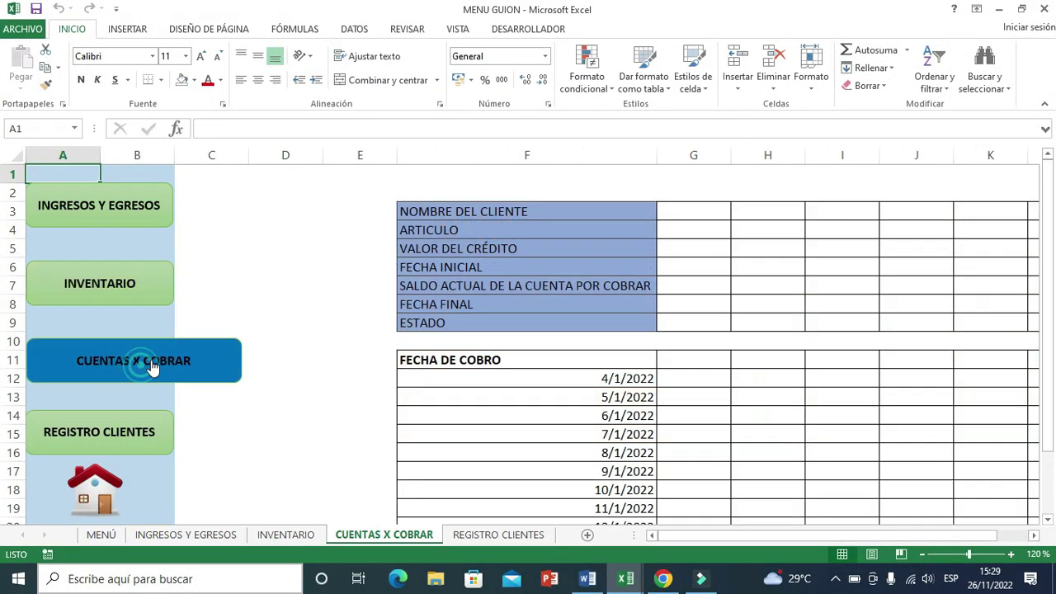
left_click(104, 496)
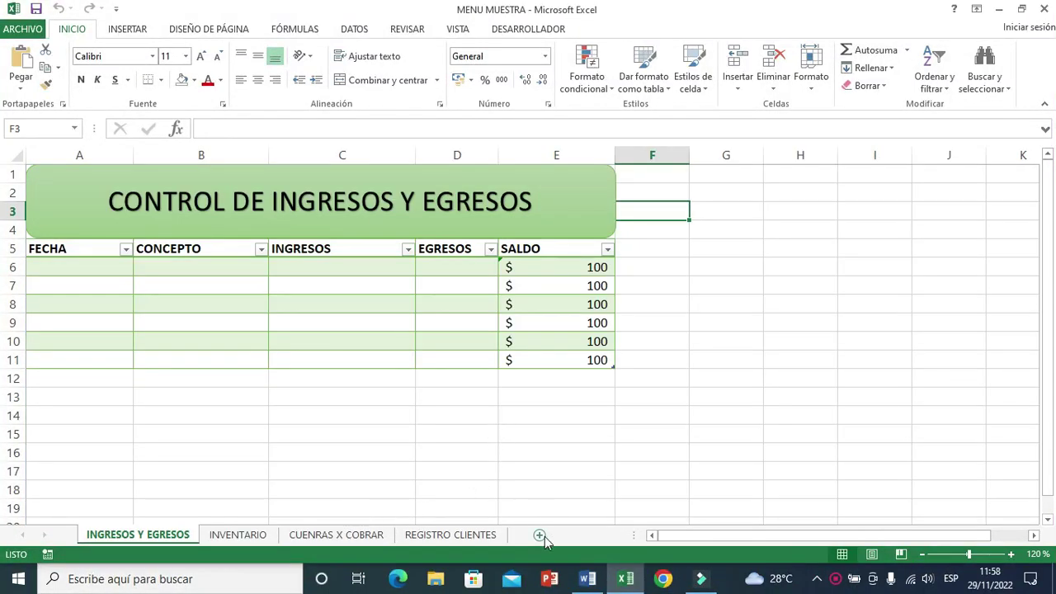
Step: Insert a new sheet, rename Hoja1 to MENU, and place it ahead of INGRESOS Y EGRESOS
left_click(540, 536)
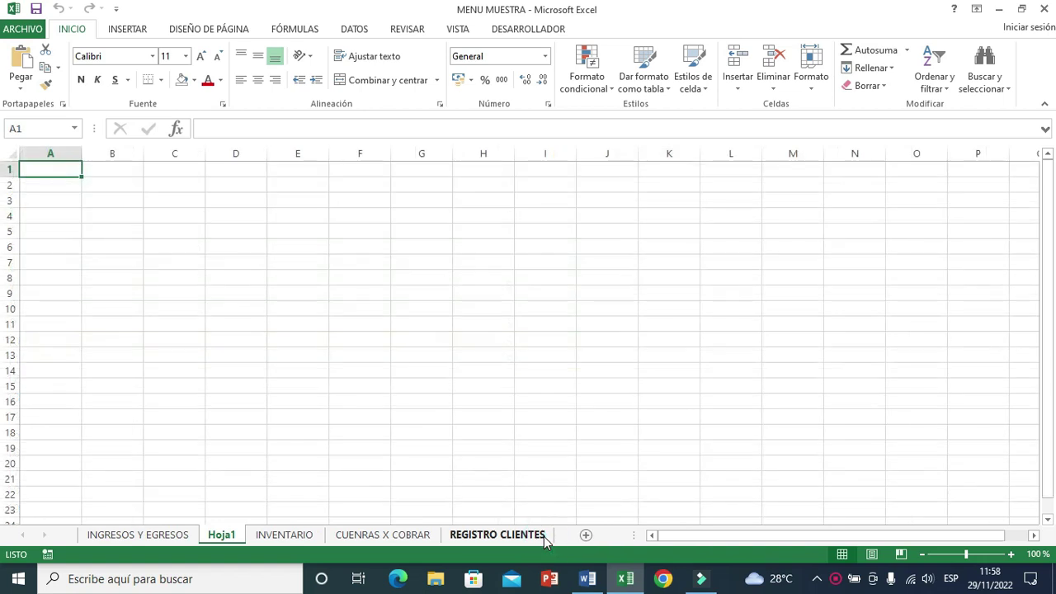
double_click(221, 534)
type("MENU")
left_click(257, 415)
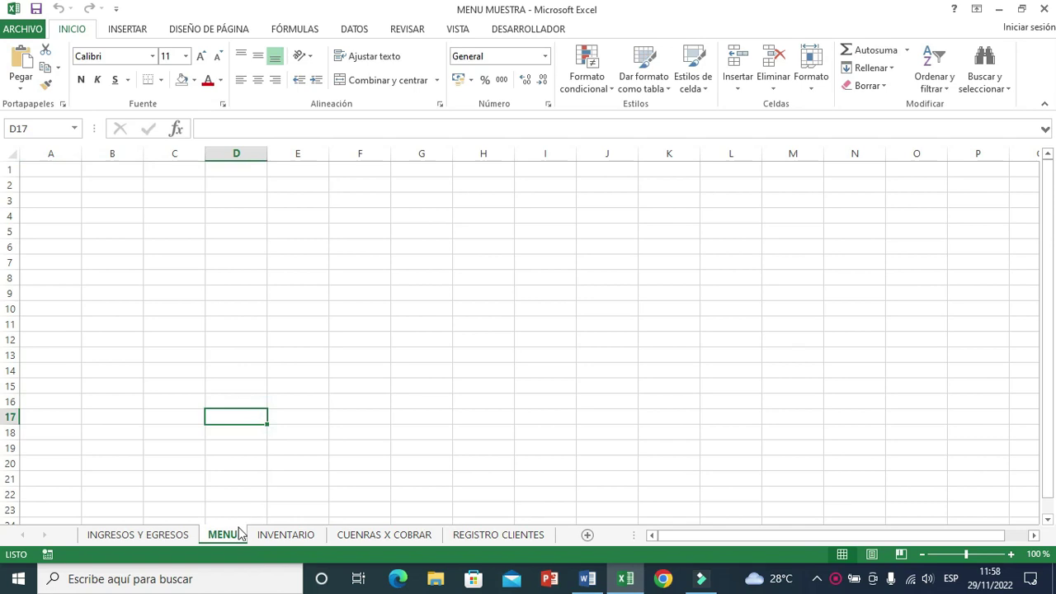
left_click_drag(228, 538, 99, 534)
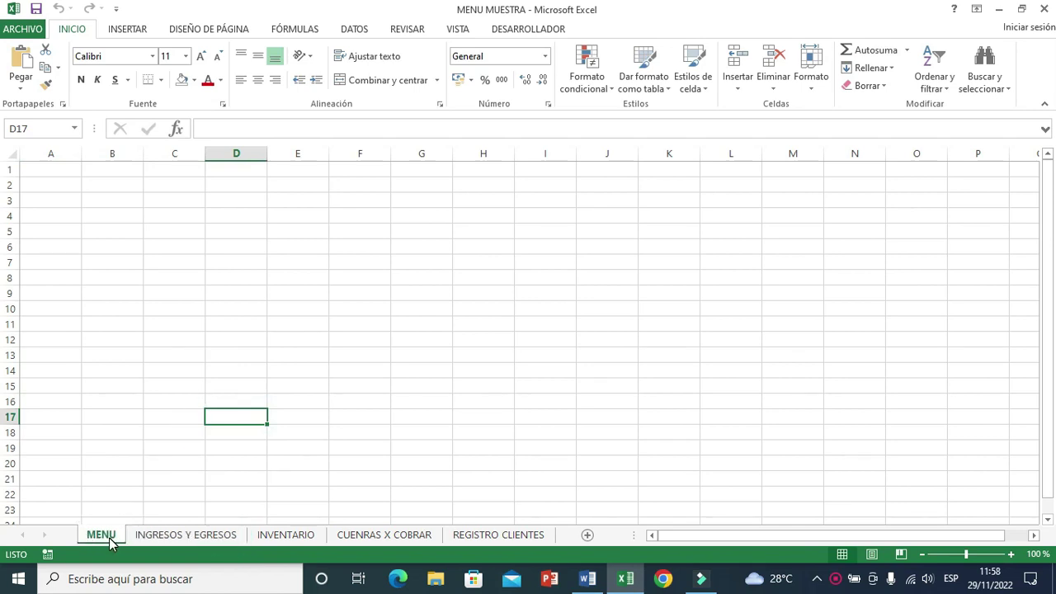
Step: Insert blank columns at the left of the INGRESOS Y EGRESOS and INVENTARIO sheets
left_click(169, 538)
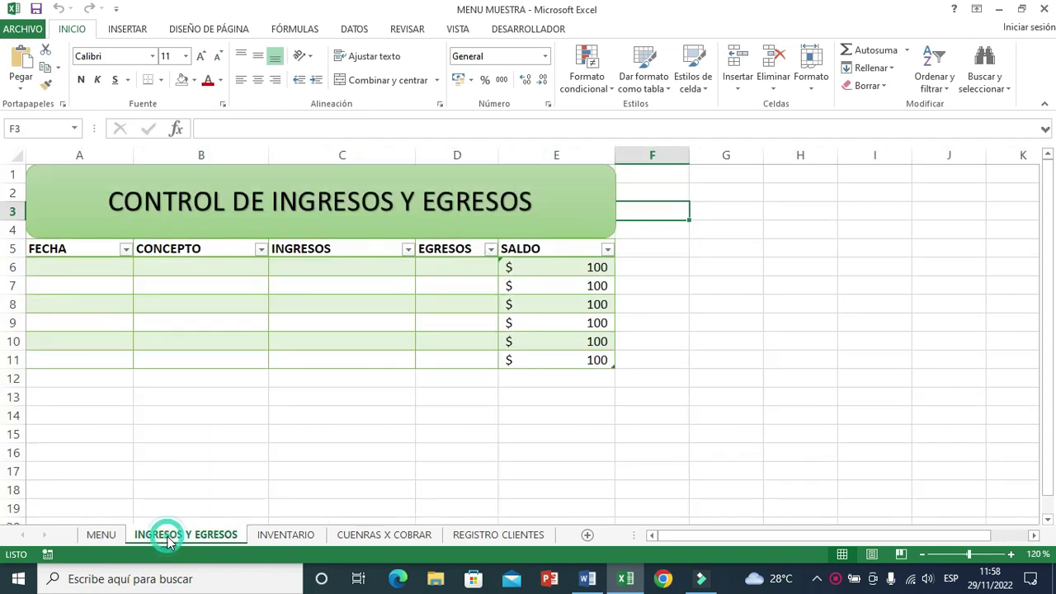
left_click(64, 152)
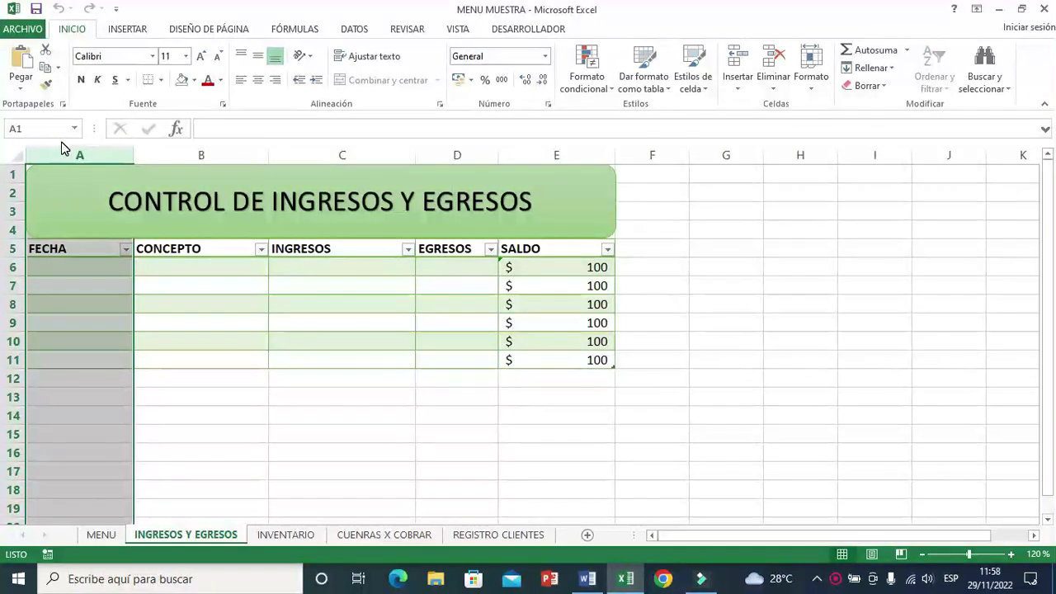
key("ctrl+plus")
key("ctrl+plus")
key("ctrl+plus")
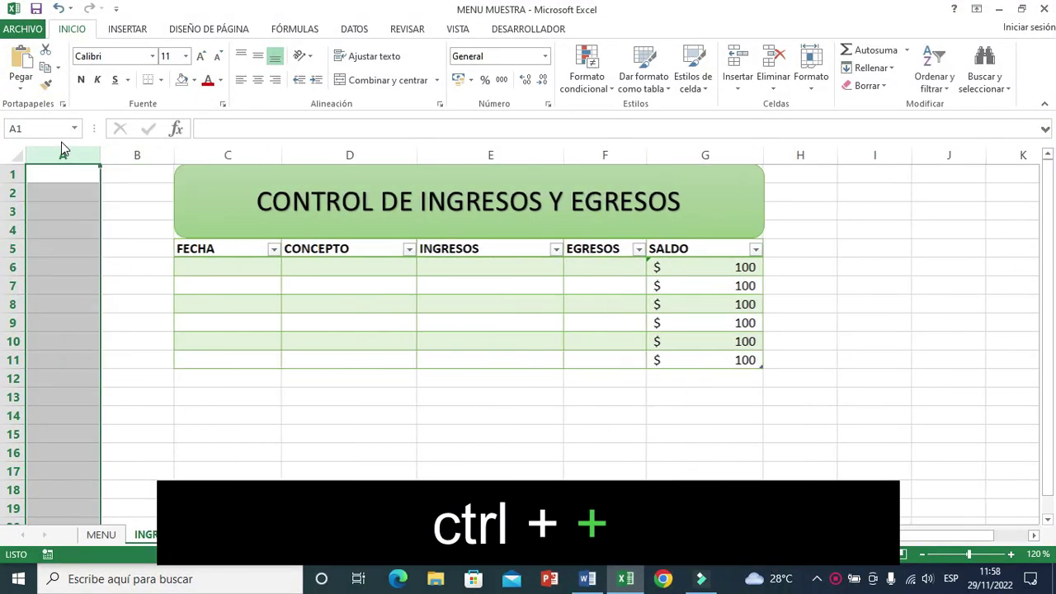
key("ctrl+plus")
key("ctrl+plus")
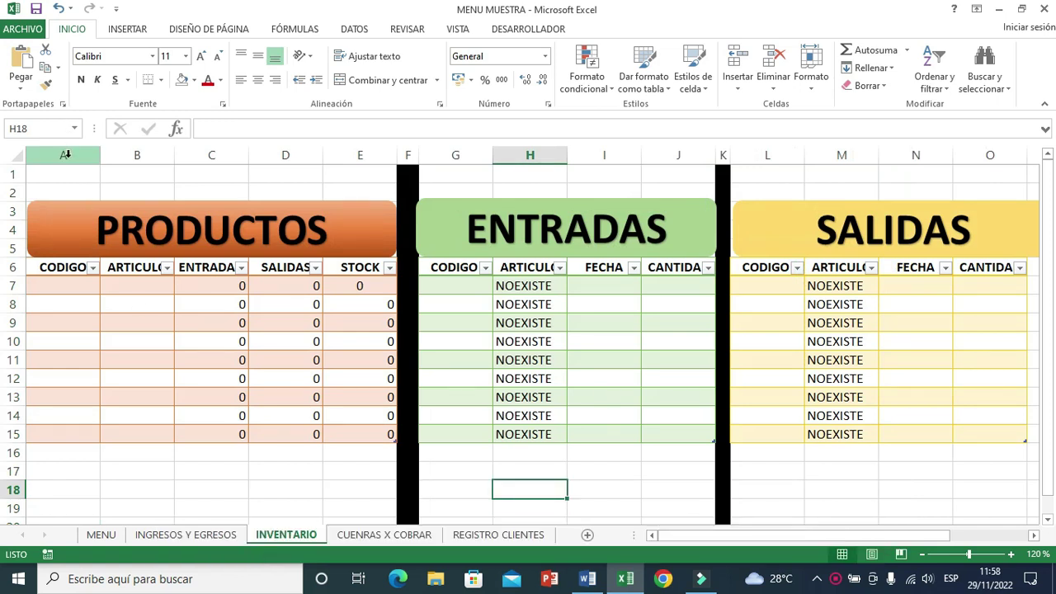
left_click(68, 155)
key("ctrl+plus")
key("ctrl+plus")
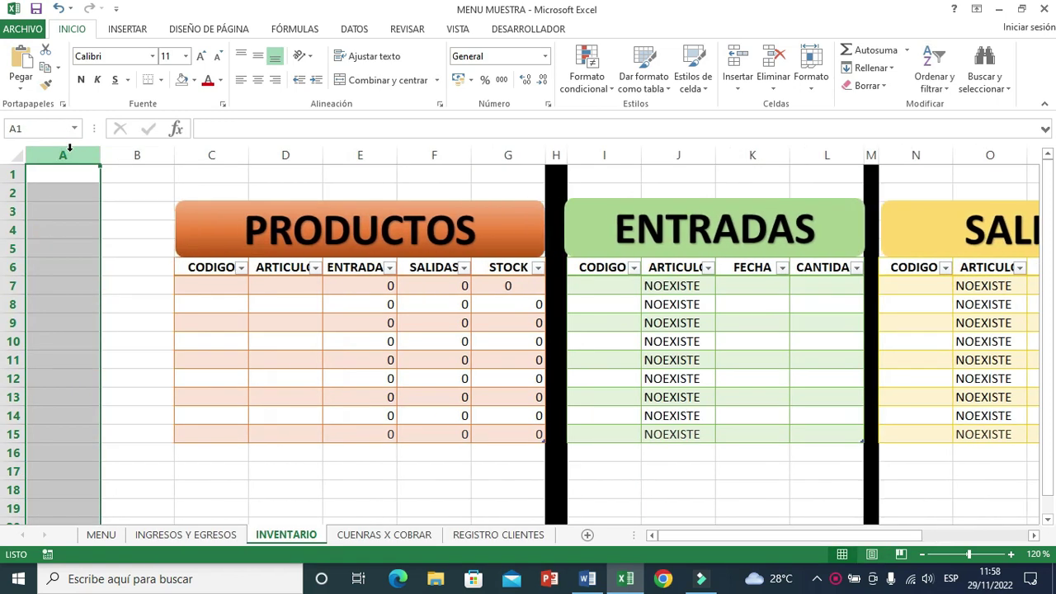
key("ctrl+plus")
Step: Insert blank columns at the left of CUENTAS X COBRAR and REGISTRO CLIENTES, then return to MENU
key("ctrl+plus")
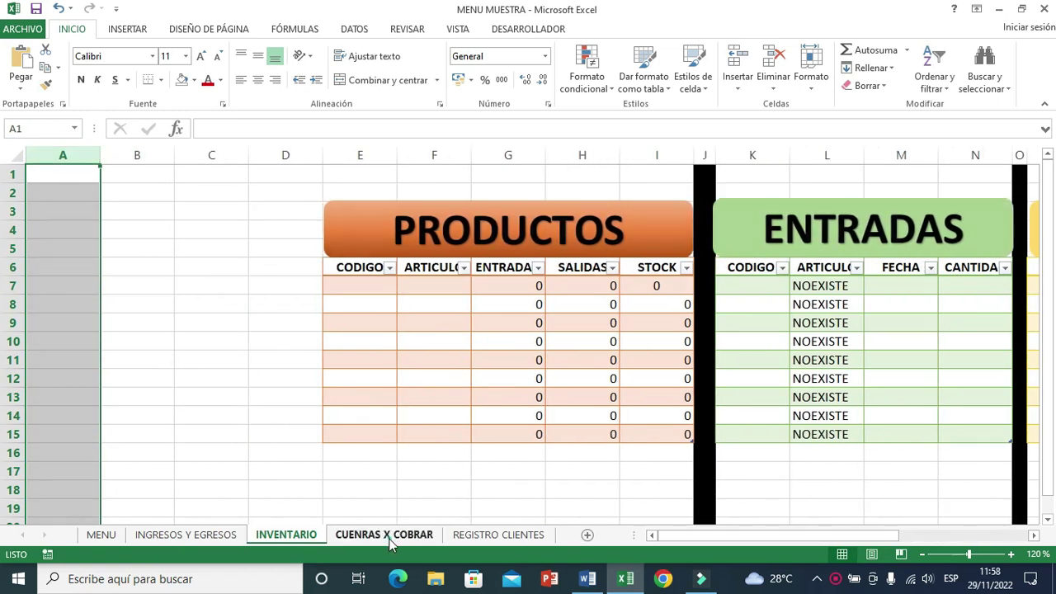
left_click(383, 534)
left_click(97, 155)
key("ctrl+plus")
key("ctrl+plus")
key("ctrl+plus")
key("ctrl+plus")
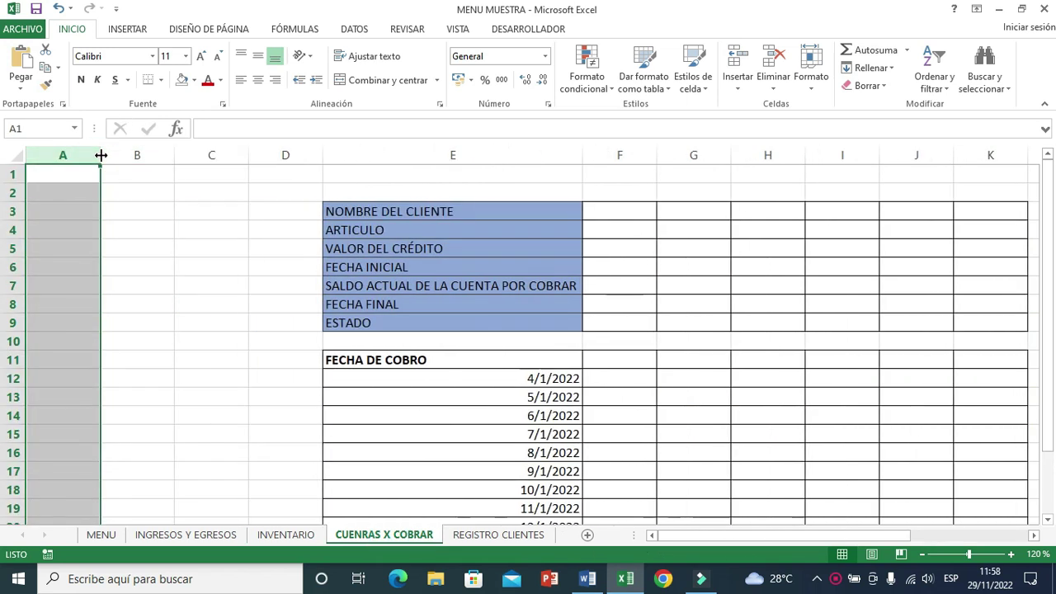
left_click(498, 535)
left_click(59, 154)
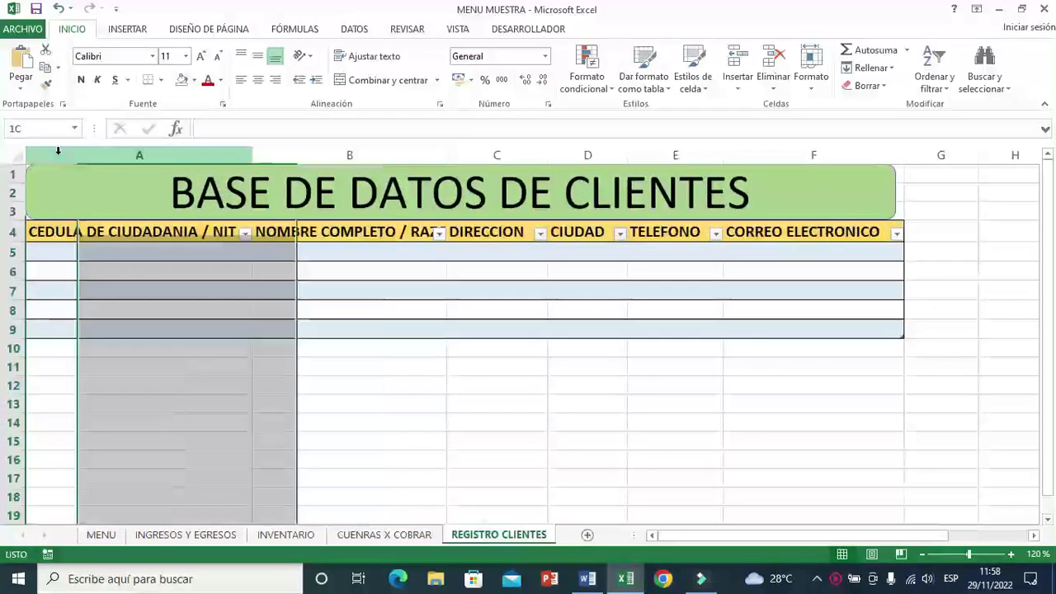
key("ctrl+plus")
key("ctrl+plus")
key("ctrl+plus")
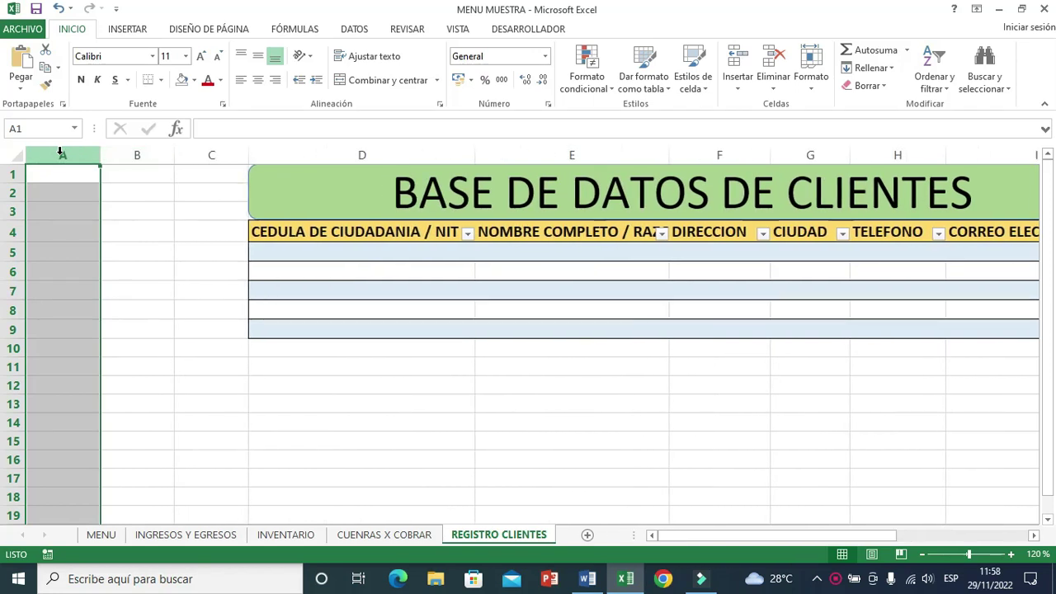
key("ctrl+plus")
left_click(409, 419)
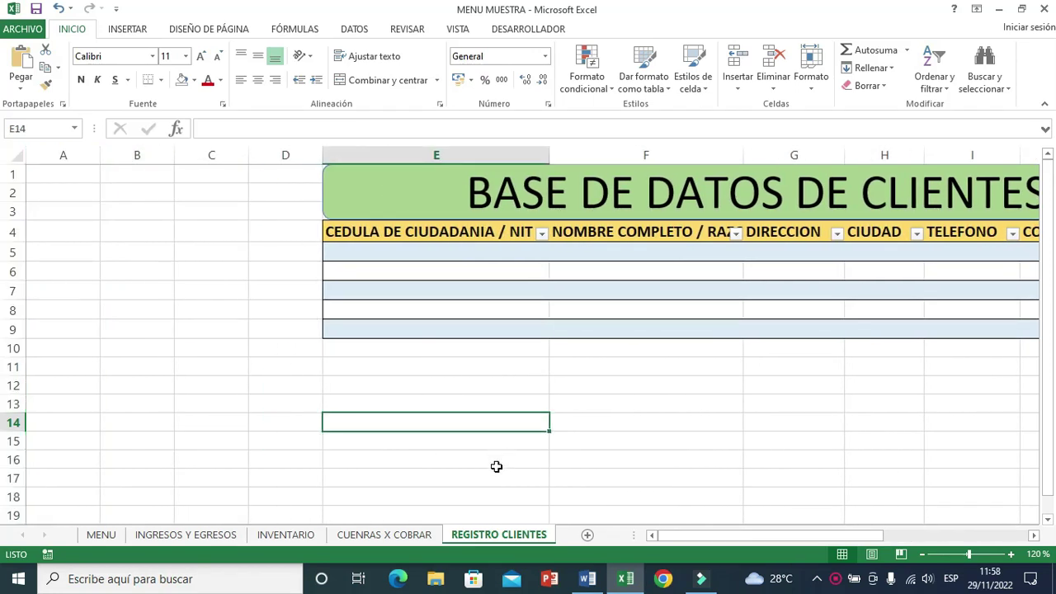
left_click(113, 536)
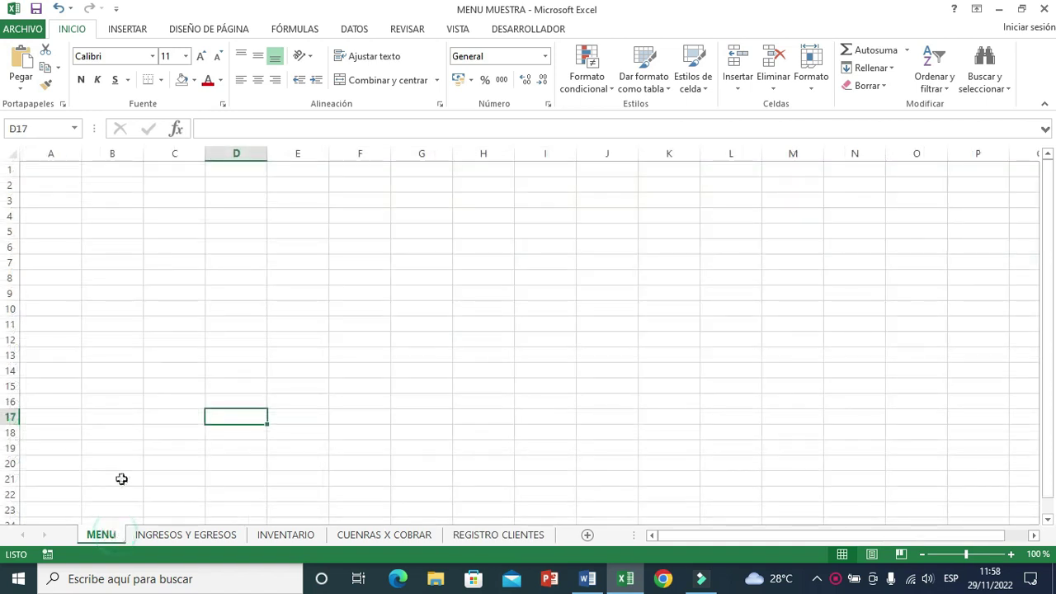
Step: Fill columns A–B with cyan on the MENU, INGRESOS Y EGRESOS and INVENTARIO sheets
left_click_drag(56, 153, 116, 155)
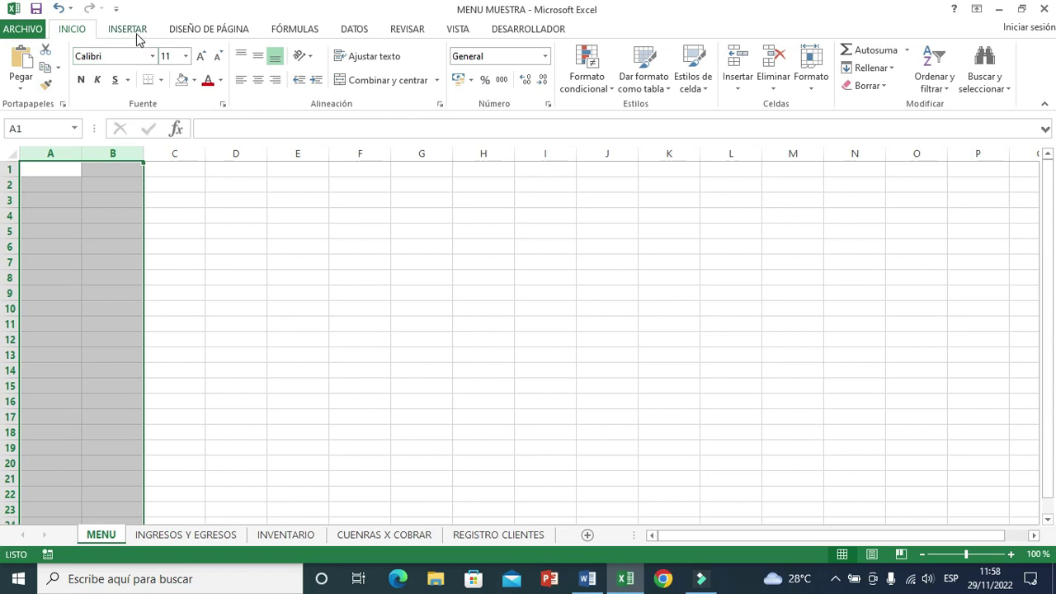
left_click(194, 80)
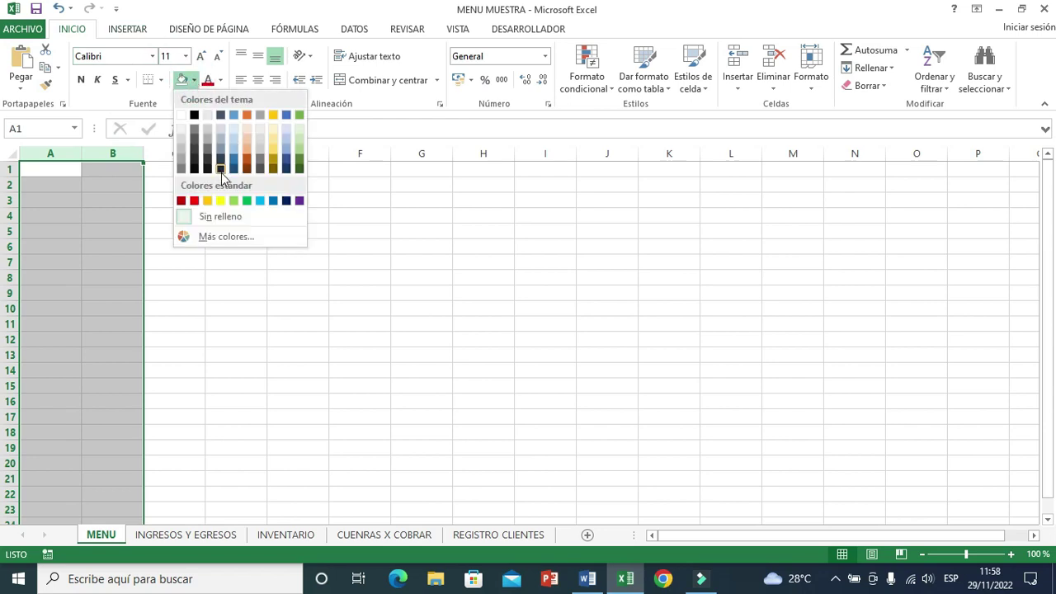
left_click(260, 200)
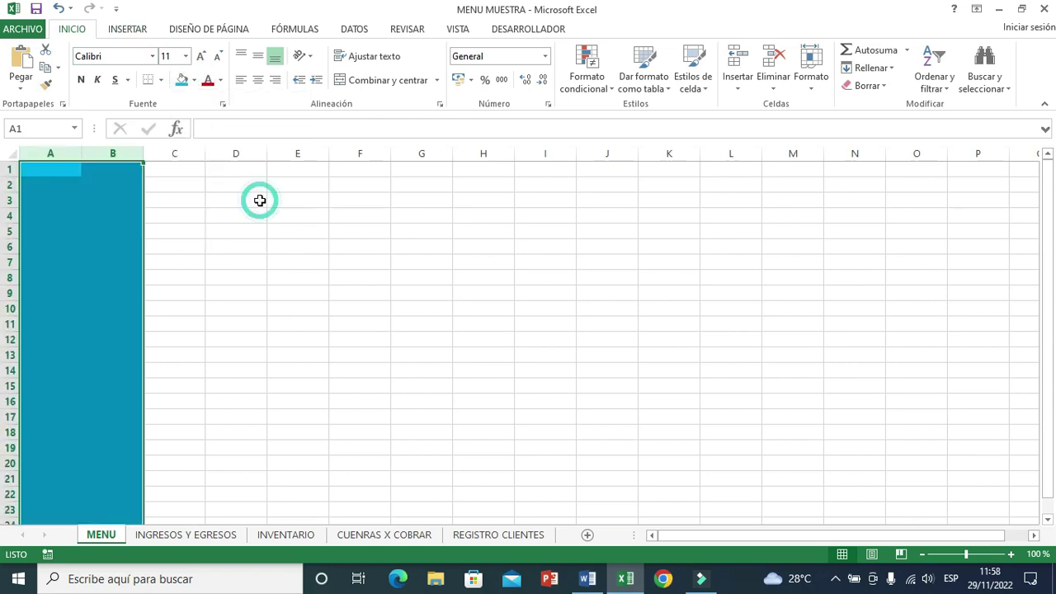
left_click(198, 533)
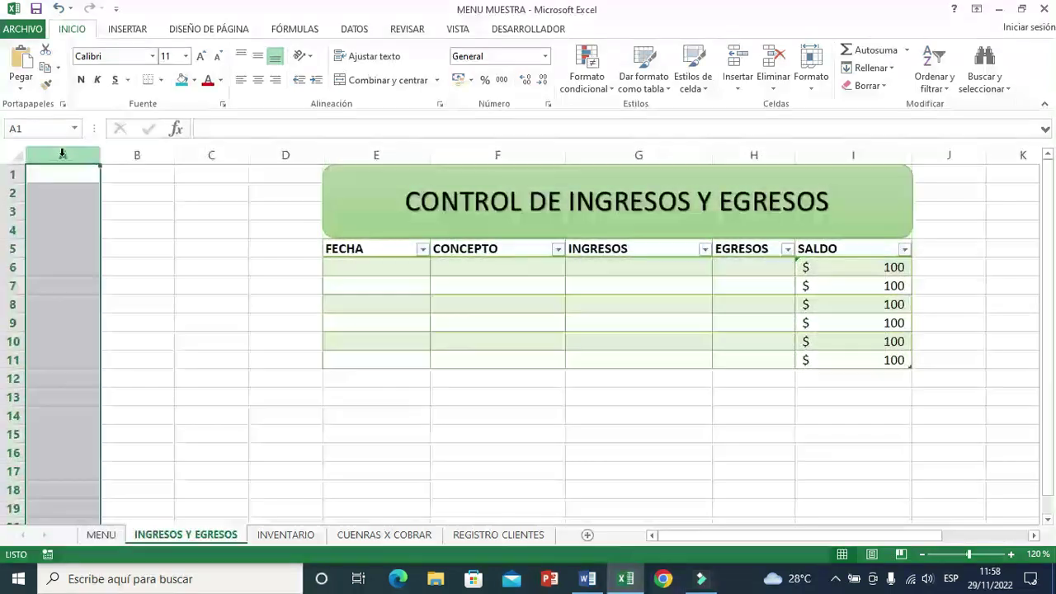
left_click_drag(63, 155, 137, 155)
left_click(181, 83)
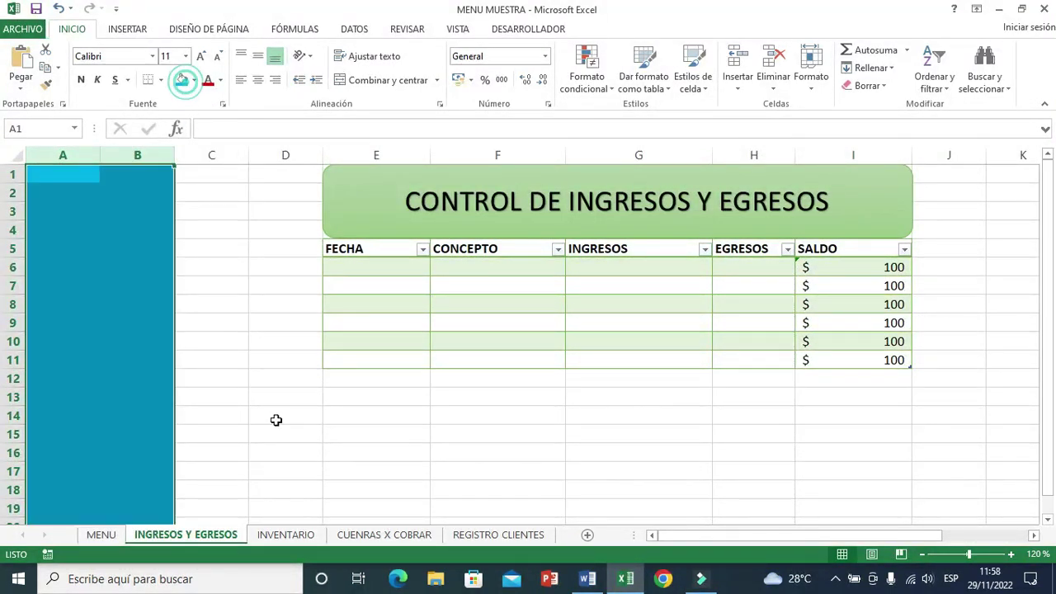
left_click(289, 534)
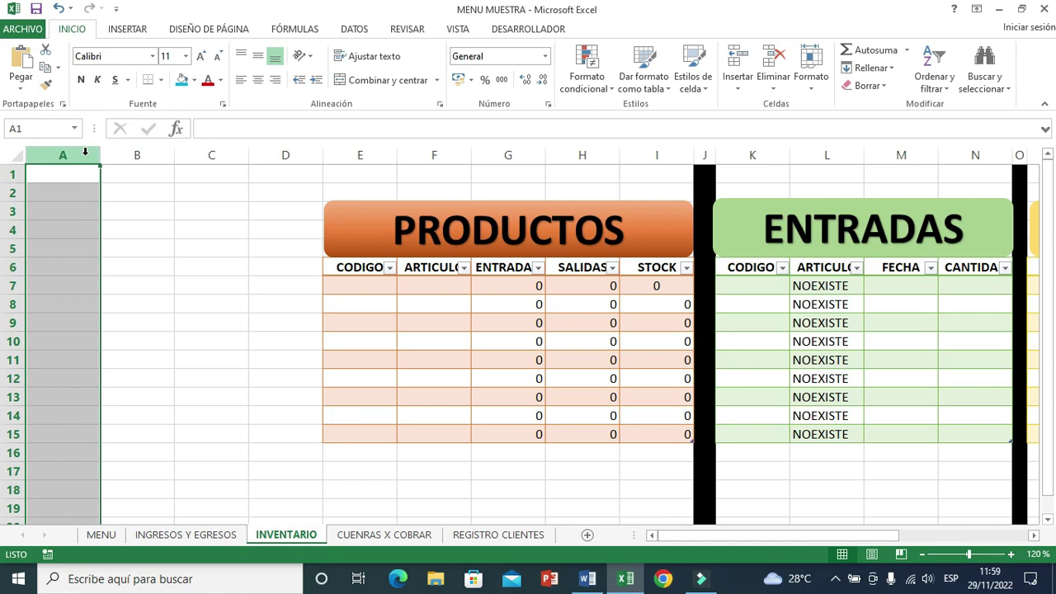
left_click_drag(63, 156, 137, 155)
left_click(181, 80)
Step: Fill columns A–B with cyan on CUENTAS X COBRAR and REGISTRO CLIENTES, then return to MENU
left_click(383, 534)
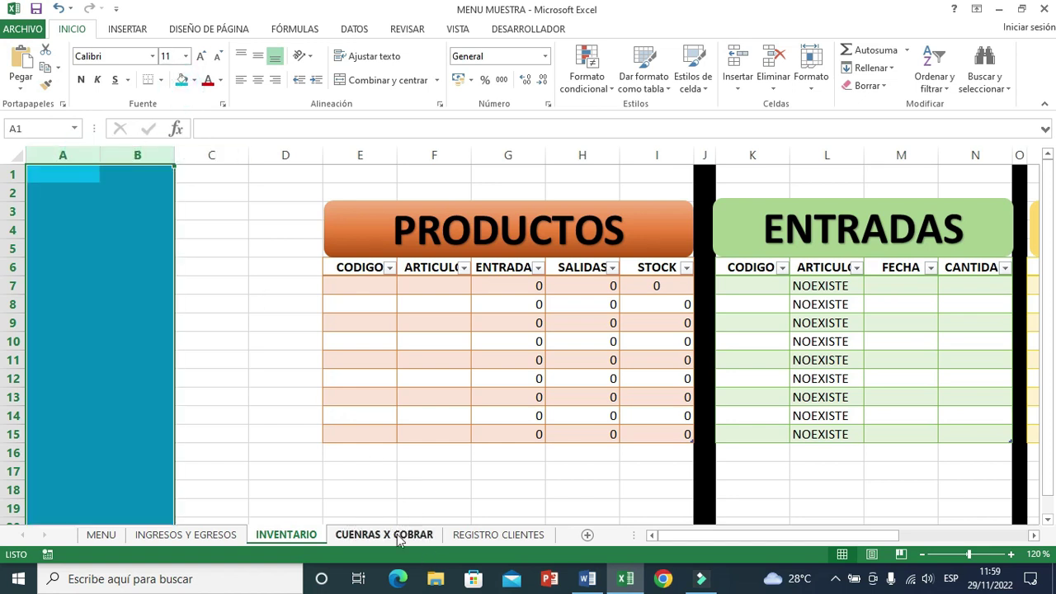
left_click_drag(63, 155, 135, 155)
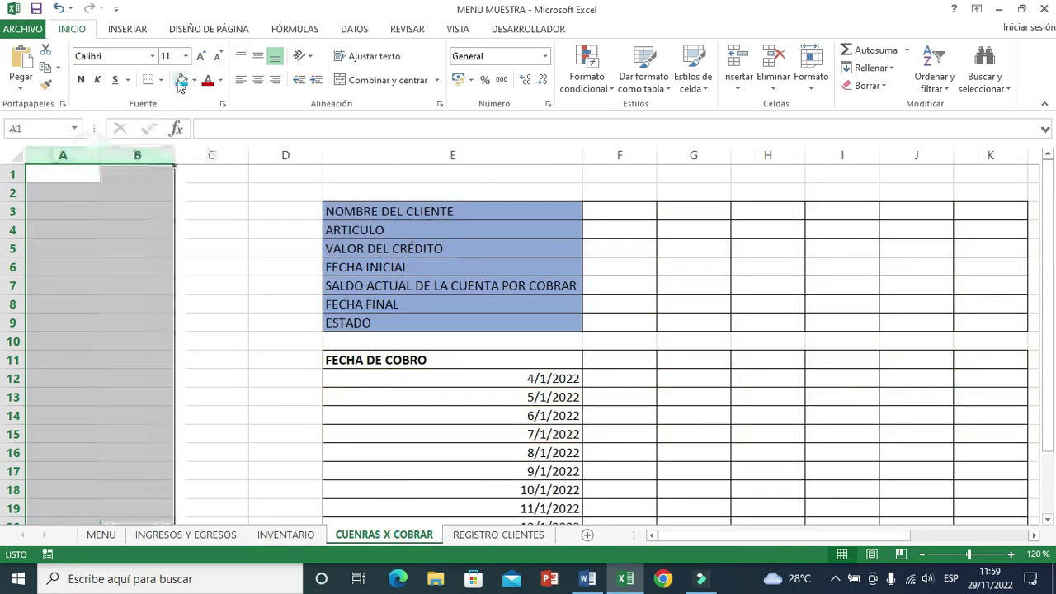
left_click(181, 80)
left_click(480, 536)
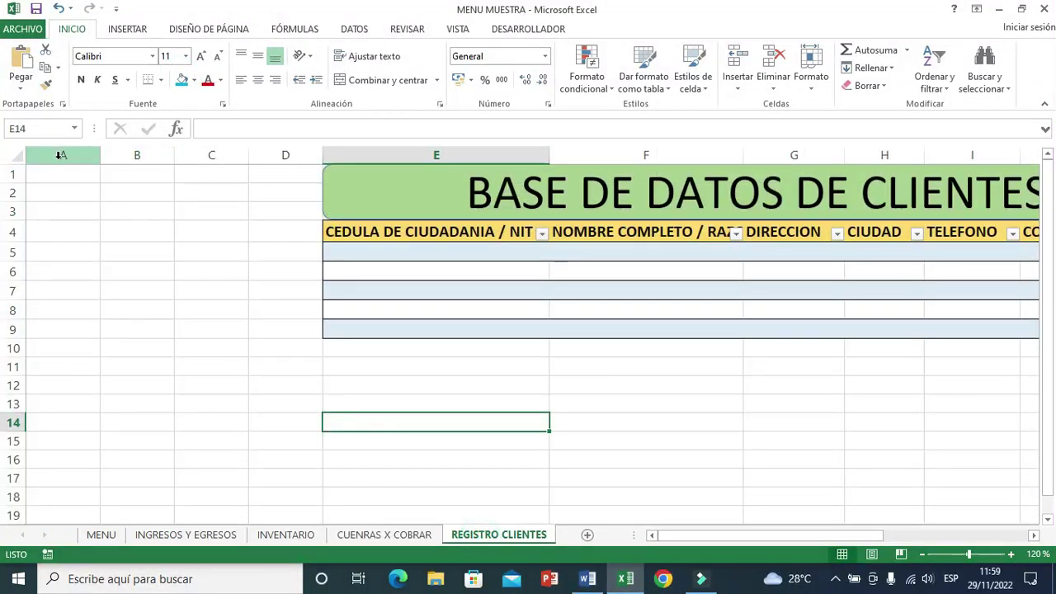
left_click_drag(62, 155, 137, 155)
left_click(184, 77)
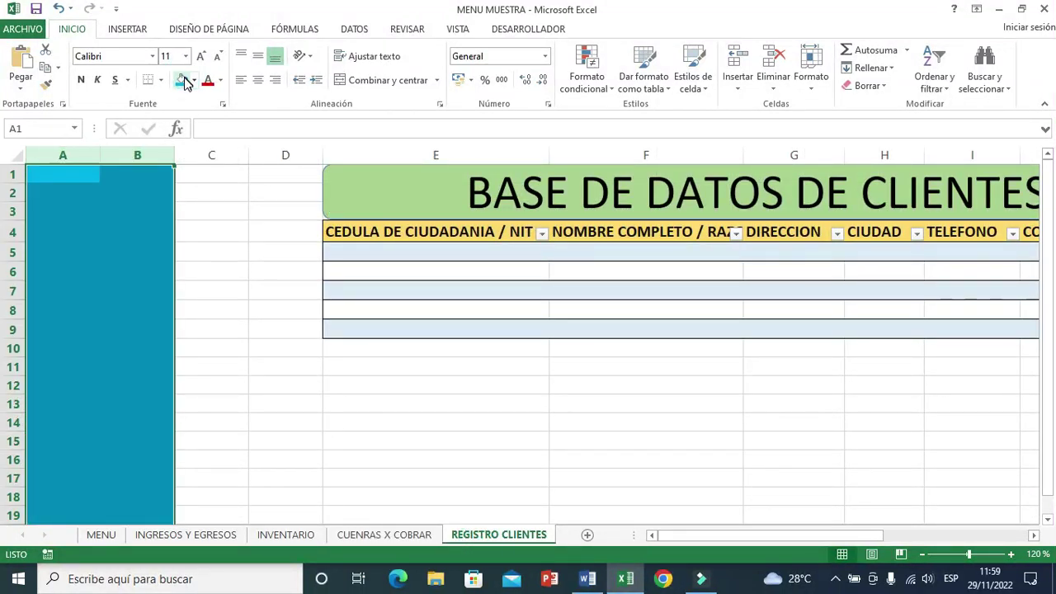
left_click(208, 331)
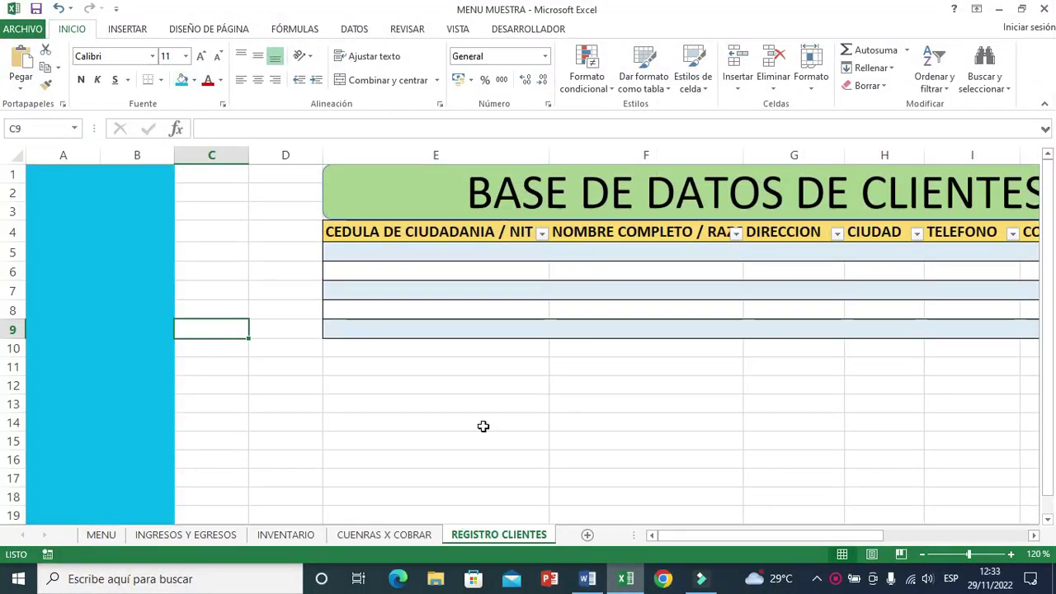
left_click(114, 534)
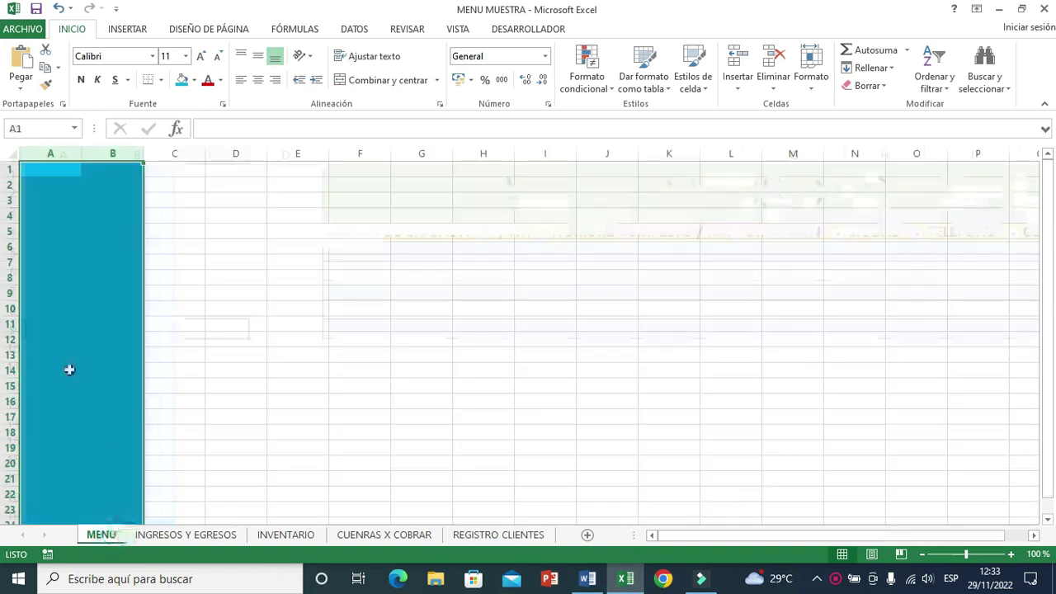
left_click(72, 198)
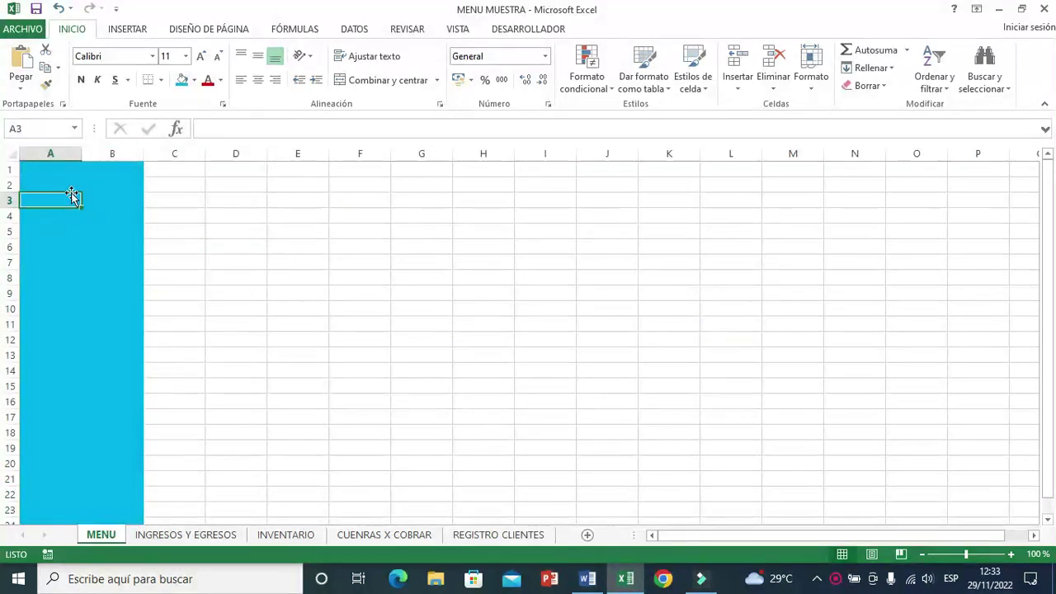
Step: Draw a rectangle shape over cells A2:B3 of the MENU sheet
left_click(125, 28)
left_click(226, 51)
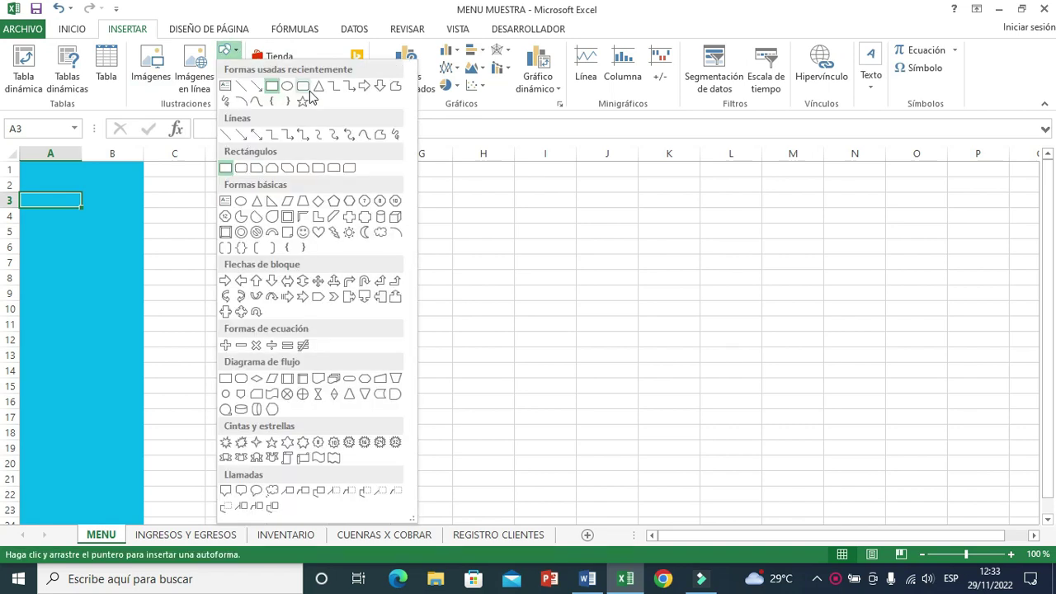
left_click(302, 86)
left_click_drag(22, 181, 141, 208)
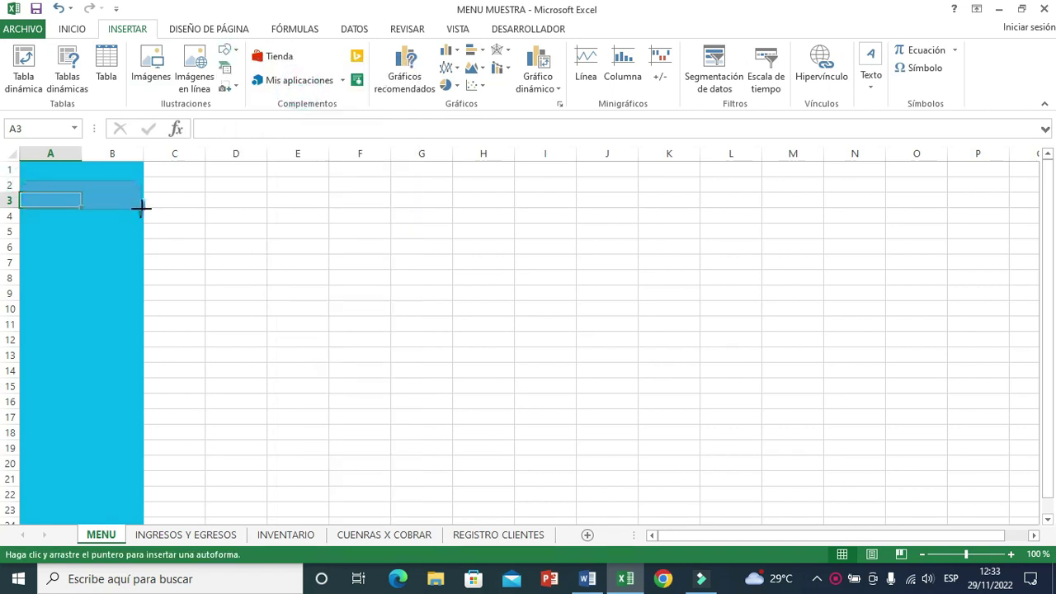
left_click_drag(144, 208, 143, 207)
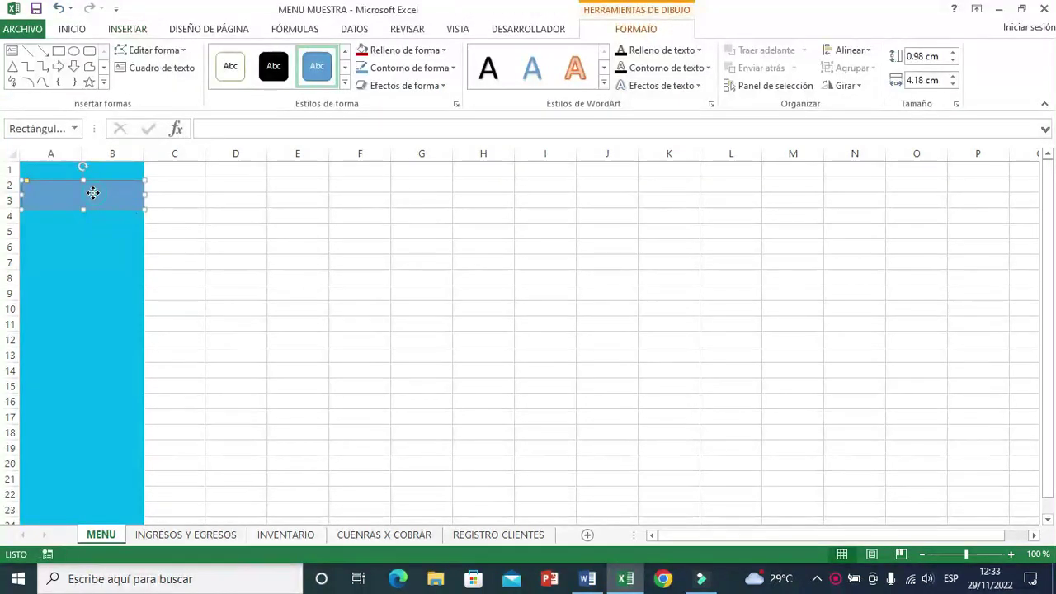
left_click(91, 190)
type("INGRESOS Y EGRESOS")
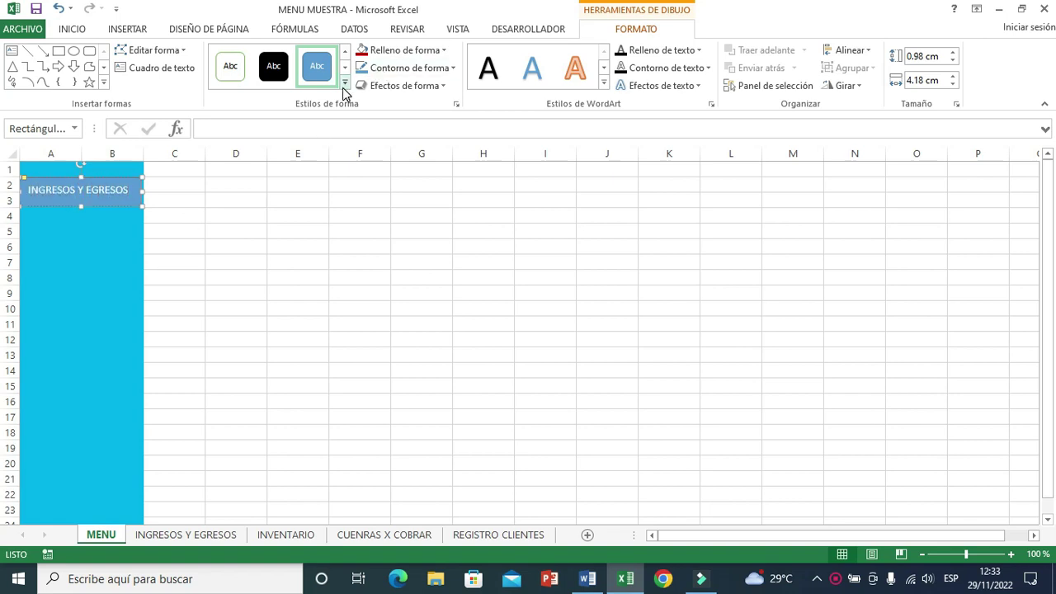
Step: Apply the light-green shape style and make the INGRESOS Y EGRESOS text bold and centred
left_click(344, 84)
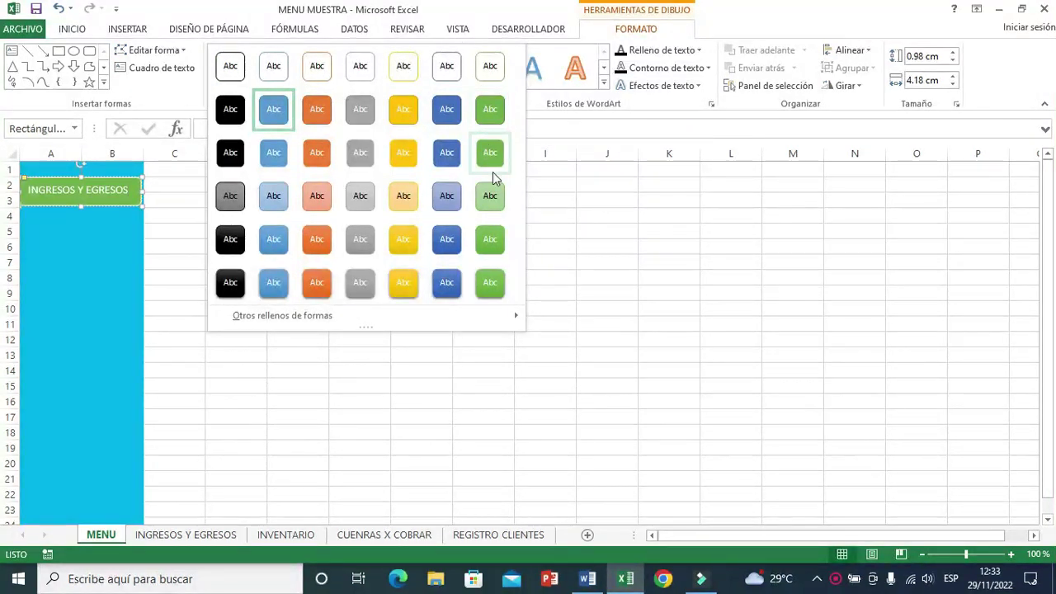
left_click(490, 198)
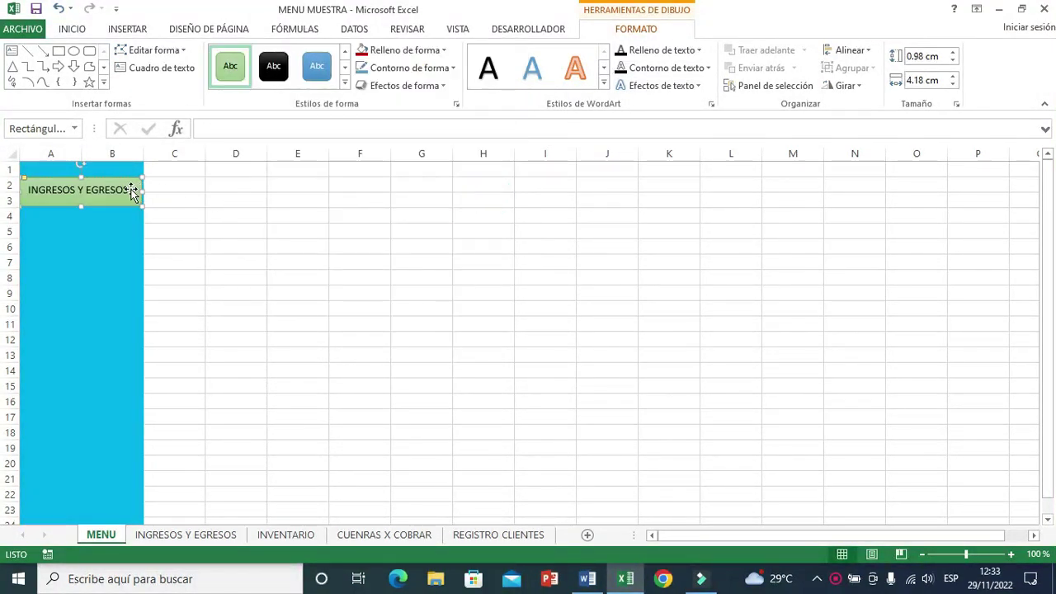
left_click_drag(130, 189, 27, 191)
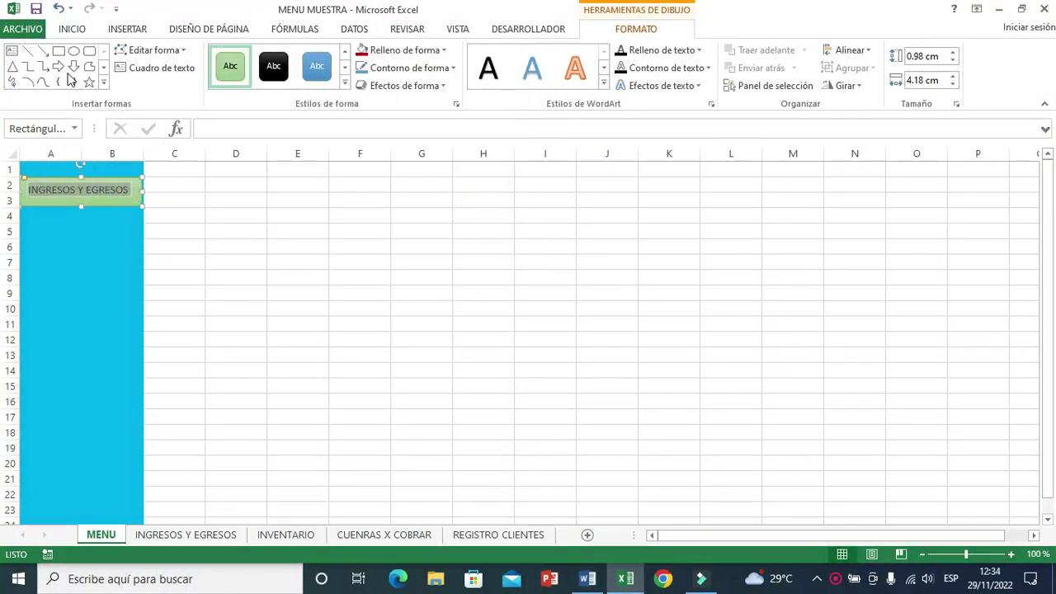
left_click(72, 31)
left_click(81, 80)
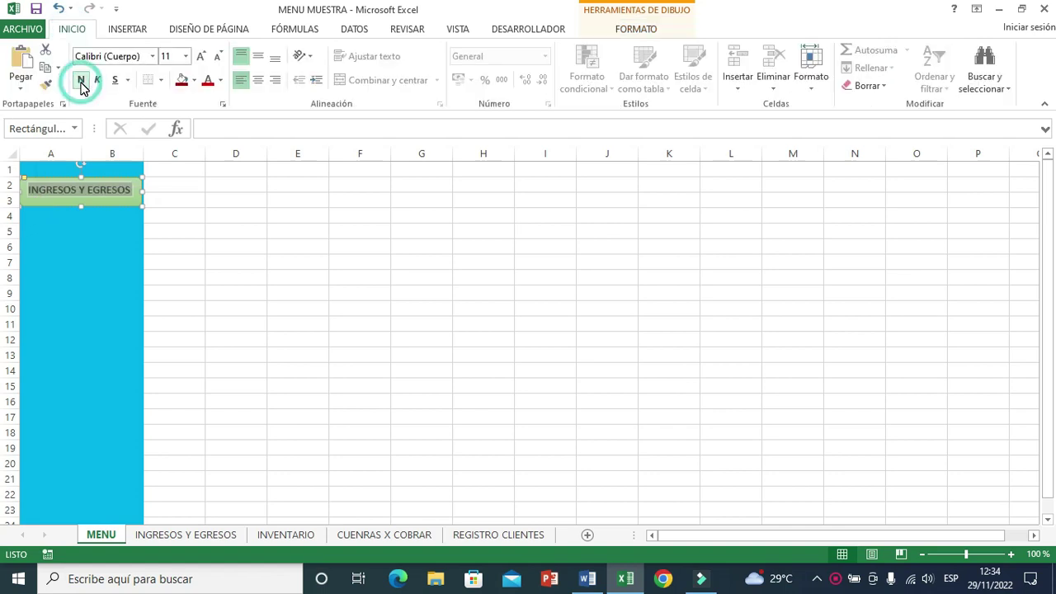
left_click(258, 80)
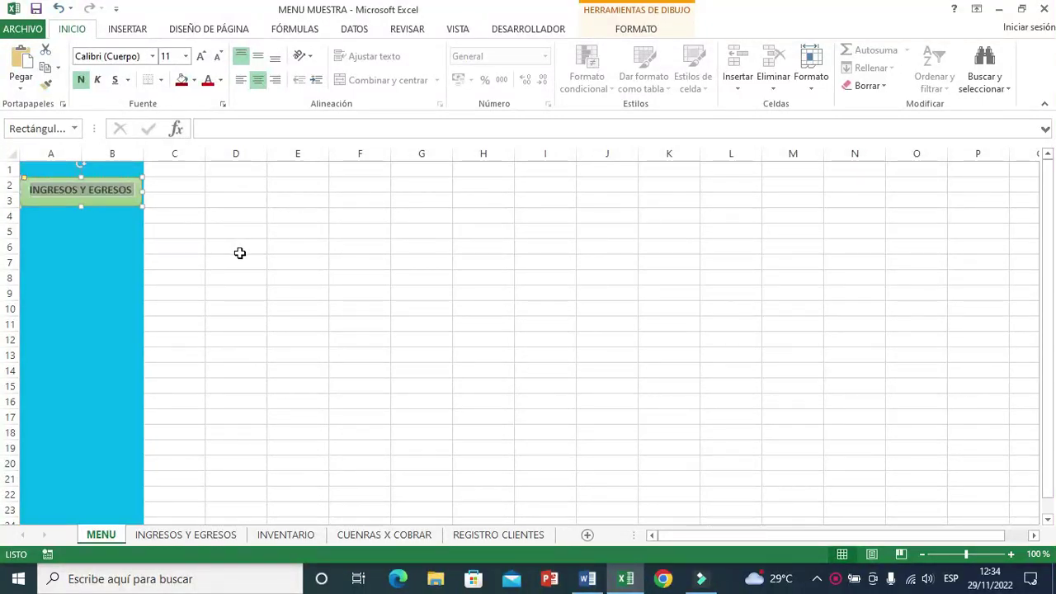
left_click(239, 254)
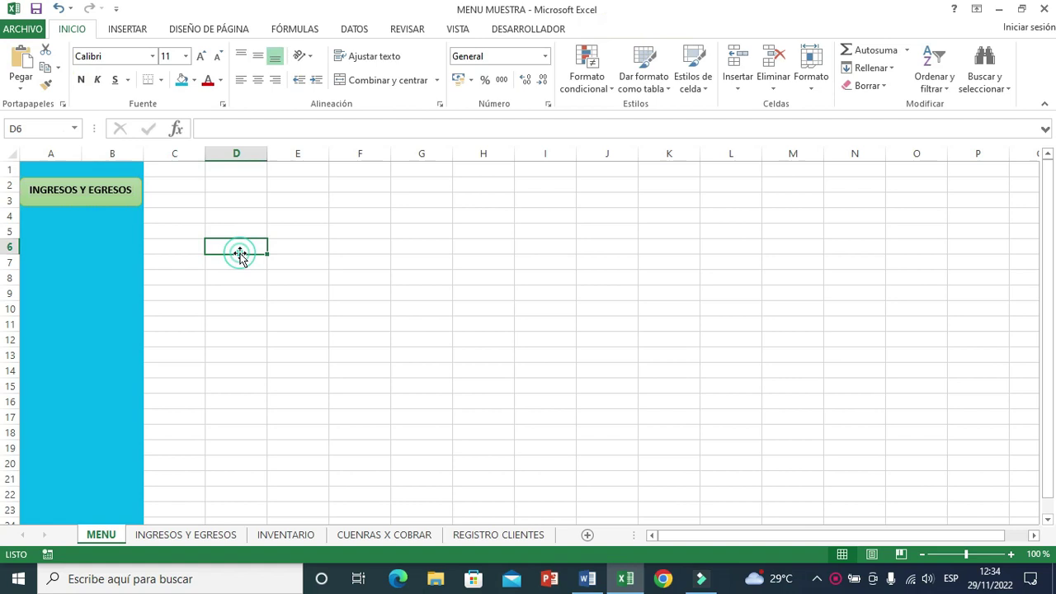
left_click(113, 202)
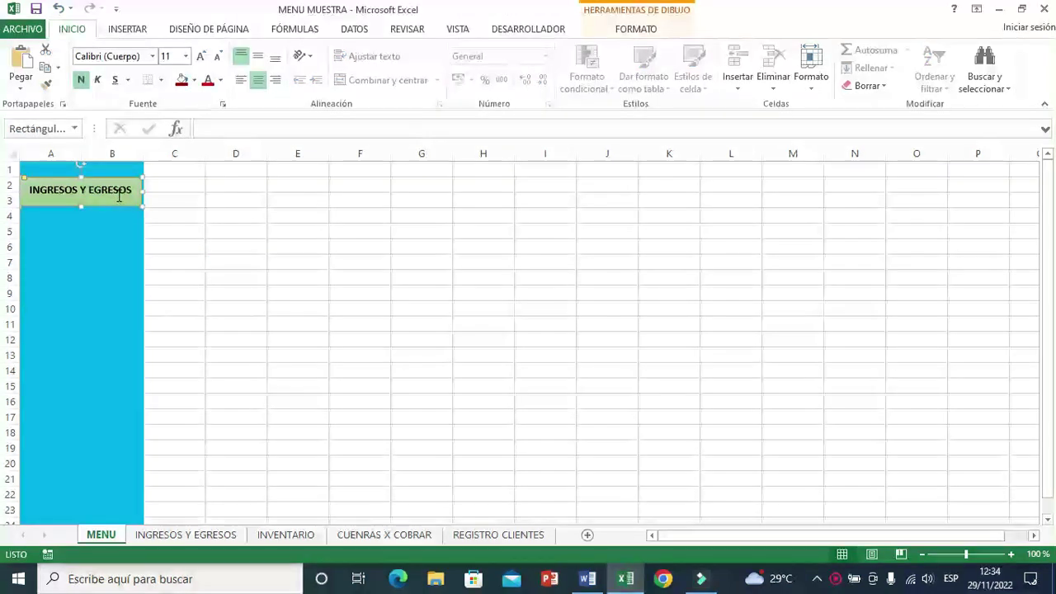
Step: Duplicate the button with Ctrl+D and stack the copies at rows 5–6, 8–9 and 11–12
key("ctrl+d")
key("ctrl+d")
key("ctrl+d")
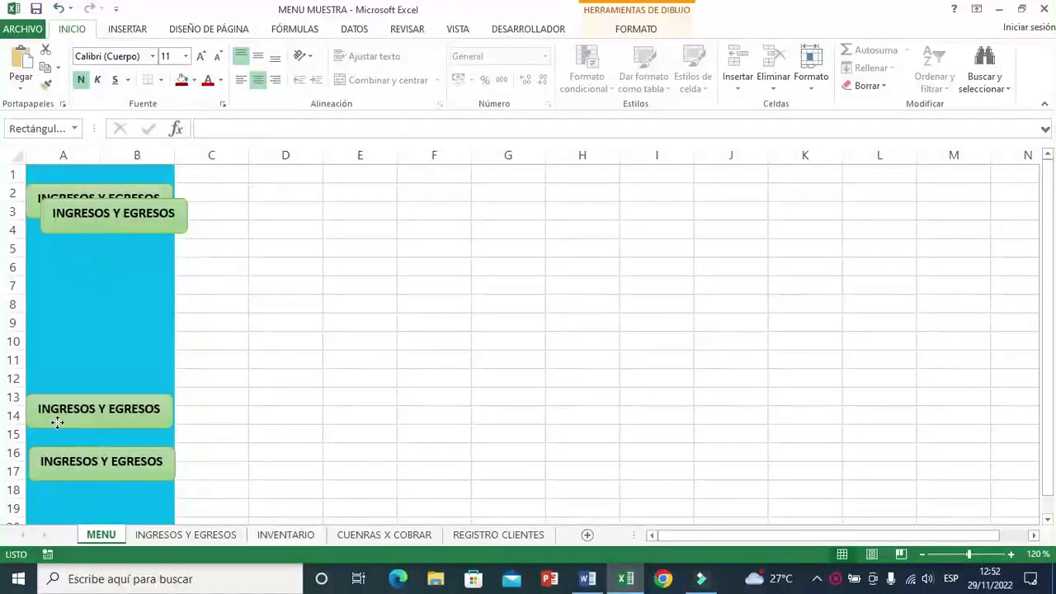
left_click_drag(66, 267, 65, 269)
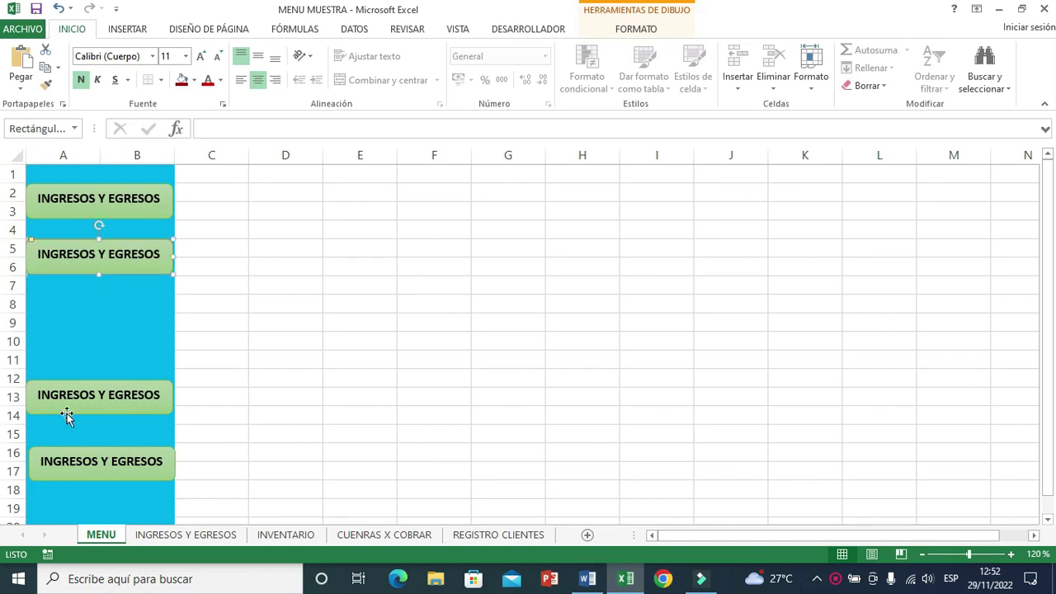
left_click_drag(66, 408, 66, 325)
left_click_drag(61, 472, 58, 369)
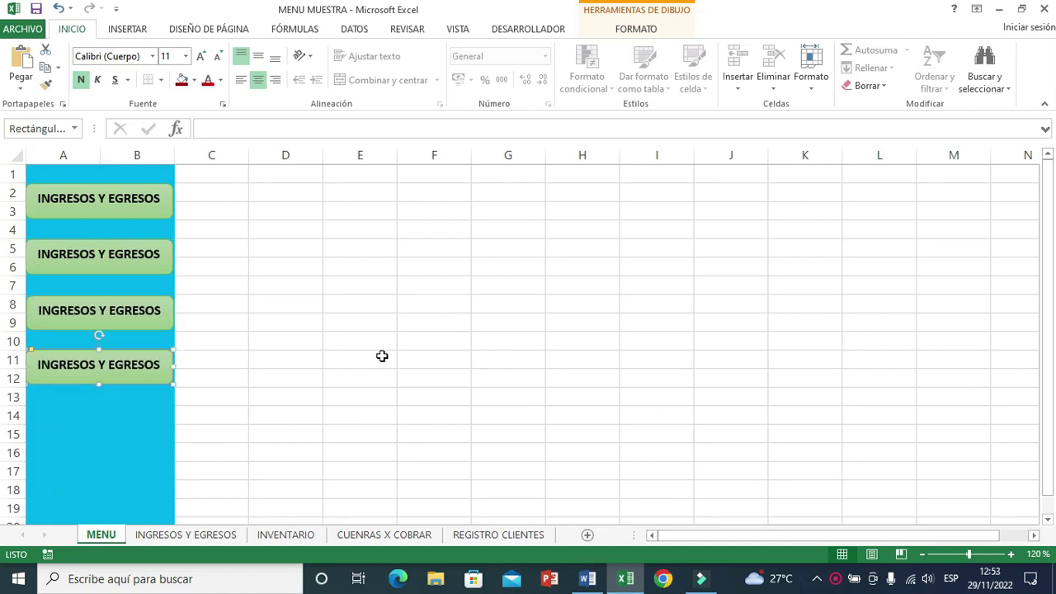
Step: Relabel the second button INVENTARIO and centre its text vertically
double_click(77, 254)
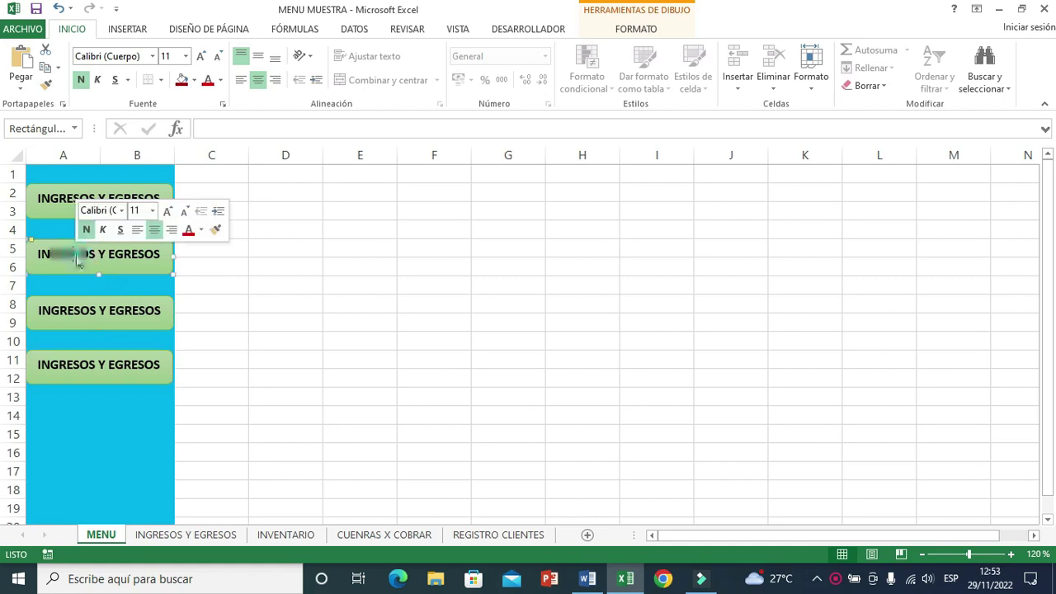
left_click(59, 254)
left_click_drag(38, 255, 133, 256)
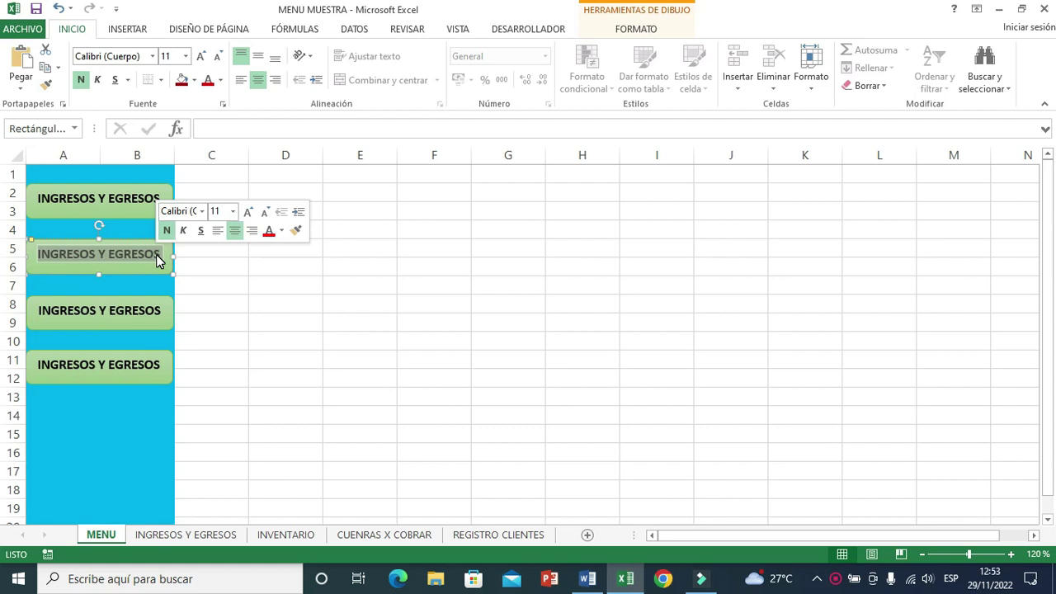
type("INVENTARIO")
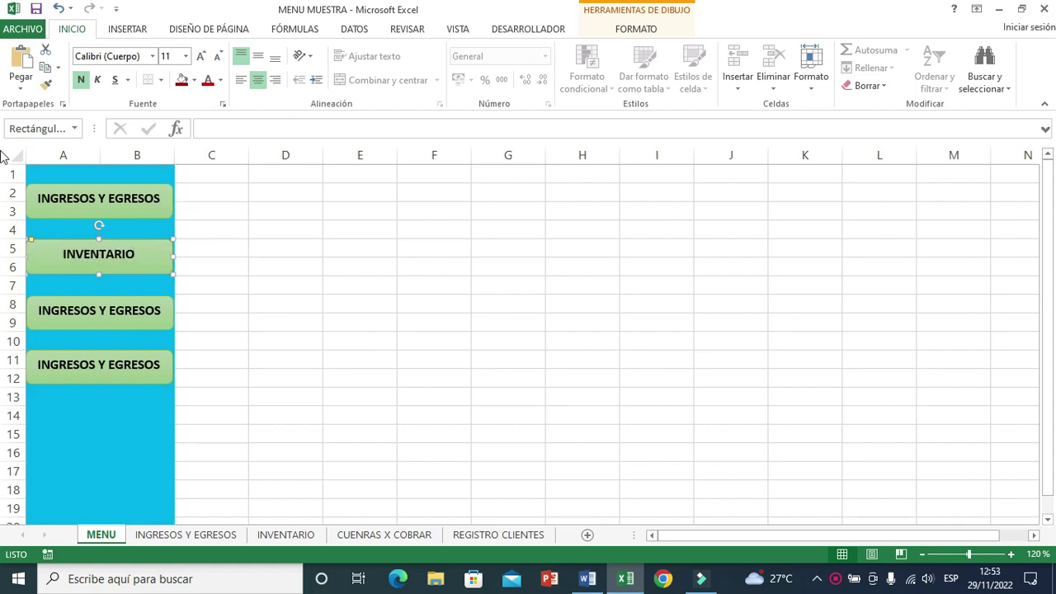
double_click(136, 256)
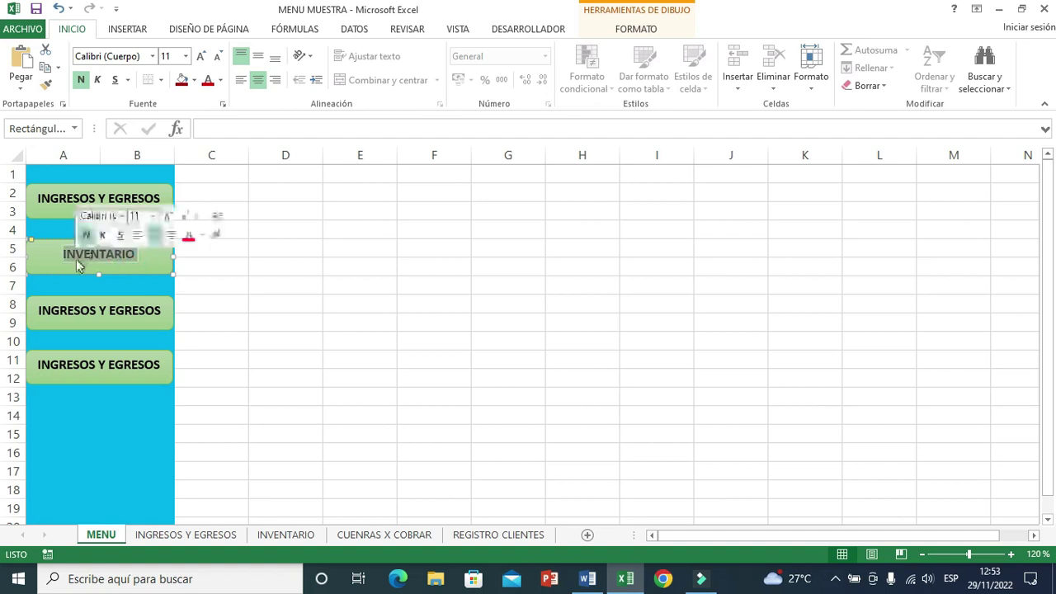
left_click(258, 55)
Step: Relabel the third and fourth buttons CUENTAS X COBRAR and REGISTRO CLIENTES
left_click(71, 318)
triple_click(71, 318)
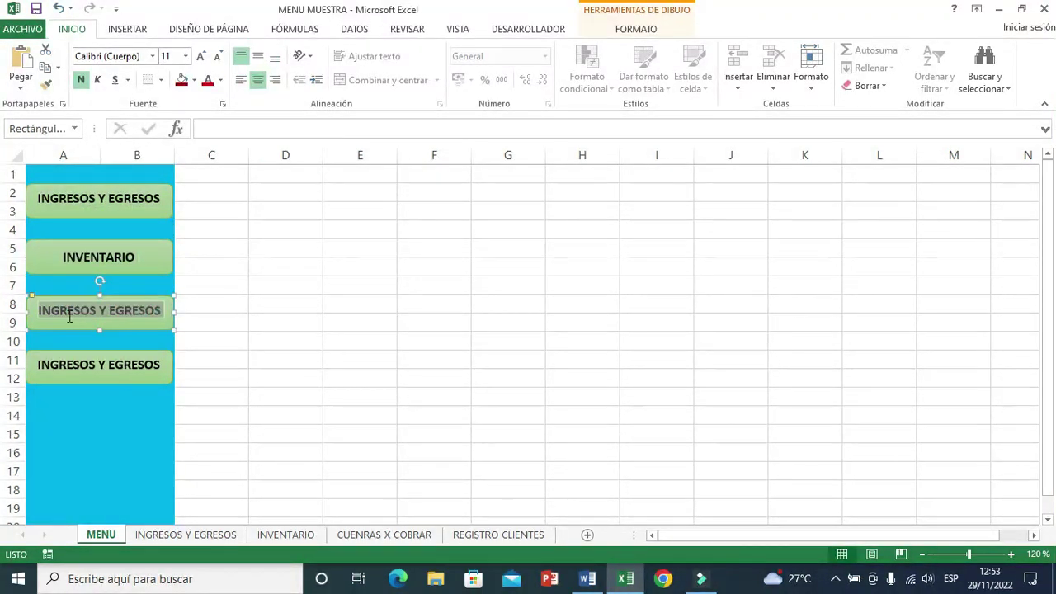
type("CUENTAS X COBRAR")
triple_click(71, 318)
left_click(131, 363)
left_click_drag(162, 364, 56, 371)
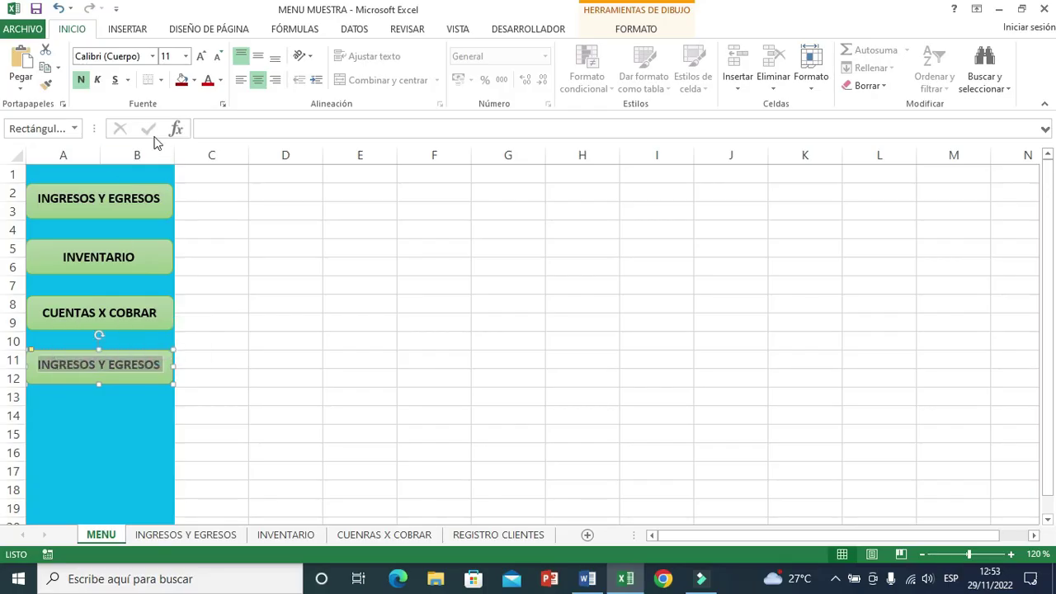
type("REGISTRO CLIENTES")
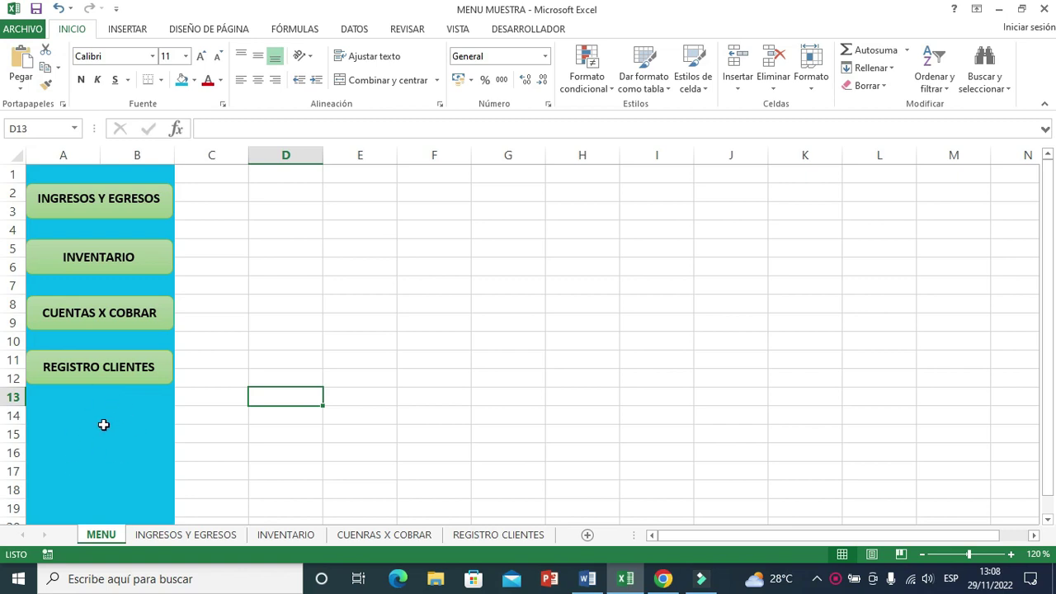
Step: In the browser, show image results for the house icon filtered to transparent images
left_click(662, 578)
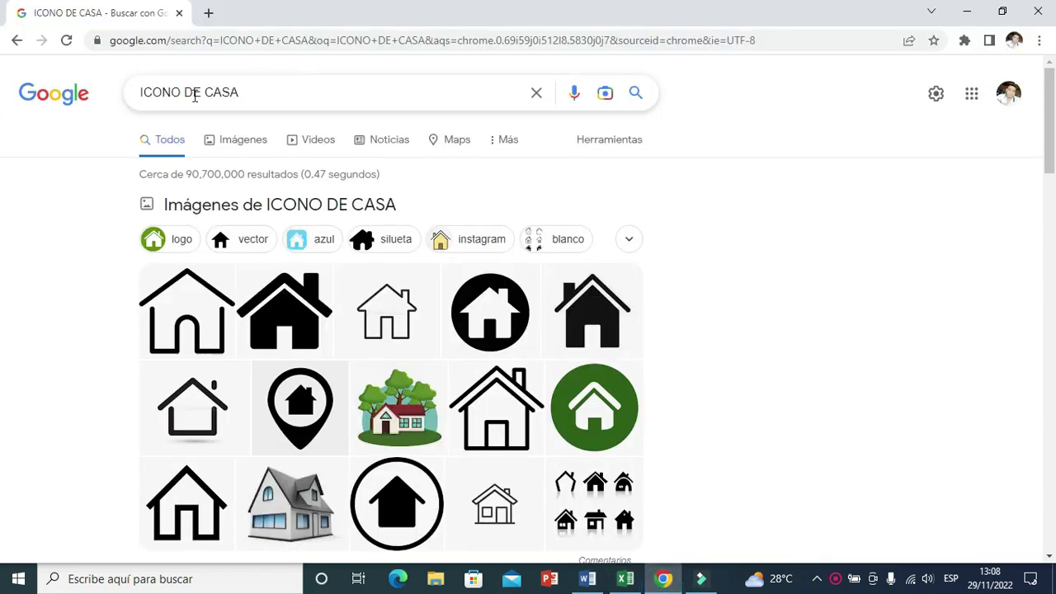
left_click(245, 150)
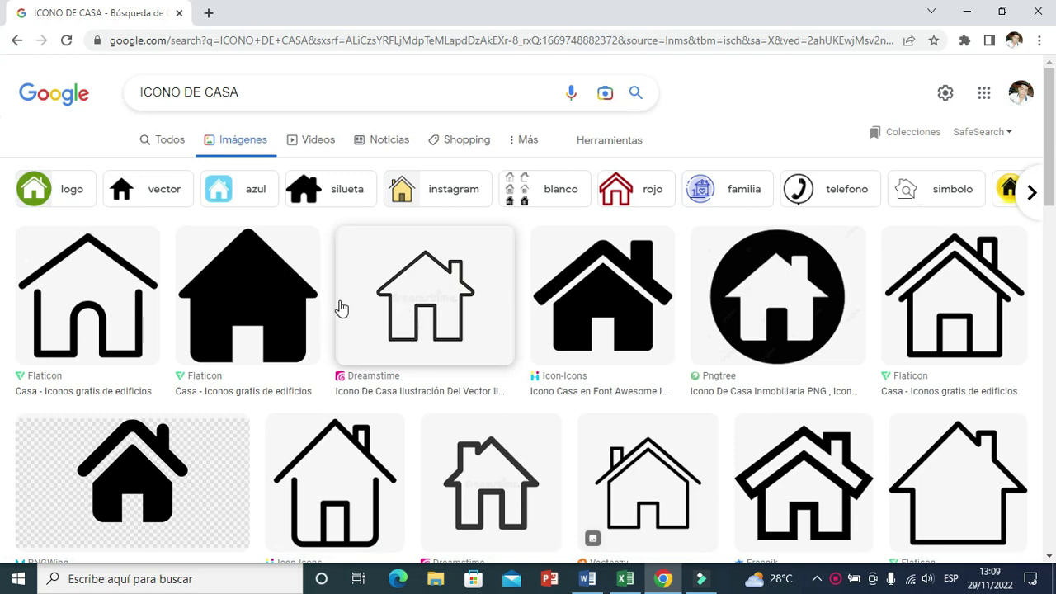
left_click(601, 142)
left_click(215, 170)
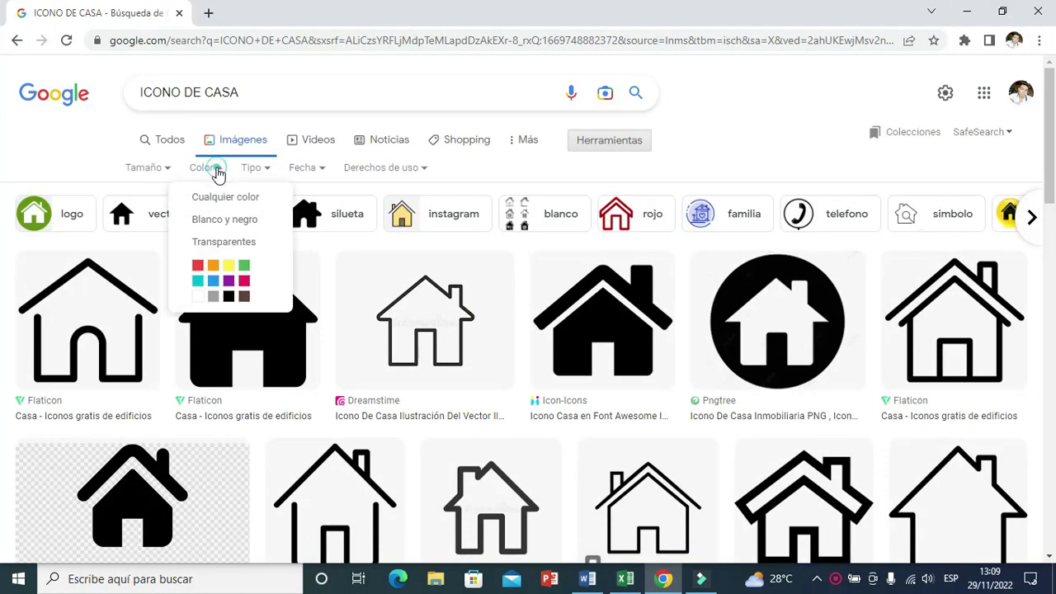
left_click(228, 244)
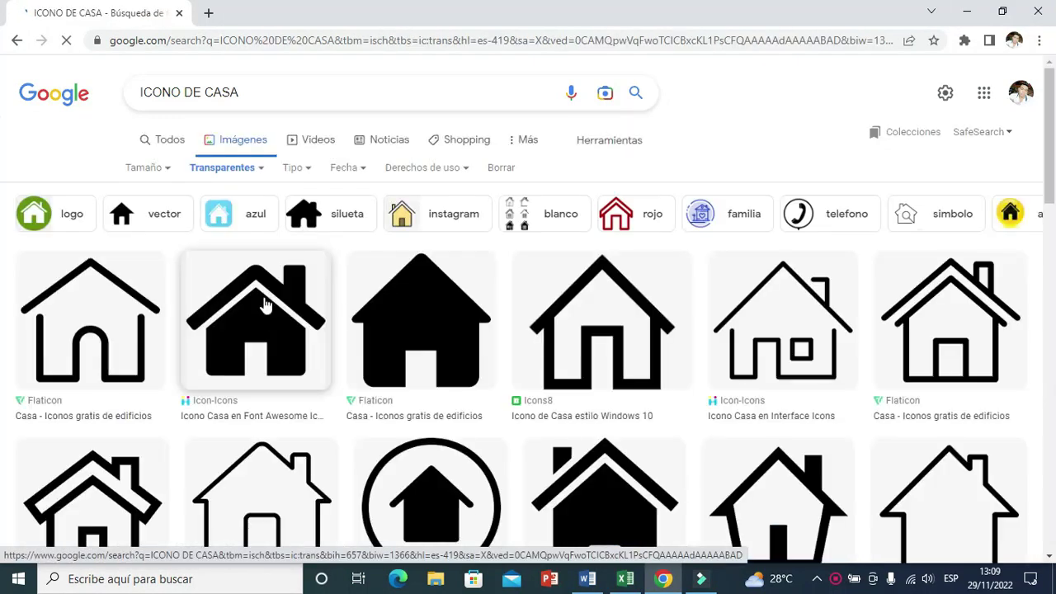
scroll(268, 321, "down", 3)
scroll(272, 330, "down", 4)
scroll(281, 305, "up", 3)
Step: Copy the red cartoon house image from its preview, then return to Excel
left_click(281, 287)
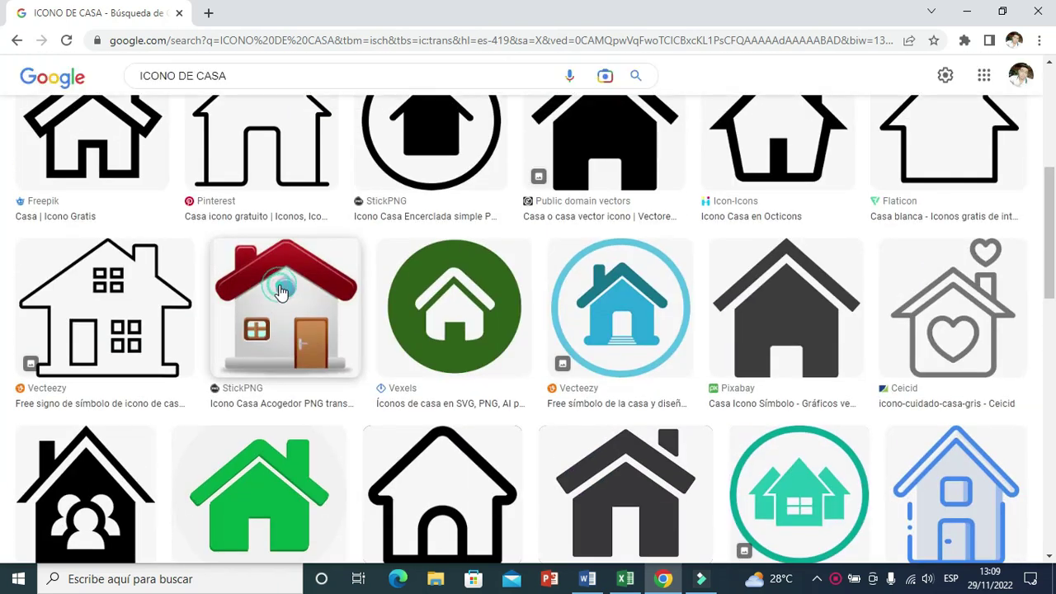
right_click(779, 244)
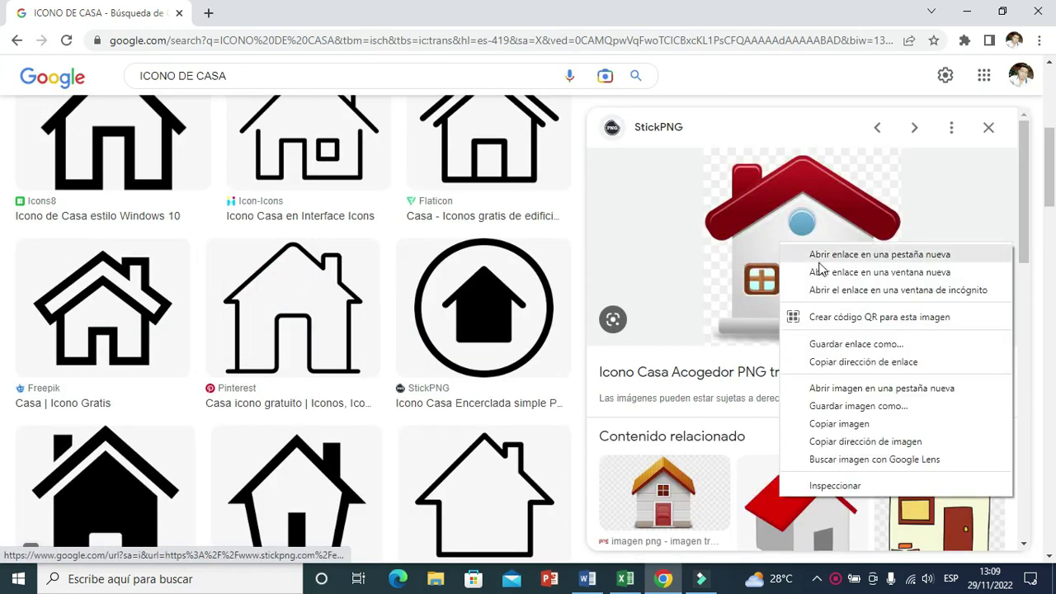
left_click(839, 423)
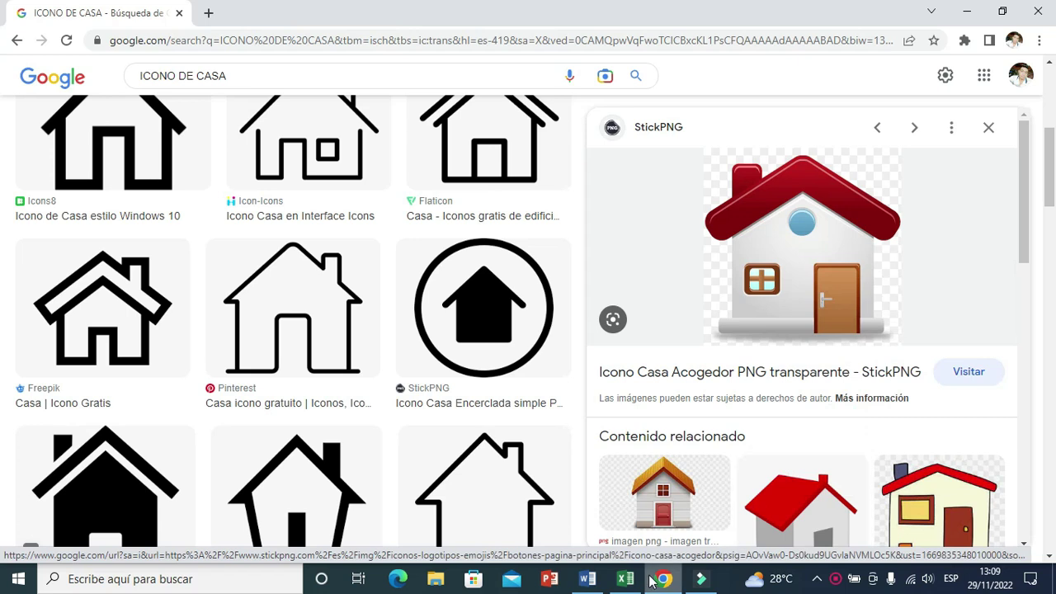
left_click(625, 579)
Step: Paste the red house image at F4 and shrink it into the cyan panel under the buttons
left_click(414, 238)
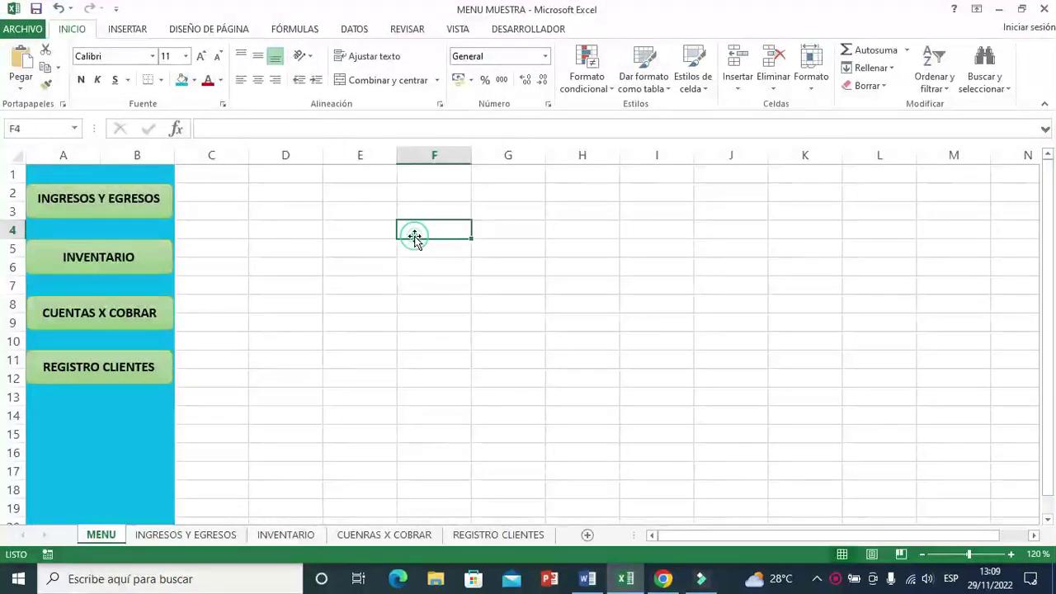
key("ctrl+v")
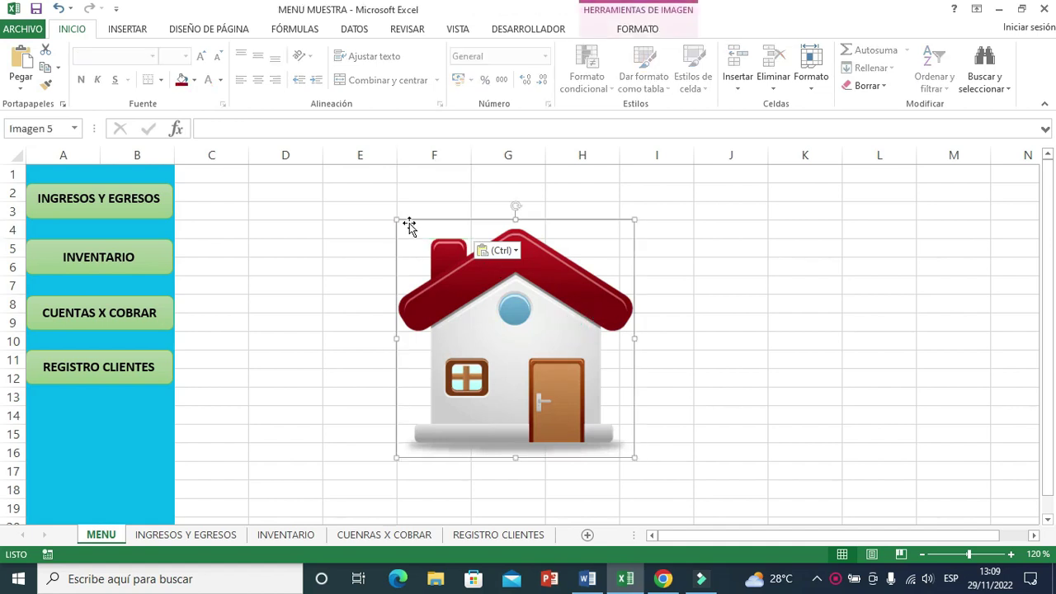
mouse_move(396, 220)
left_mouse_down()
mouse_move(553, 422)
mouse_move(99, 441)
left_mouse_up()
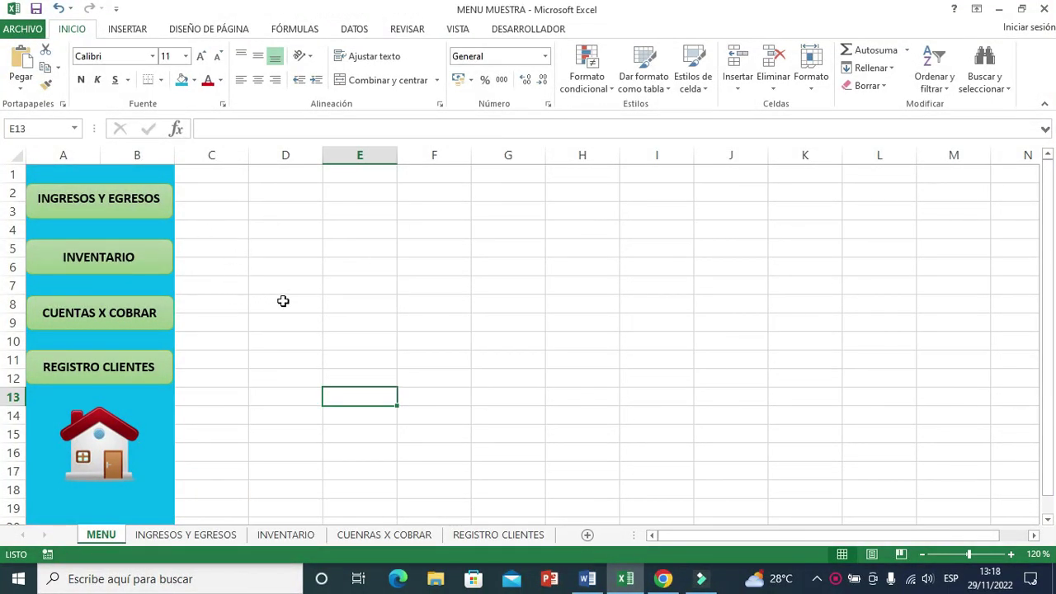
Step: Hyperlink the INGRESOS Y EGRESOS button to the INGRESOS Y EGRESOS sheet in this document
right_click(146, 206)
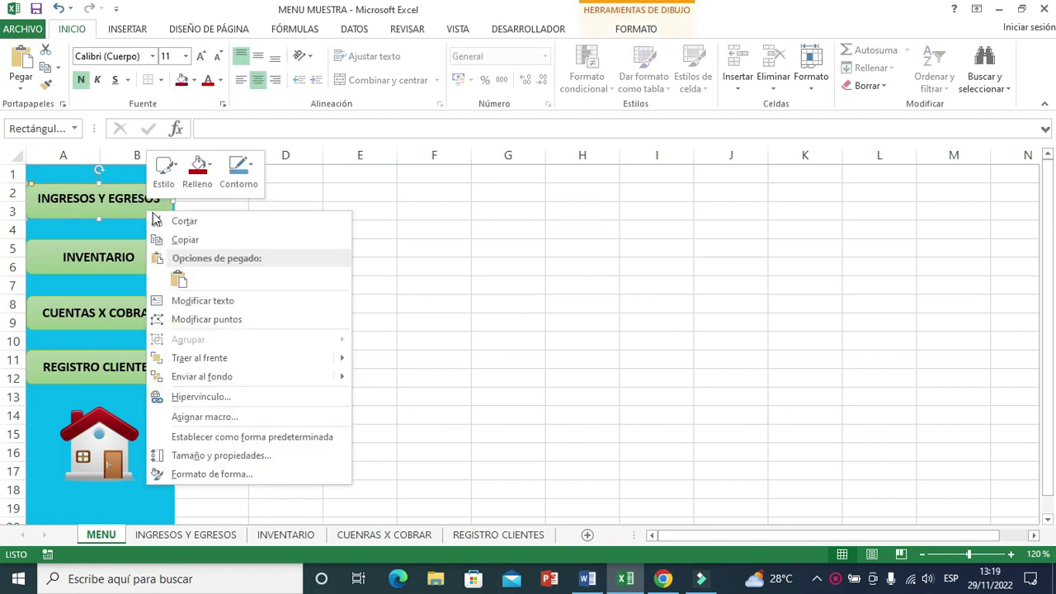
left_click(200, 397)
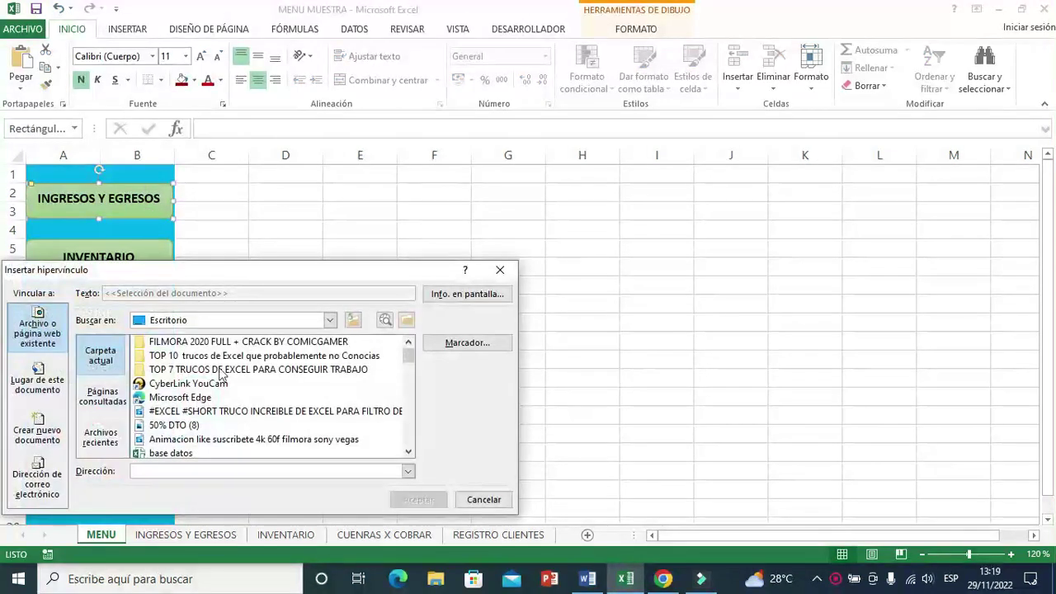
left_click(47, 385)
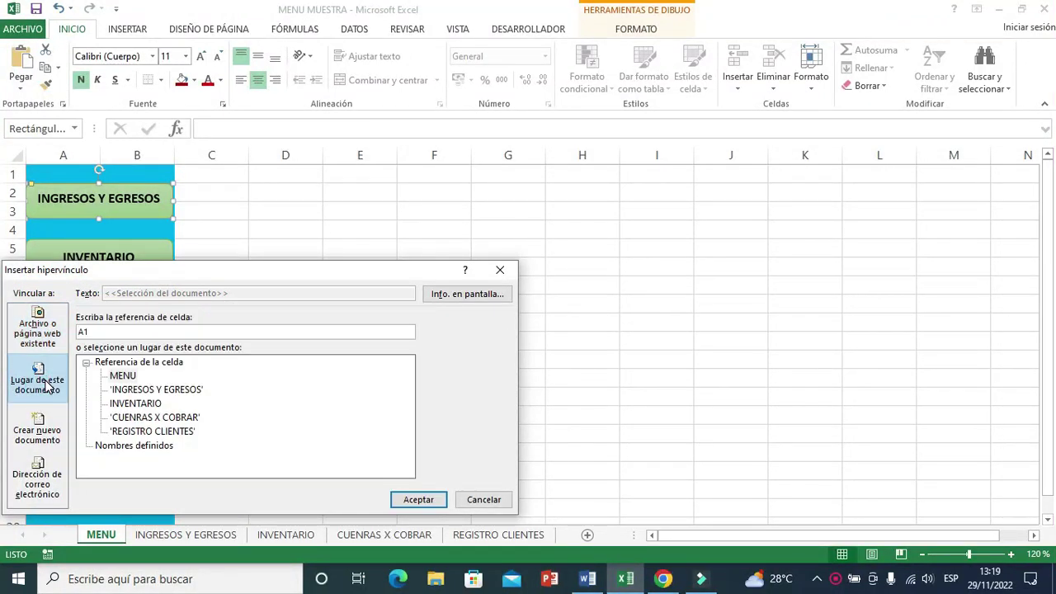
left_click(185, 390)
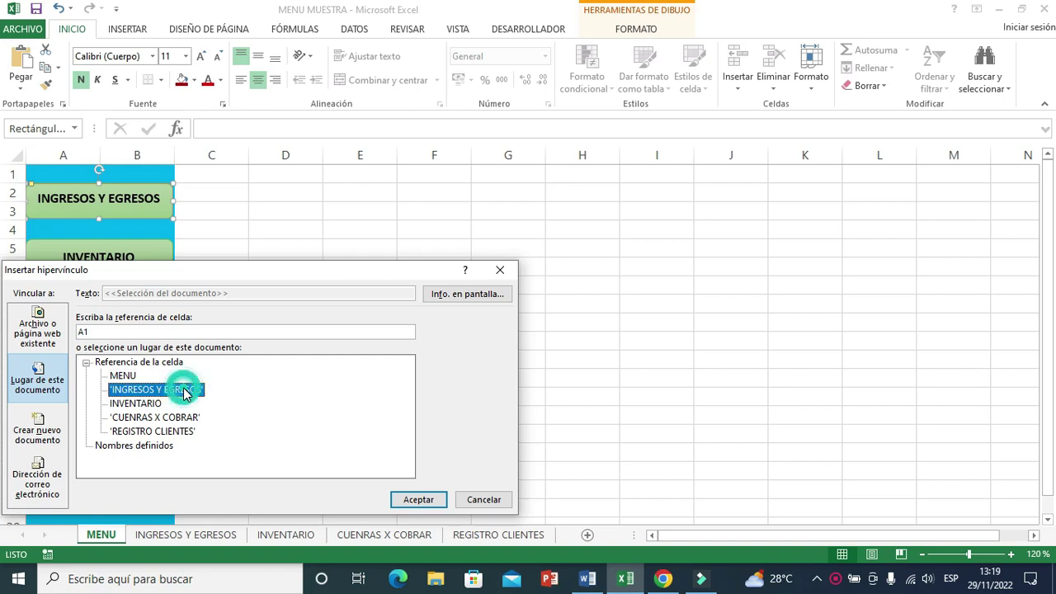
left_click(419, 500)
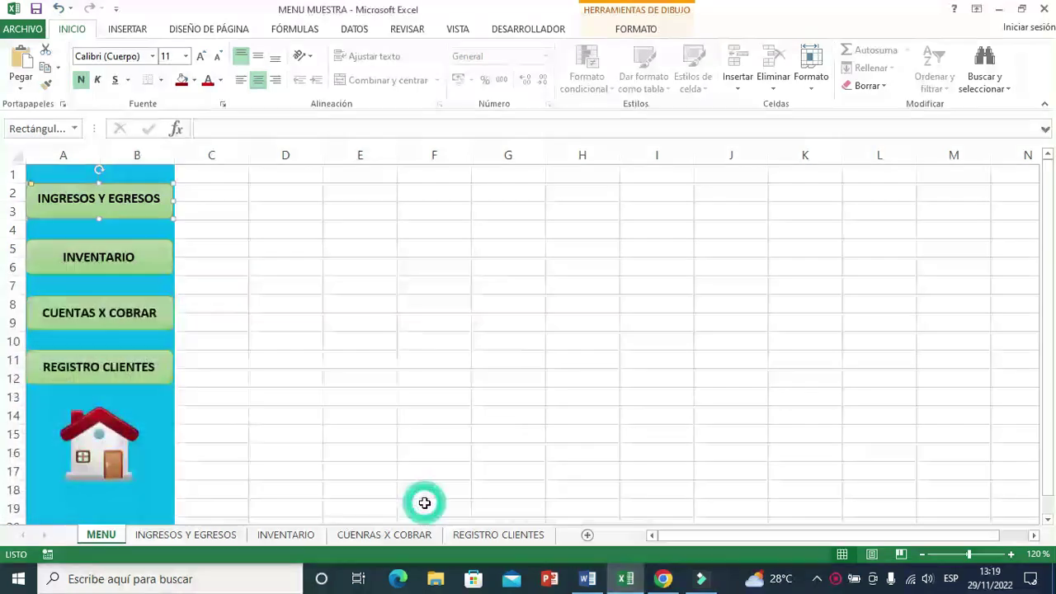
Step: Test the INGRESOS Y EGRESOS button's jump, then return to the MENU sheet
left_click(284, 279)
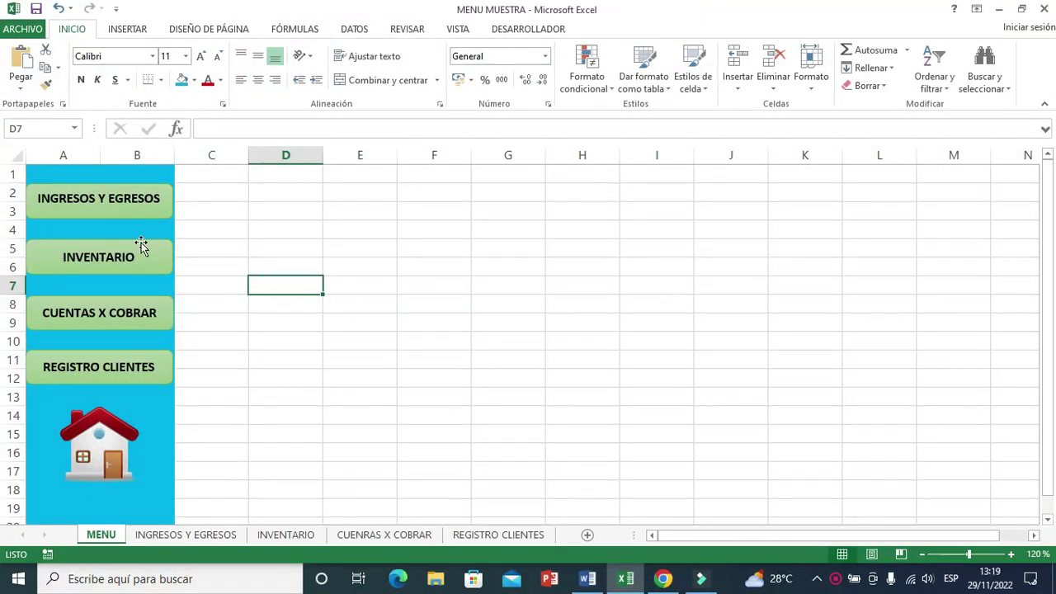
left_click(139, 213)
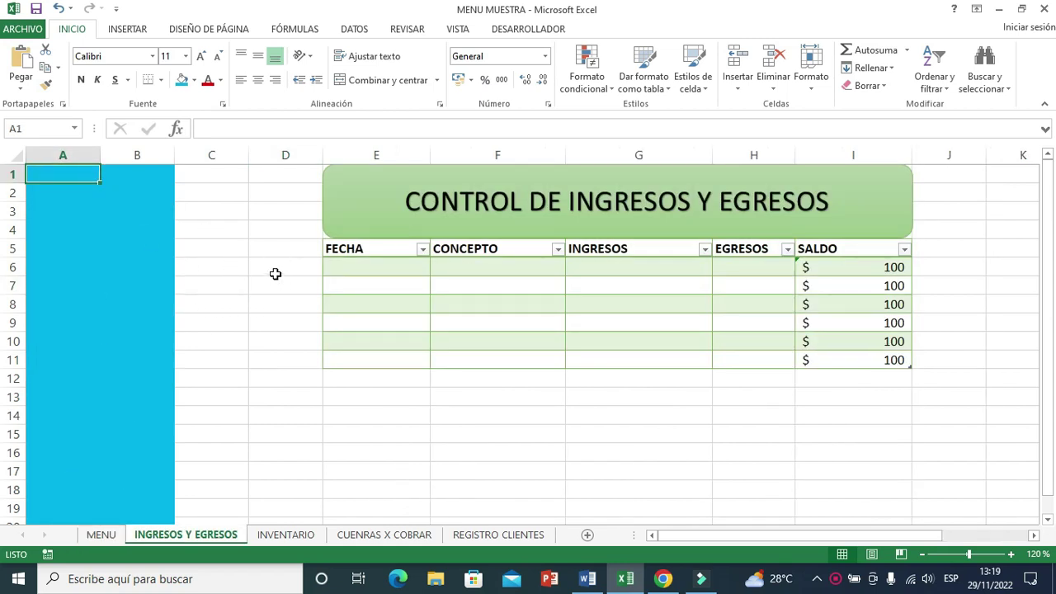
left_click(110, 537)
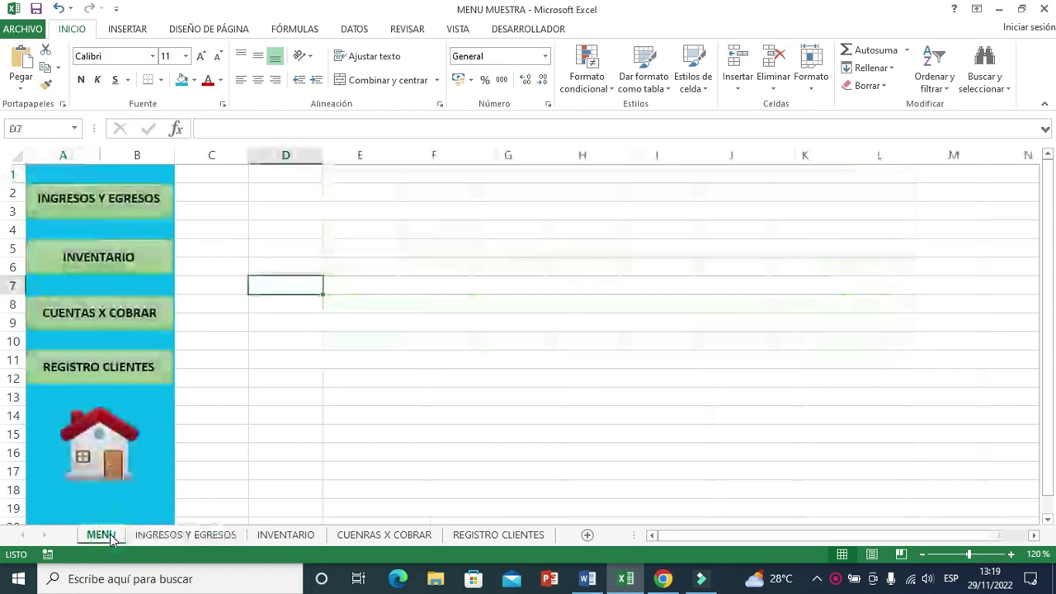
Step: Hyperlink the INVENTARIO button to the INVENTARIO sheet, test it and return to MENU
right_click(137, 261)
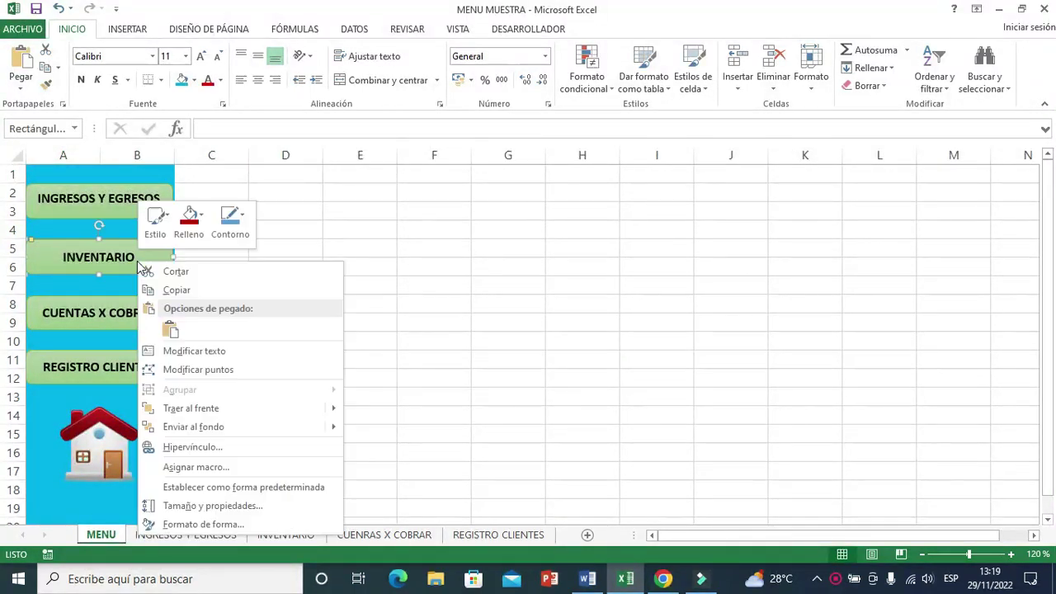
left_click(207, 446)
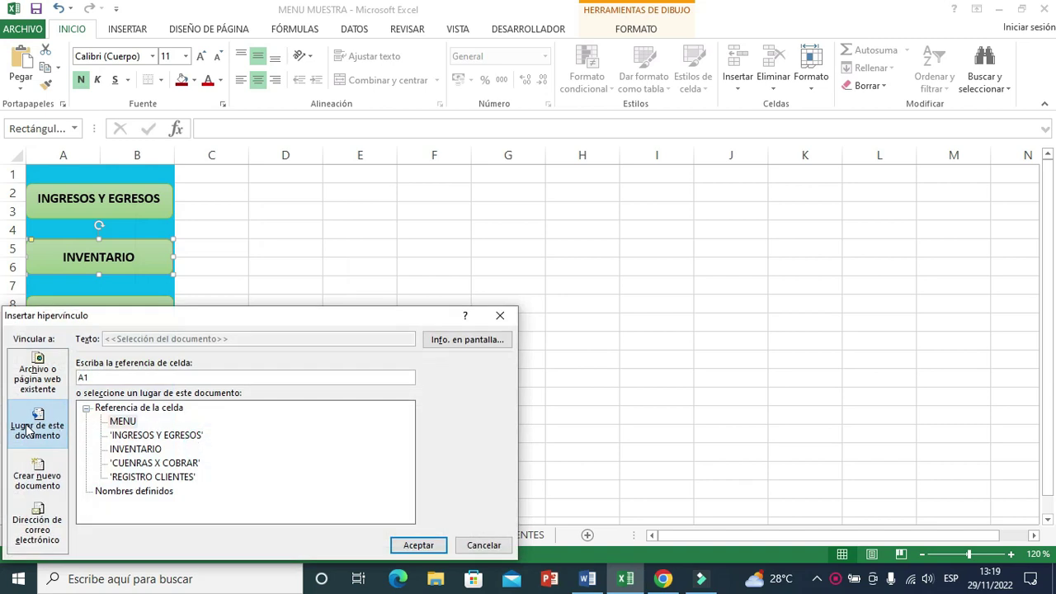
left_click(137, 449)
left_click(425, 546)
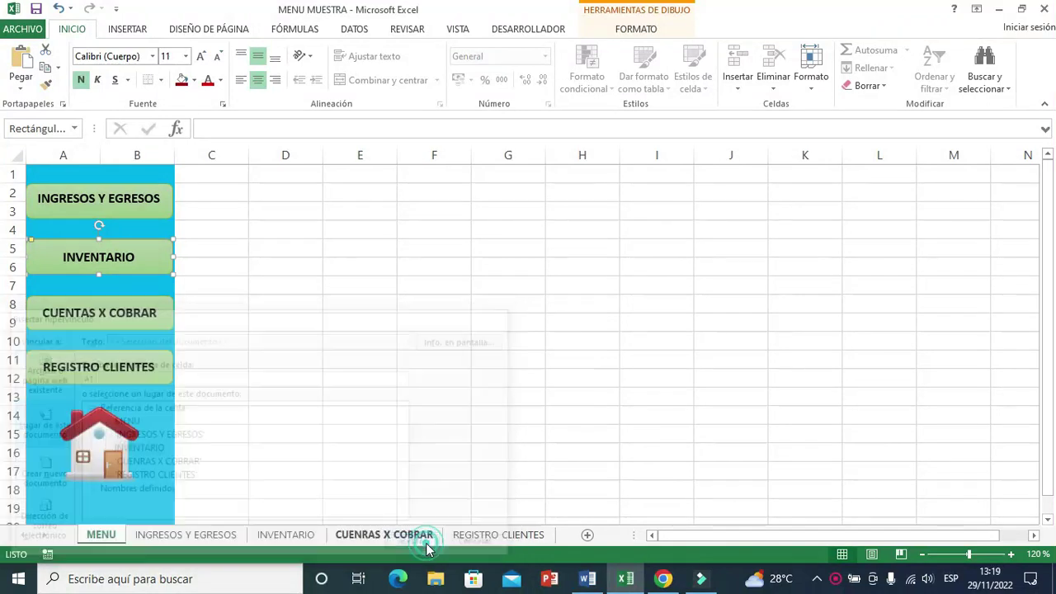
left_click(331, 310)
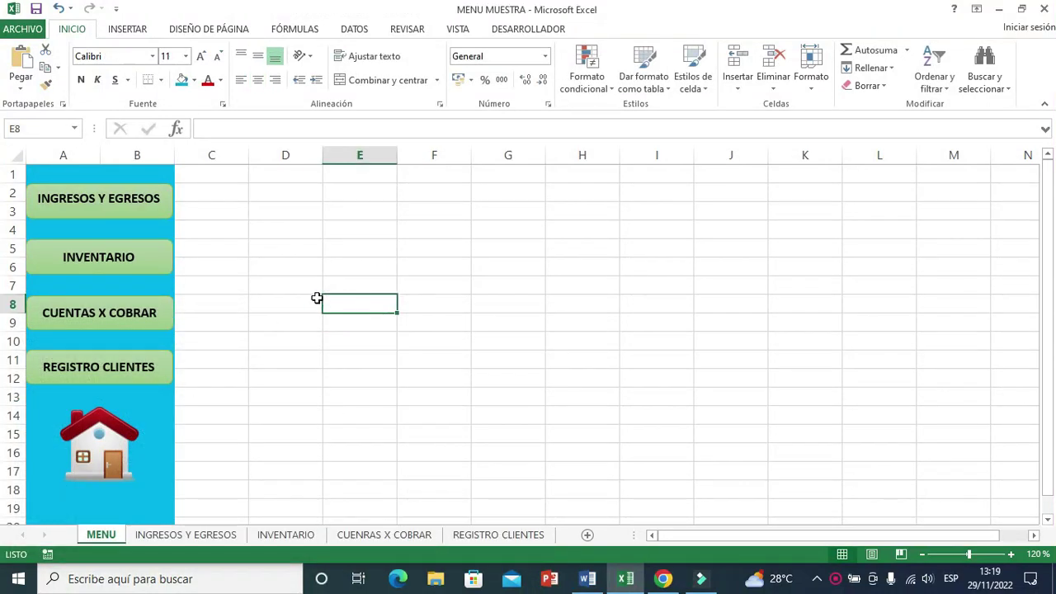
left_click(148, 266)
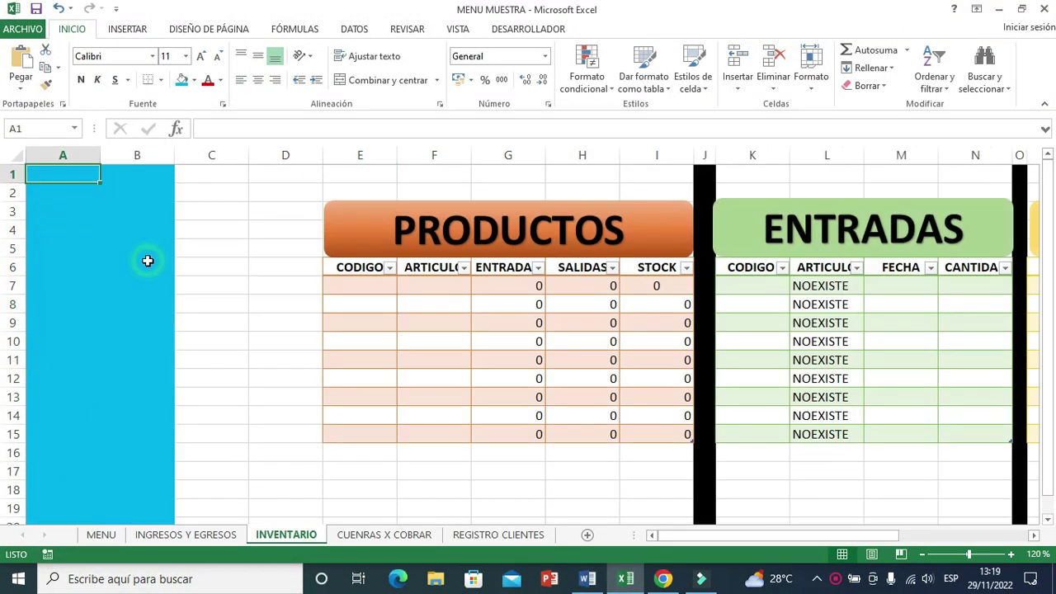
left_click(97, 536)
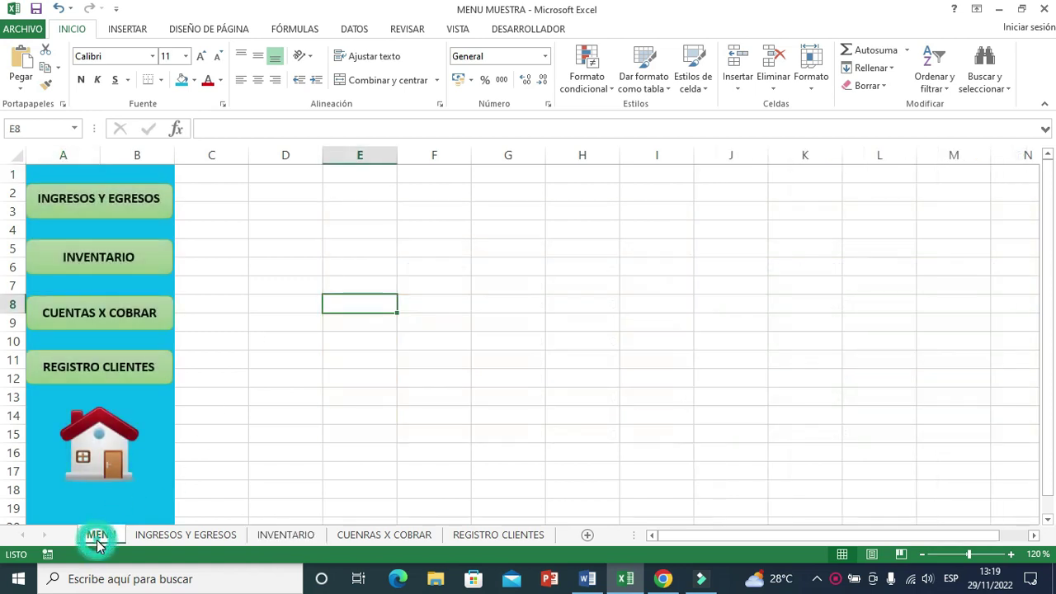
Step: Hyperlink the CUENTAS X COBRAR button to the accounts receivable sheet, test it and return to MENU
right_click(139, 326)
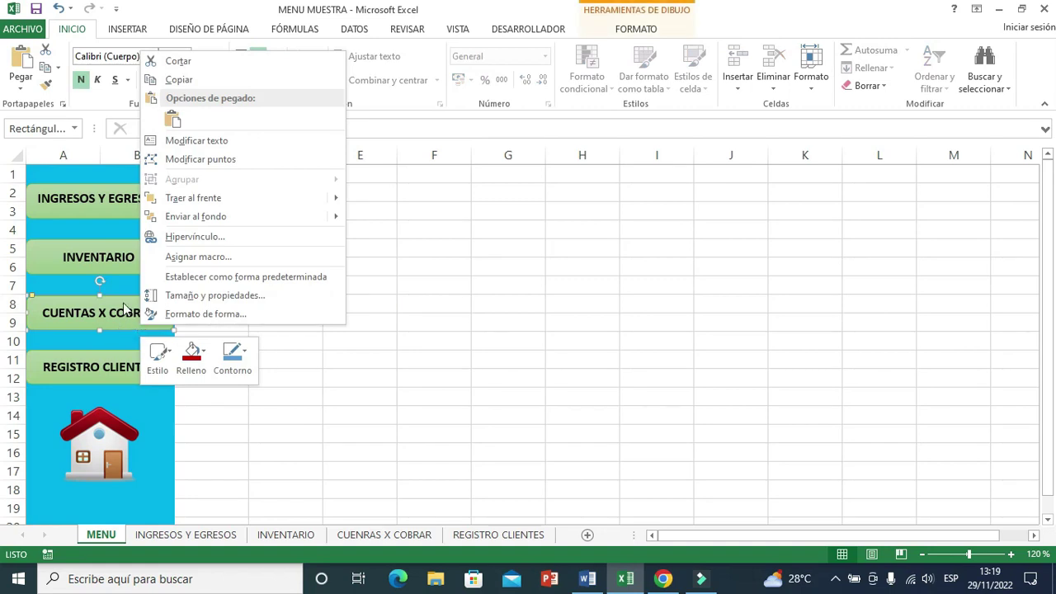
left_click(244, 242)
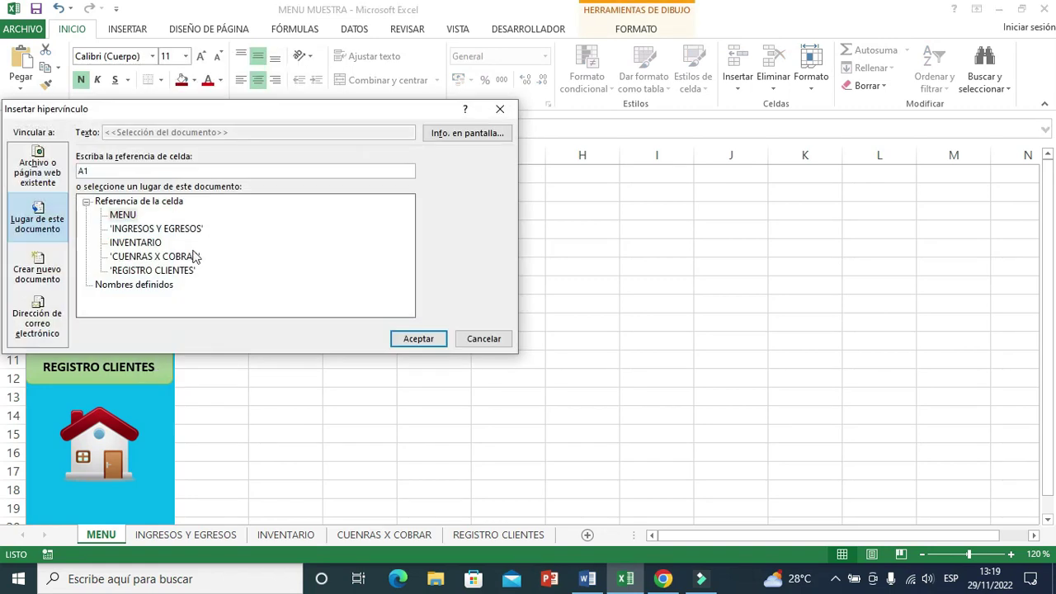
left_click(139, 243)
left_click(145, 257)
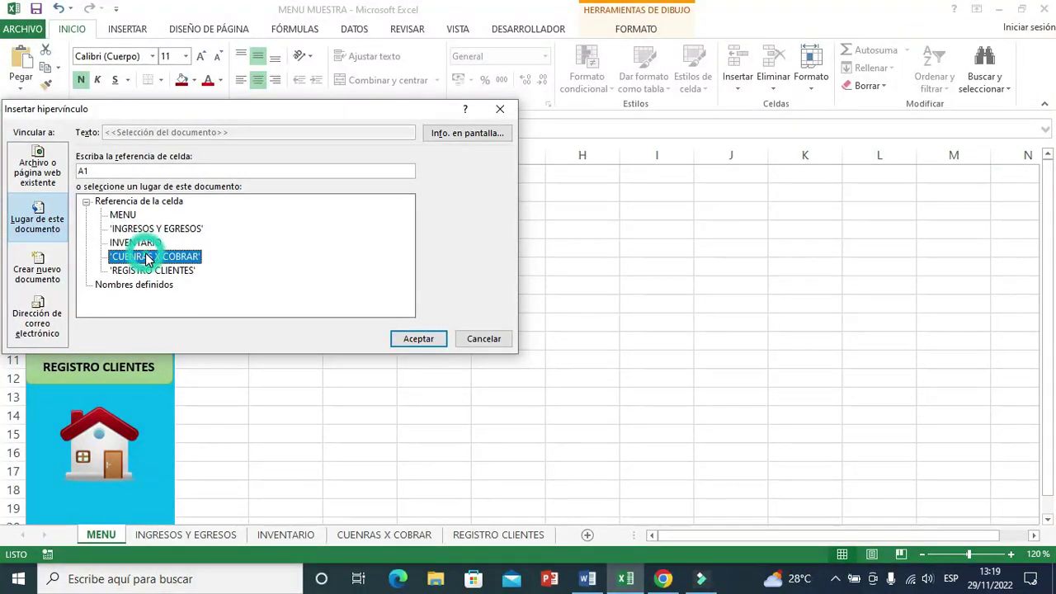
left_click(418, 339)
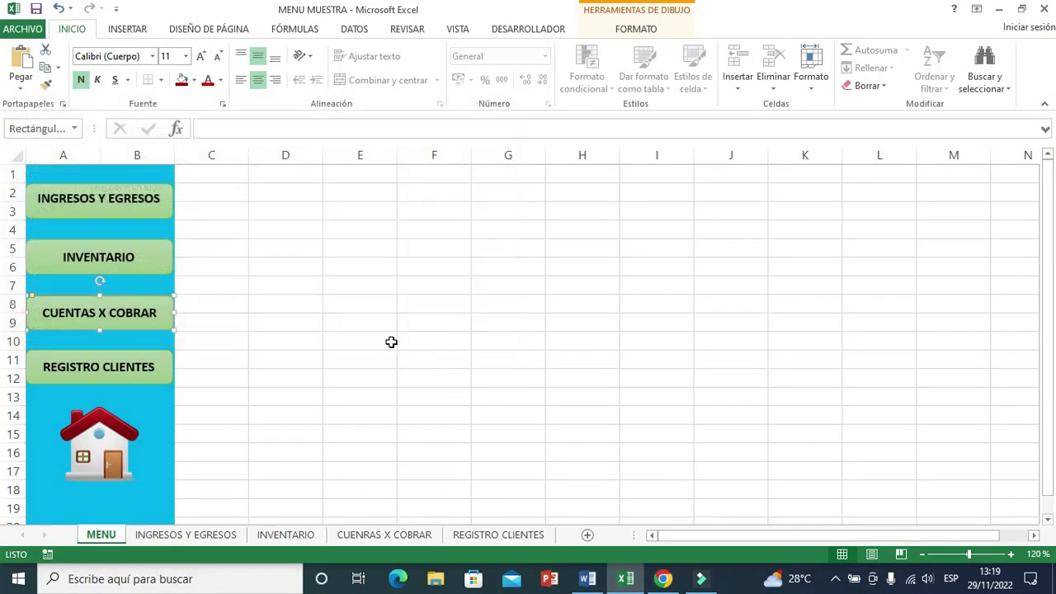
left_click(343, 345)
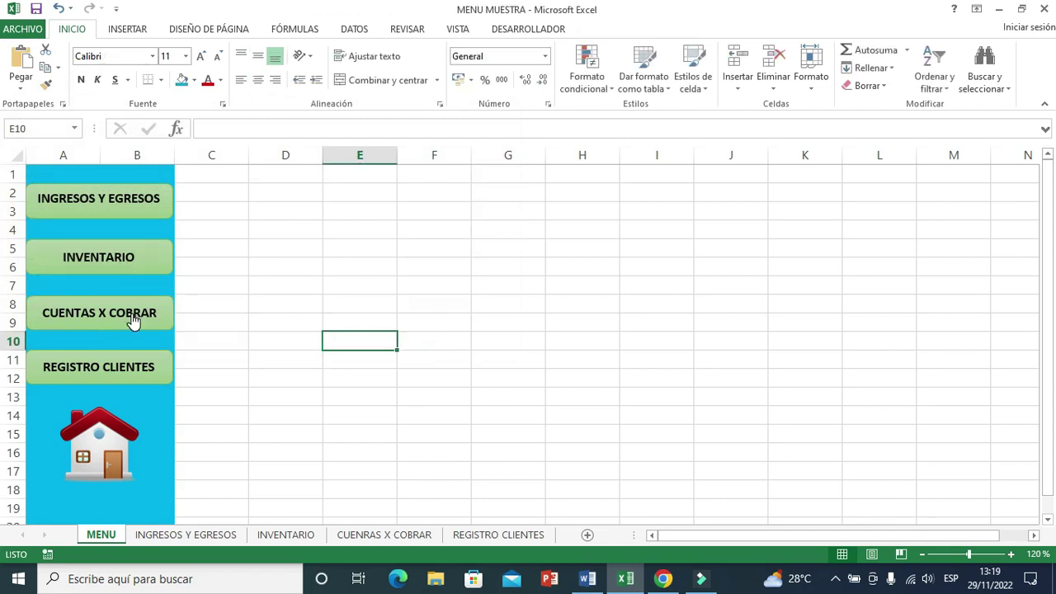
left_click(132, 320)
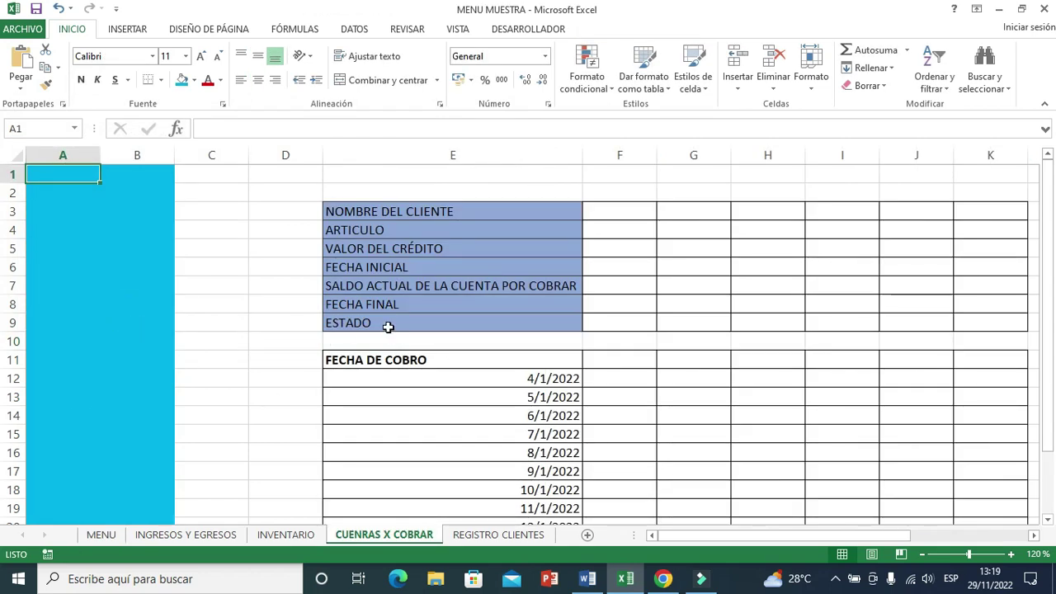
left_click(101, 534)
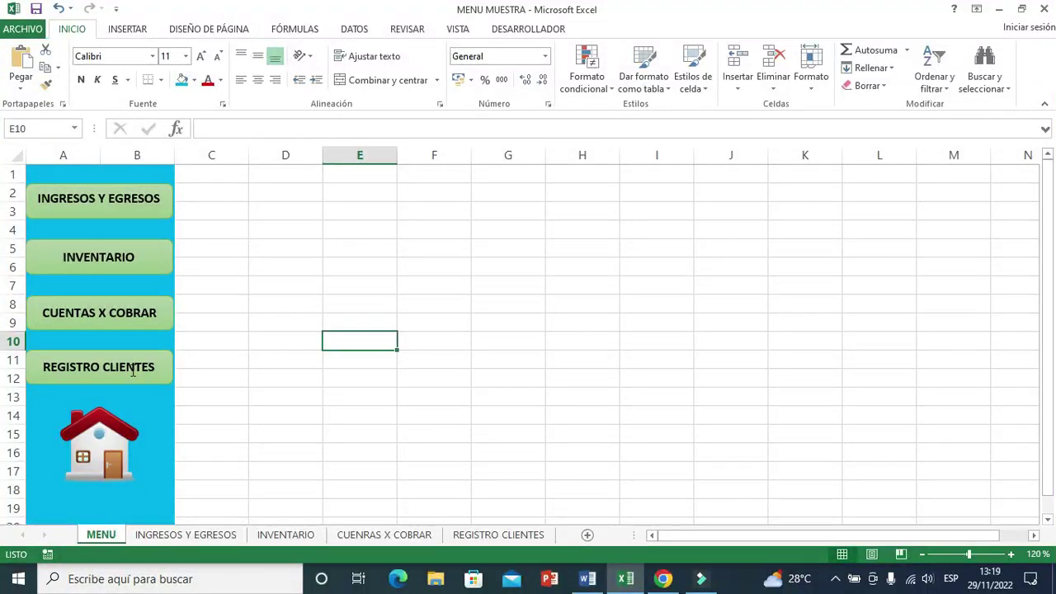
Step: Hyperlink the REGISTRO CLIENTES button to the REGISTRO CLIENTES sheet, test it and return to MENU
right_click(132, 372)
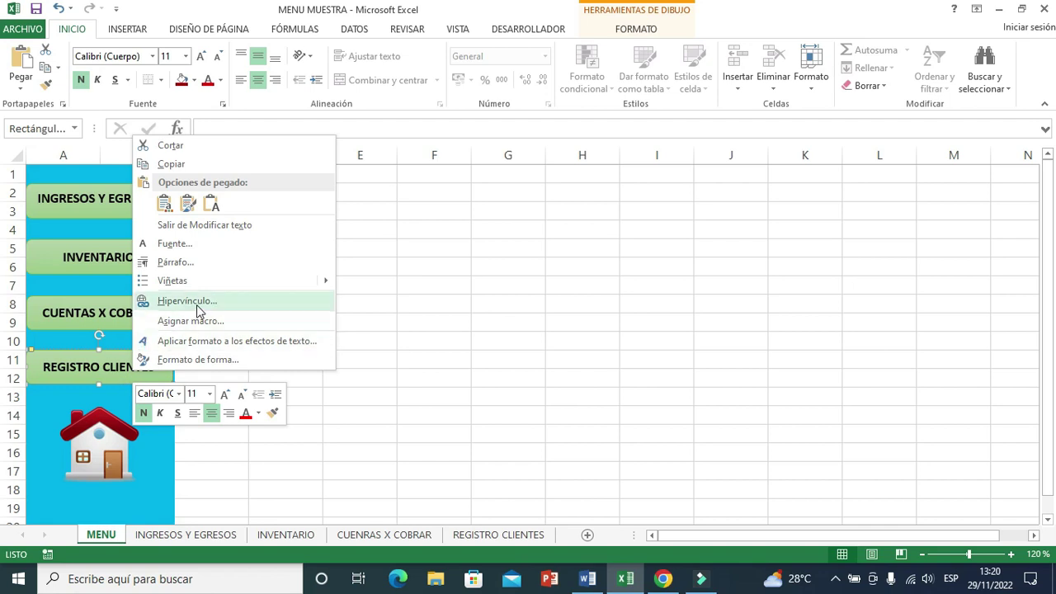
left_click(186, 301)
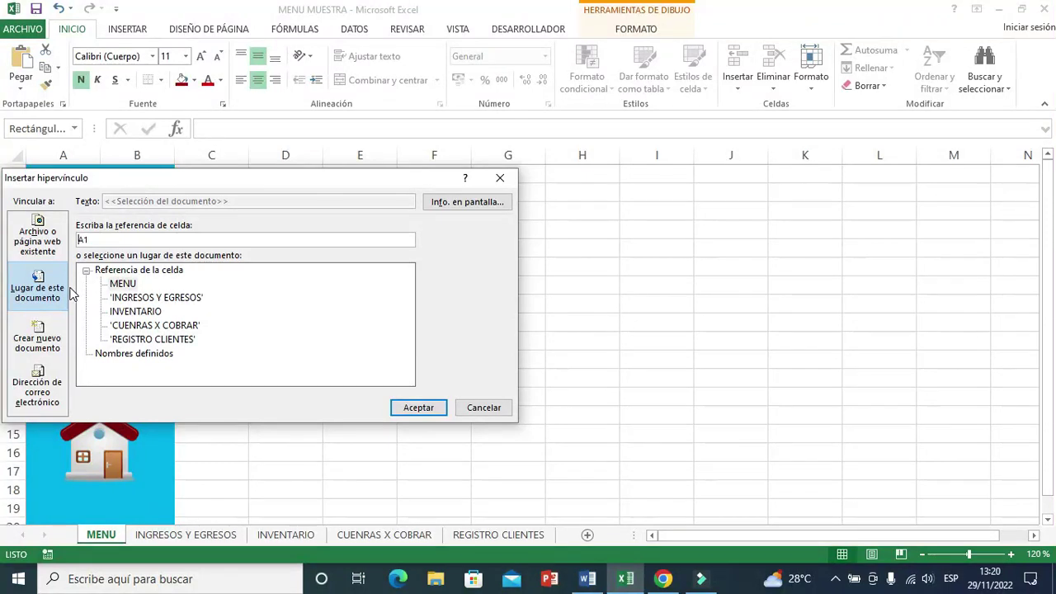
left_click(180, 341)
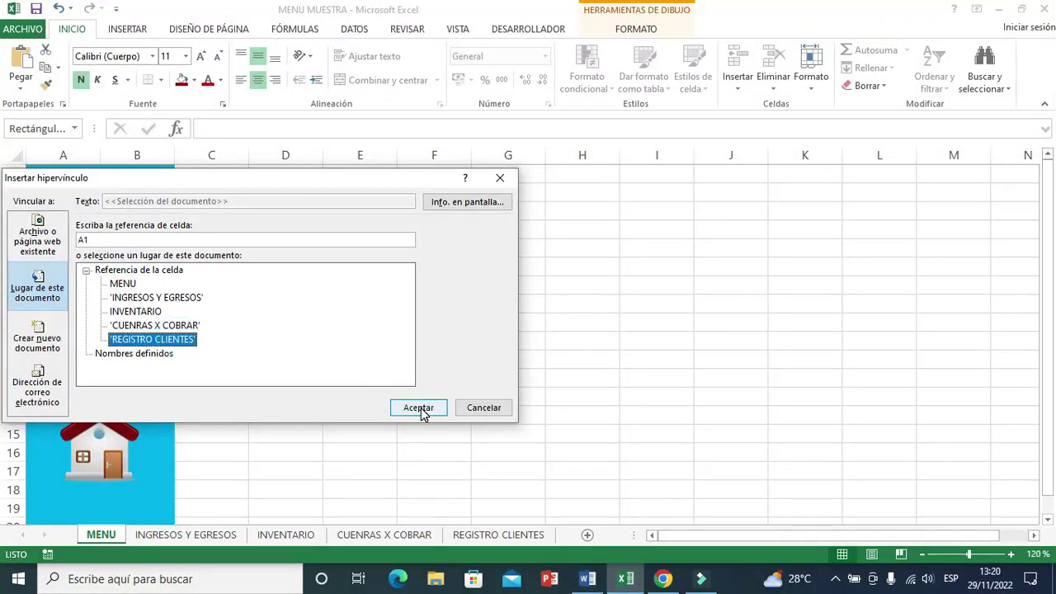
left_click(418, 407)
left_click(421, 412)
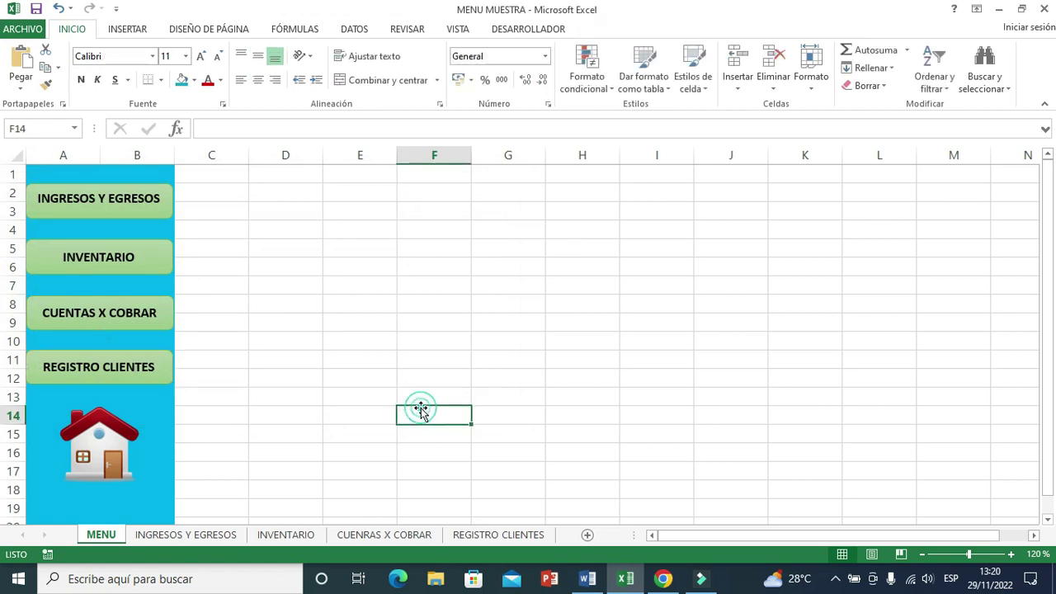
left_click(164, 376)
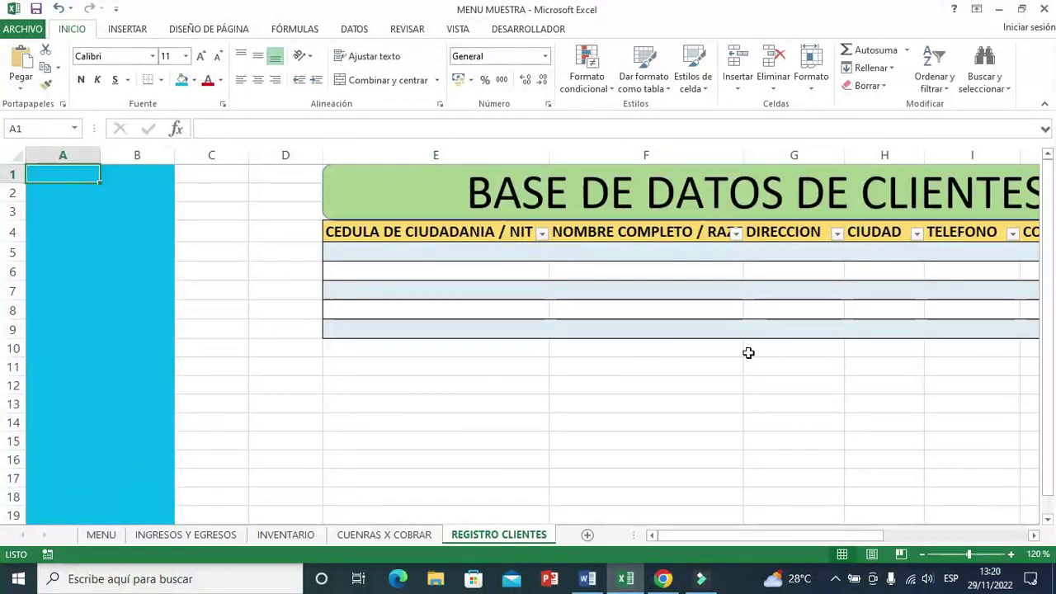
left_click(101, 535)
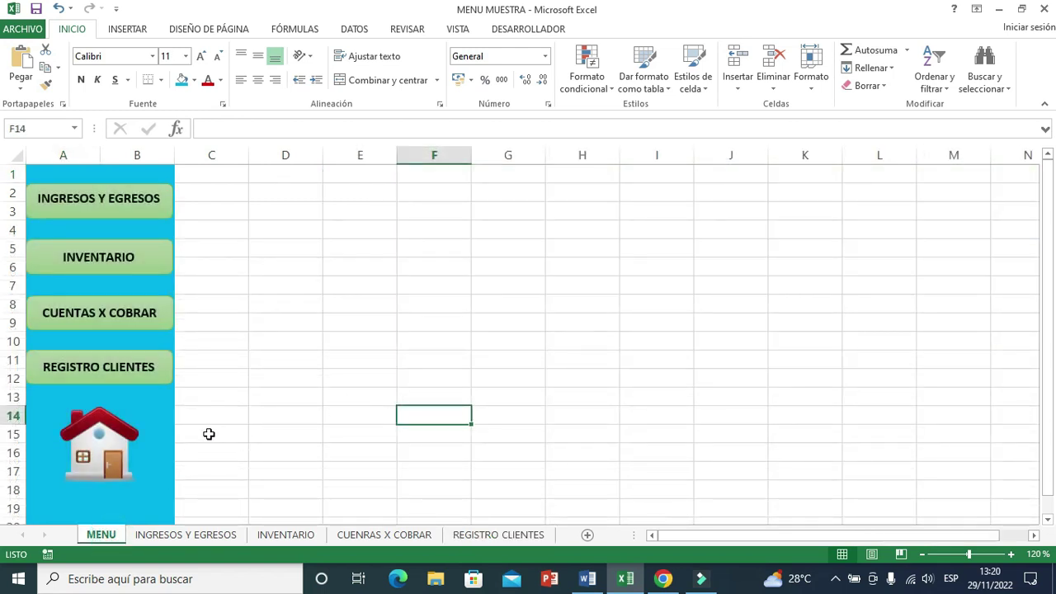
Step: Hyperlink the house picture to the MENU sheet in this document
right_click(105, 449)
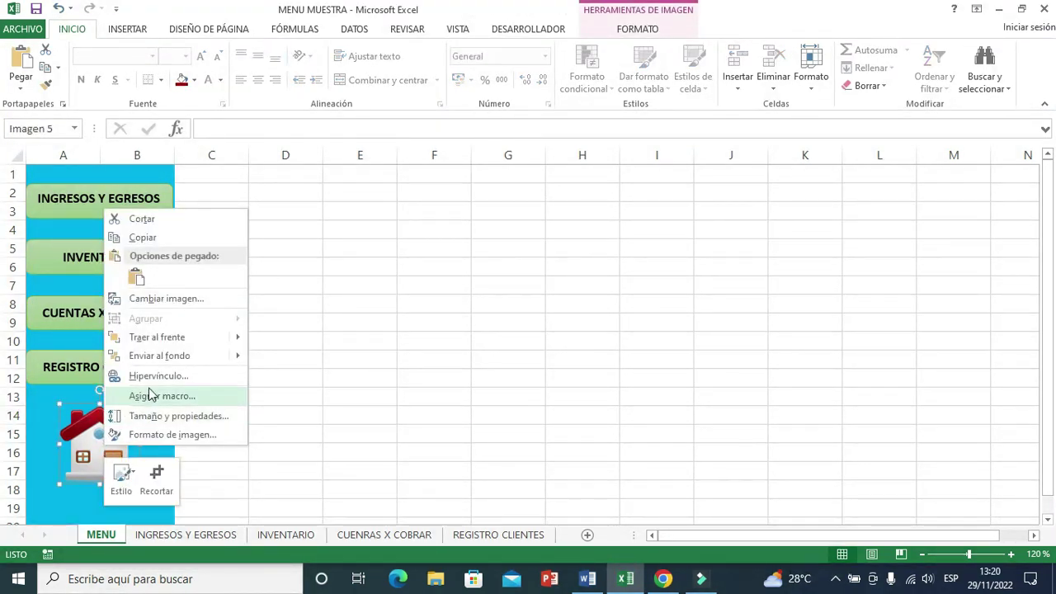
left_click(161, 376)
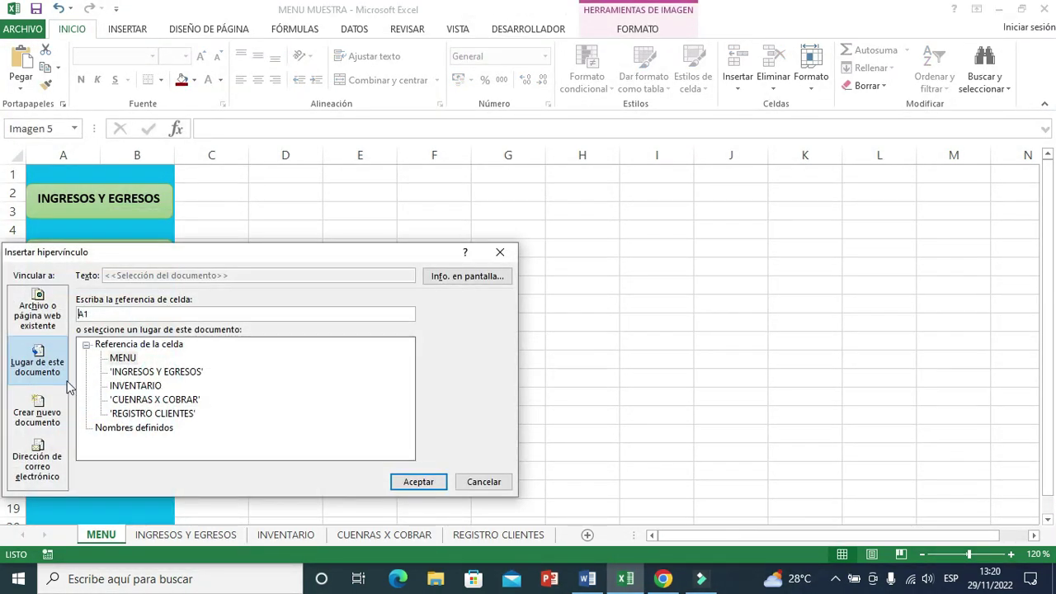
left_click(56, 368)
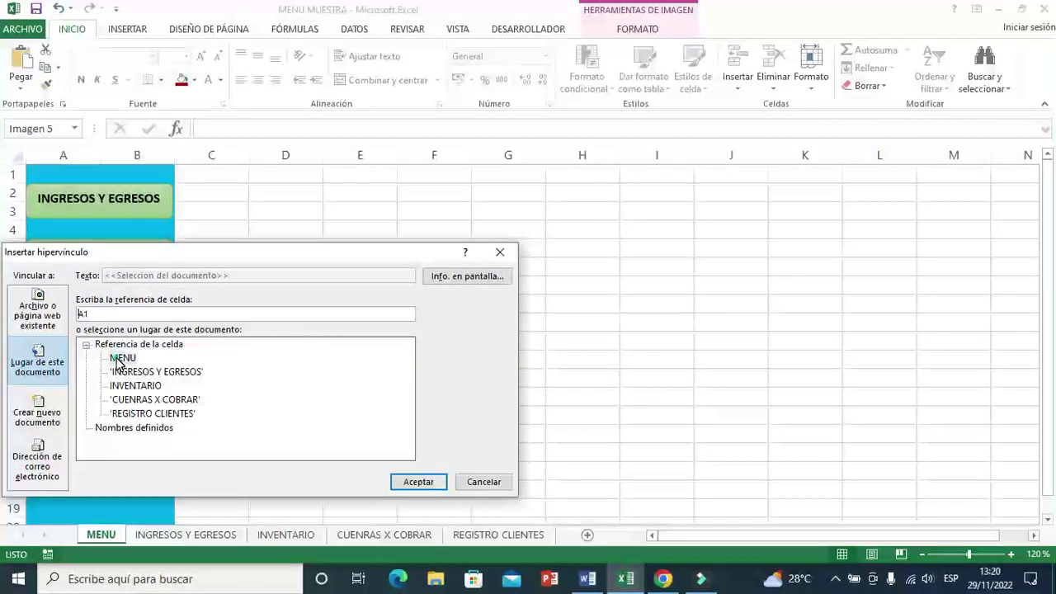
left_click(121, 358)
left_click(426, 487)
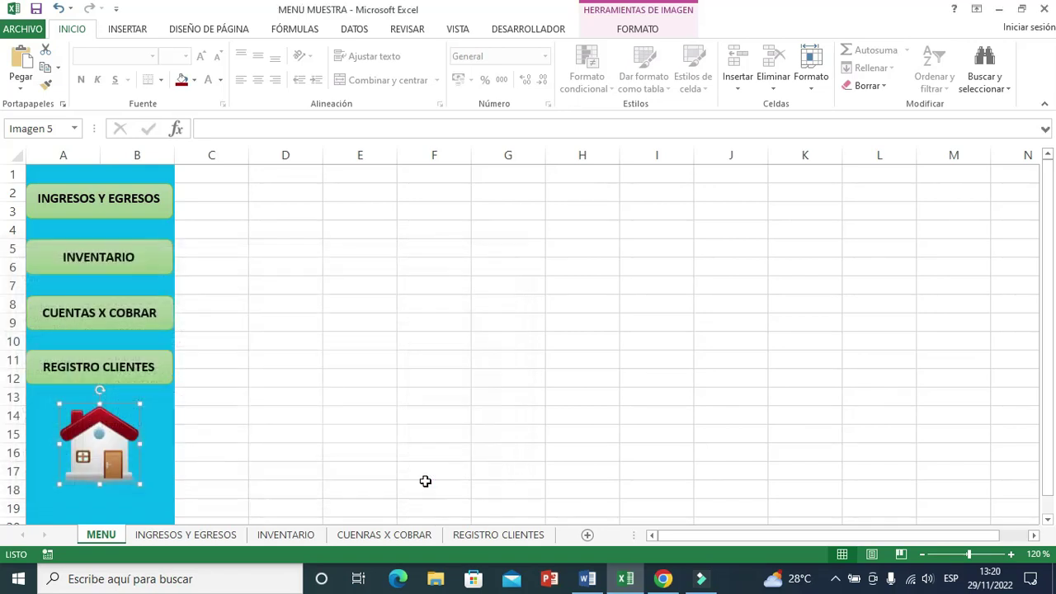
left_click(400, 416)
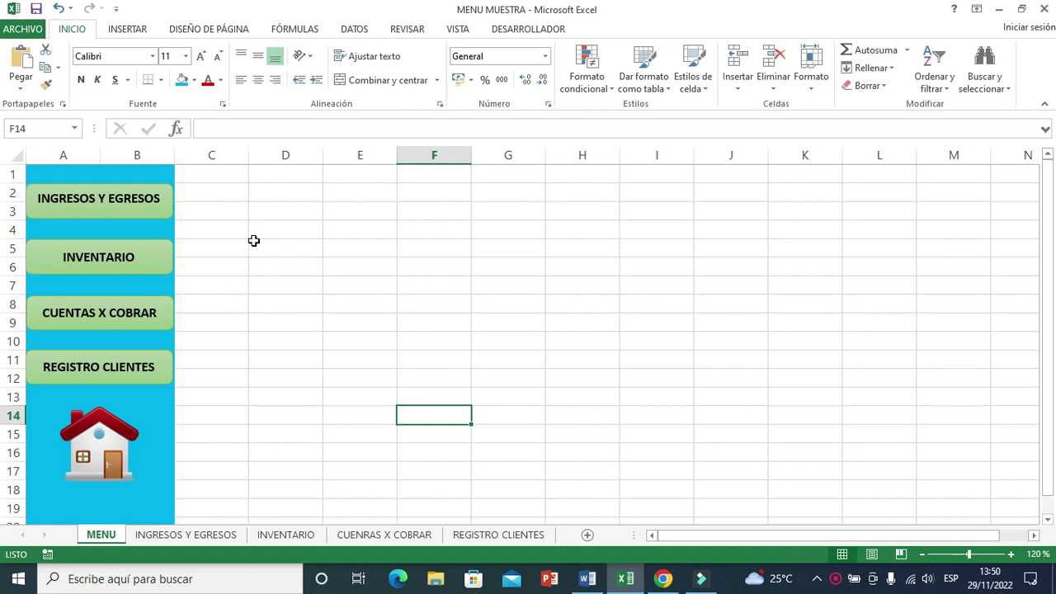
Step: Select the four menu buttons and the house picture together for copying
left_click(143, 211, "ctrl")
left_click(157, 272, "ctrl")
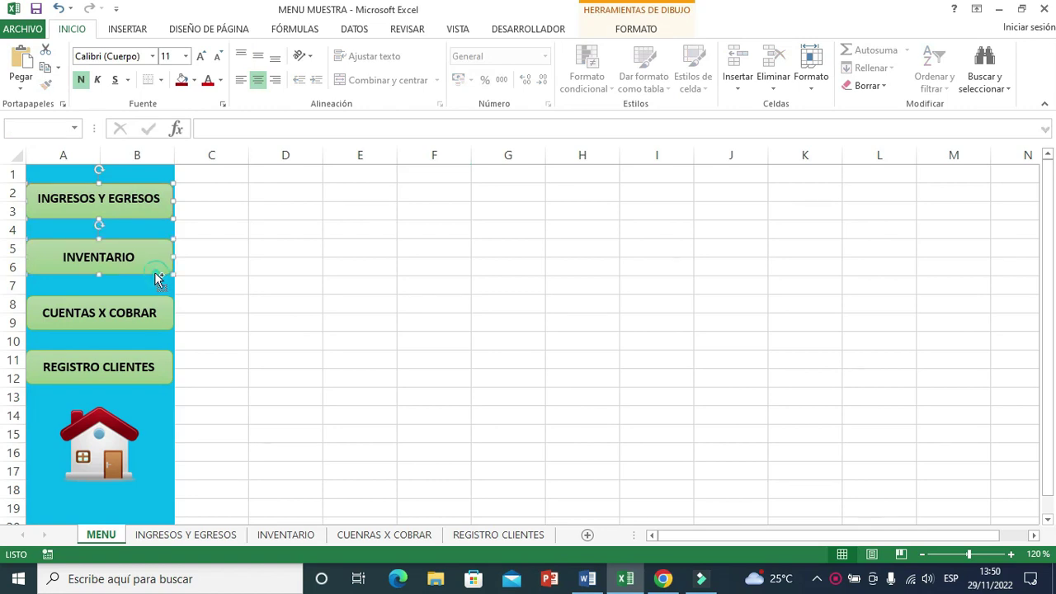
left_click(162, 327, "ctrl")
left_click(161, 373, "ctrl")
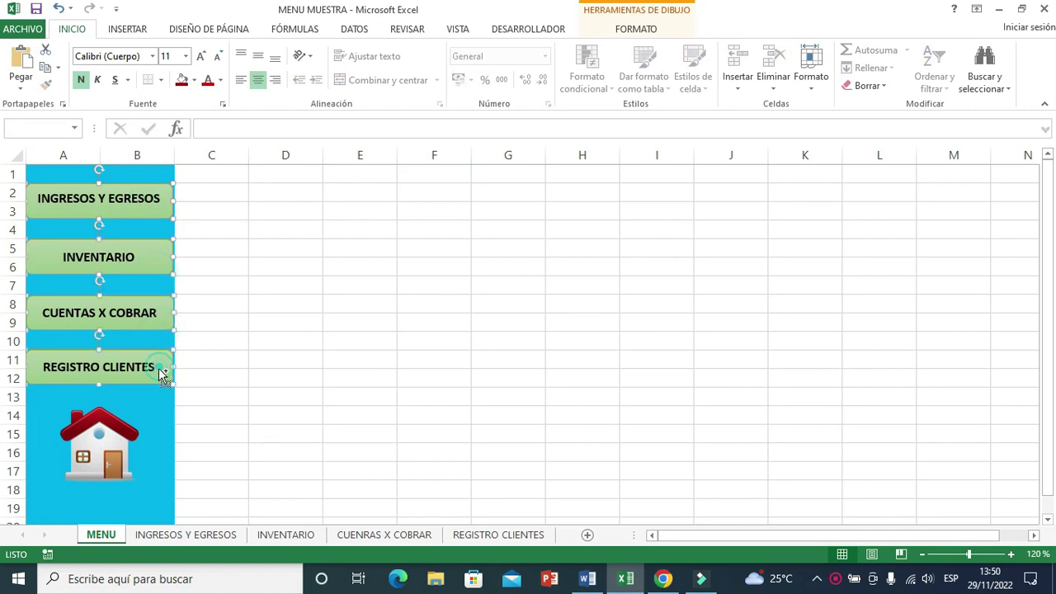
left_click(130, 450, "ctrl")
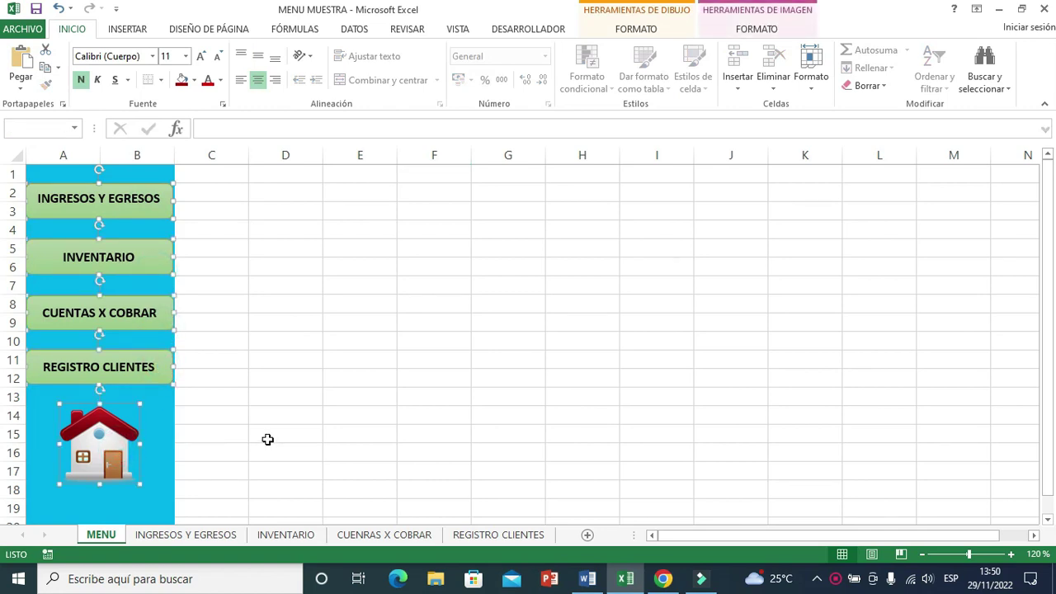
Step: Paste the buttons and house icon at A2 on the INGRESOS Y EGRESOS and INVENTARIO sheets
left_click(233, 533)
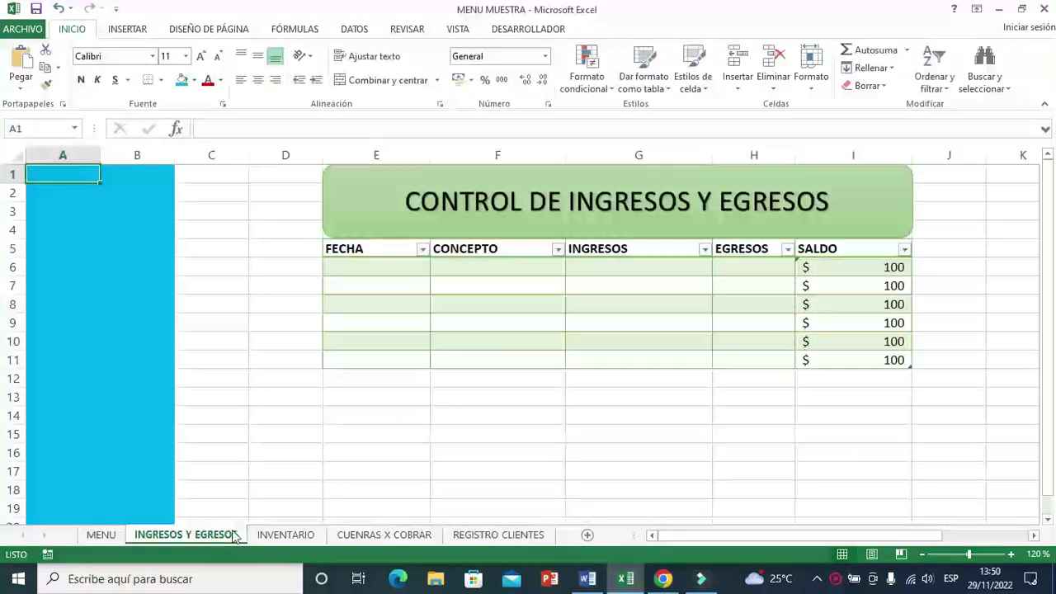
left_click(38, 194)
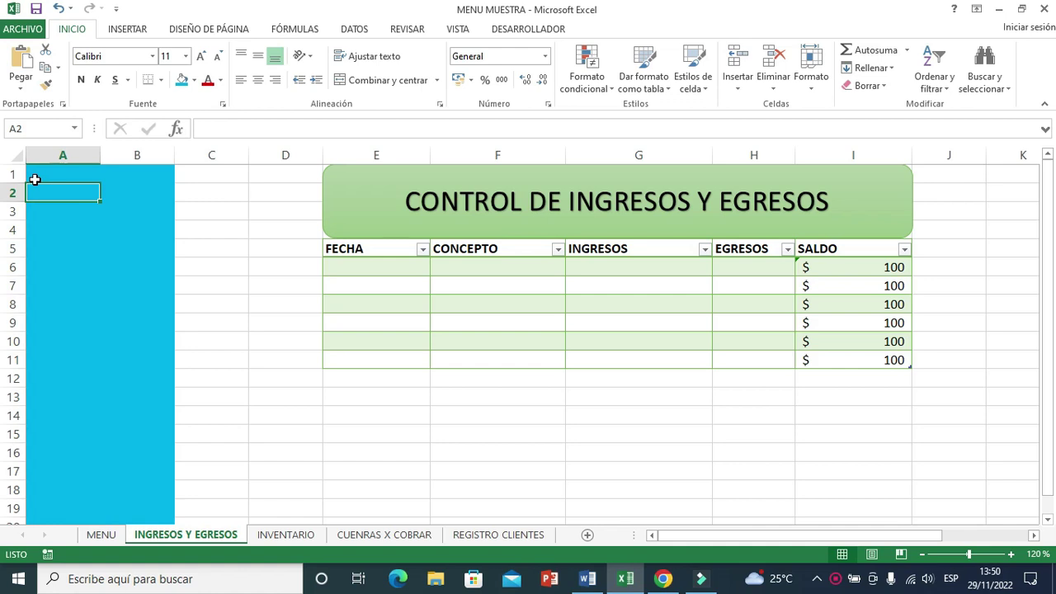
key("ctrl+v")
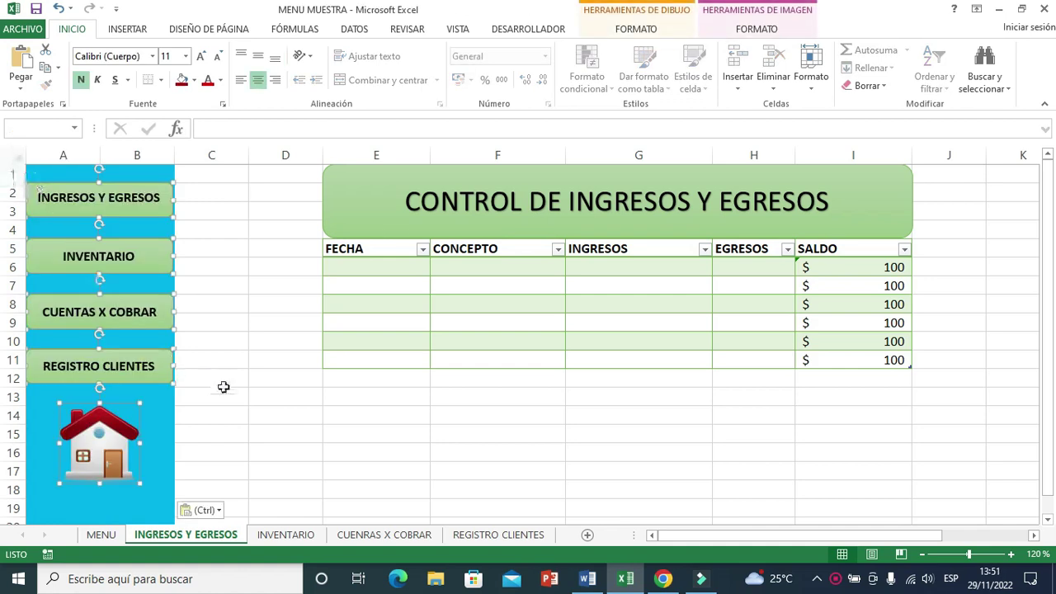
left_click(284, 394)
left_click(285, 535)
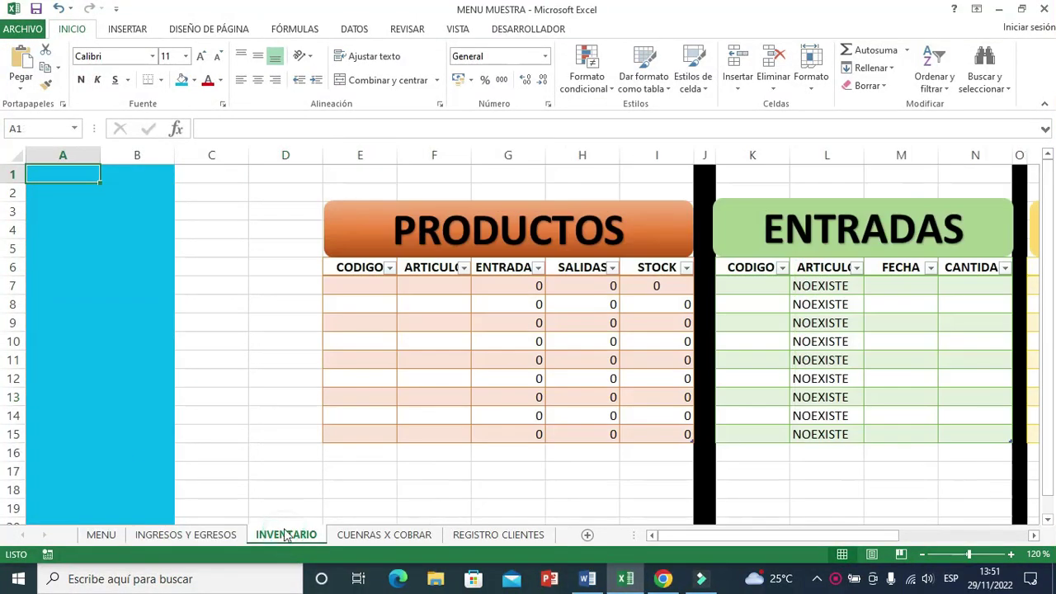
left_click(40, 193)
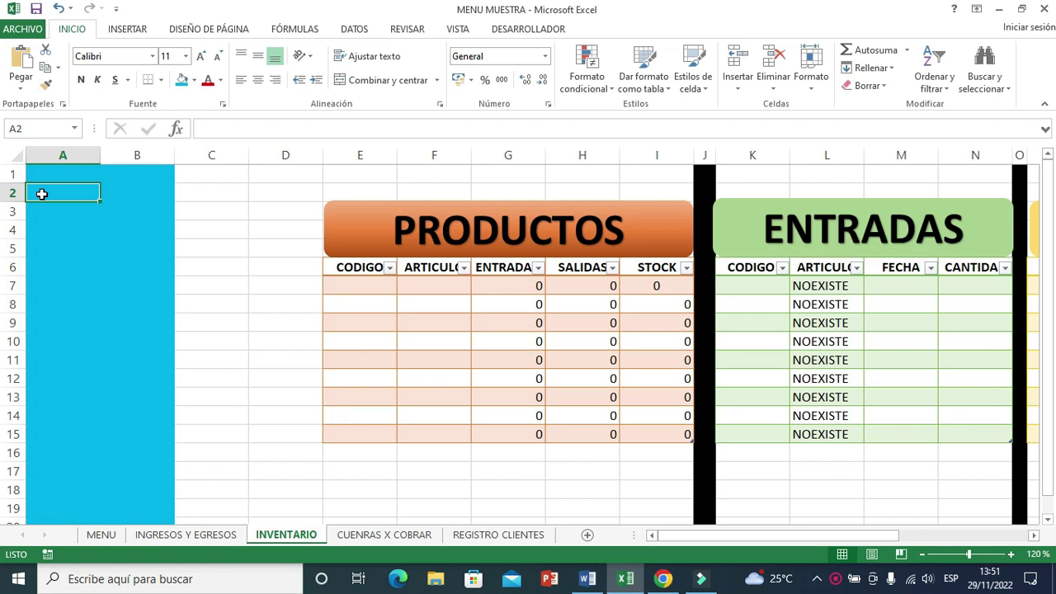
key("ctrl+v")
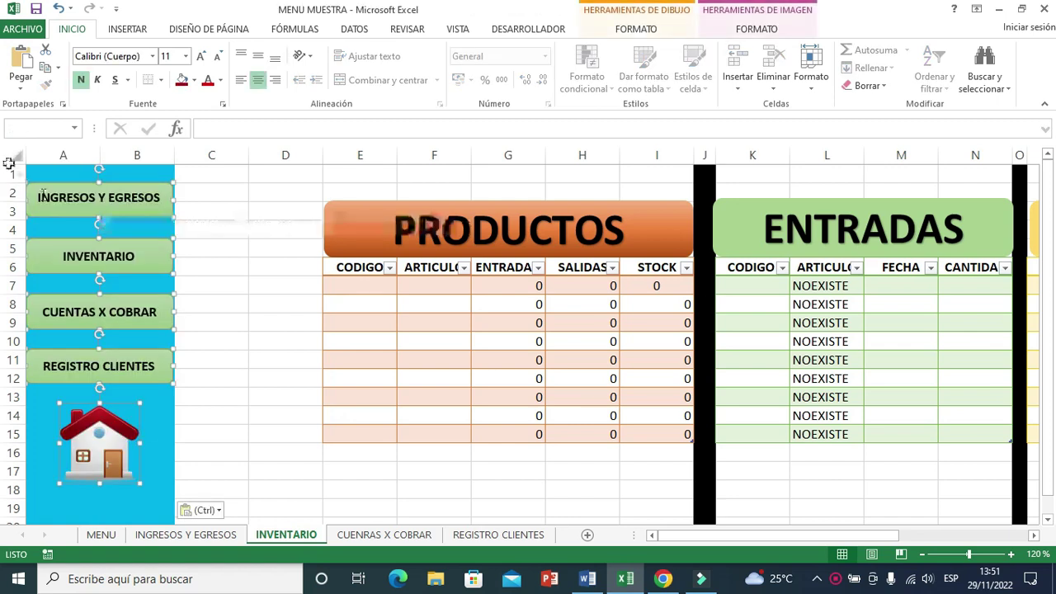
left_click(289, 489)
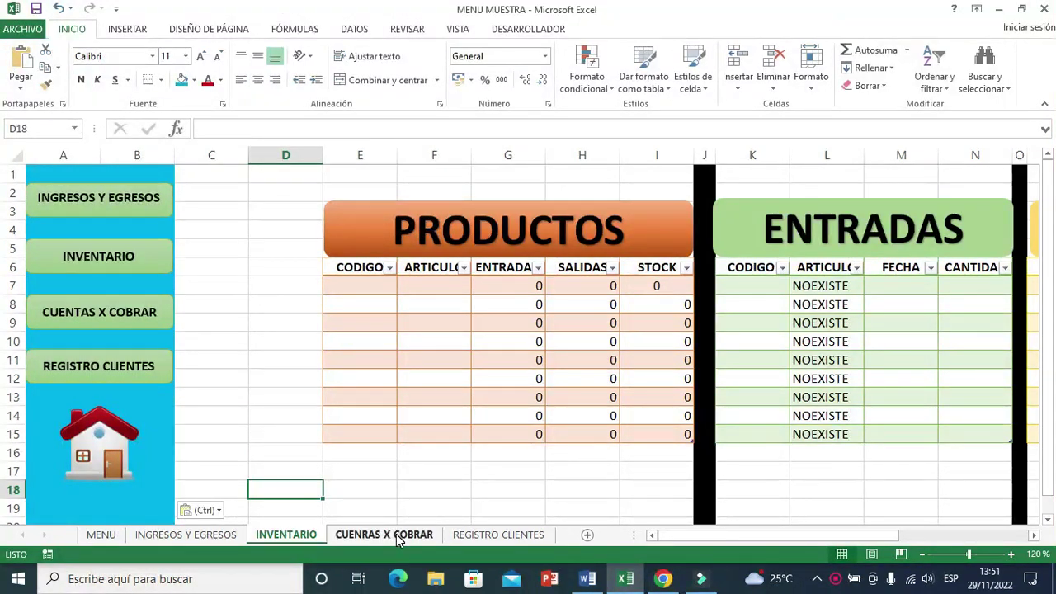
Step: Paste them at A2 on CUENTAS X COBRAR and REGISTRO CLIENTES, then test the house link
left_click(396, 536)
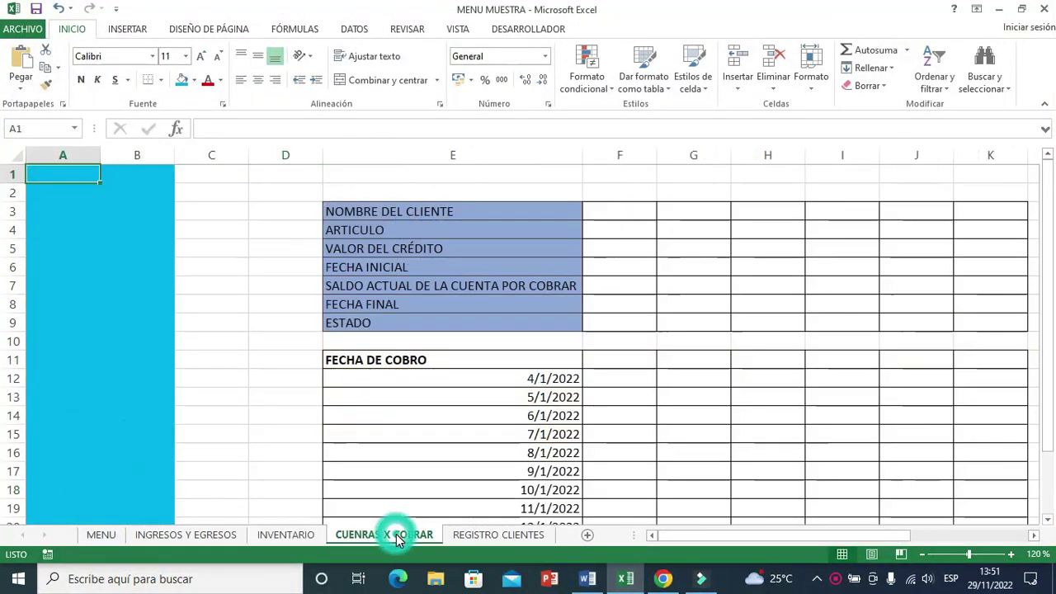
left_click(46, 191)
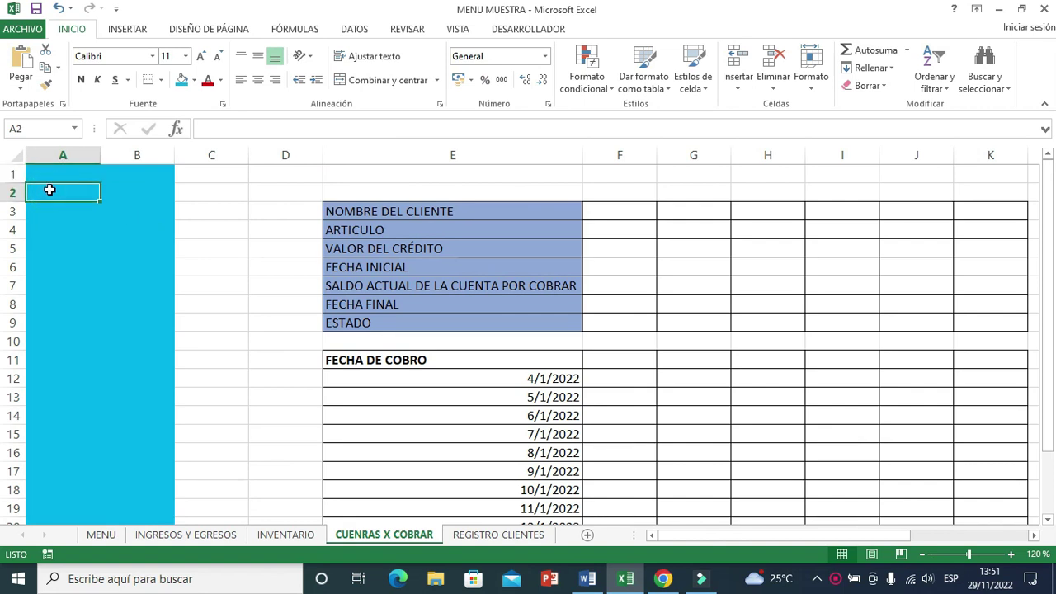
key("ctrl+v")
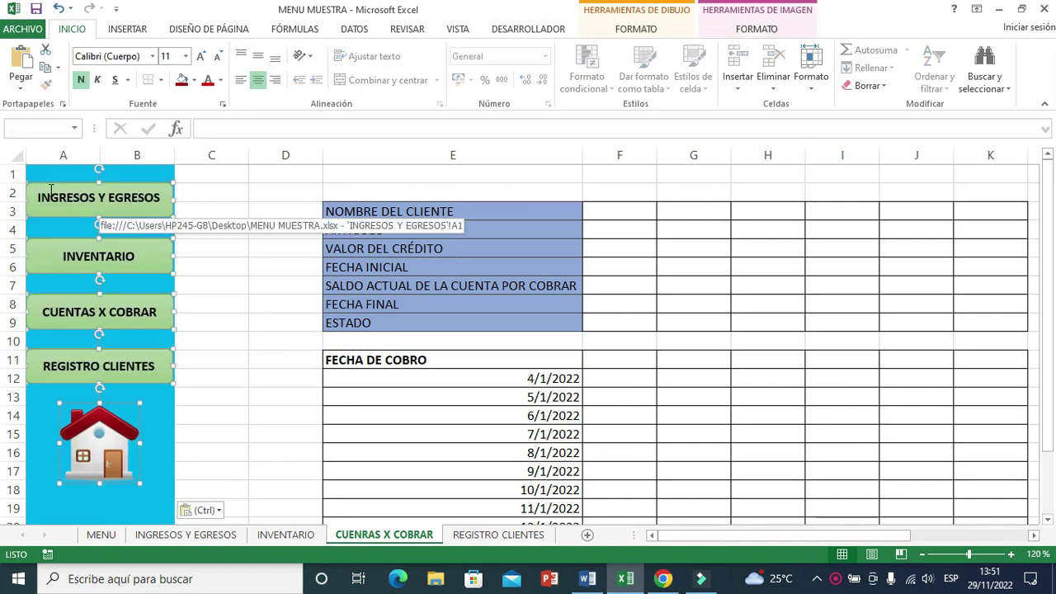
left_click(263, 351)
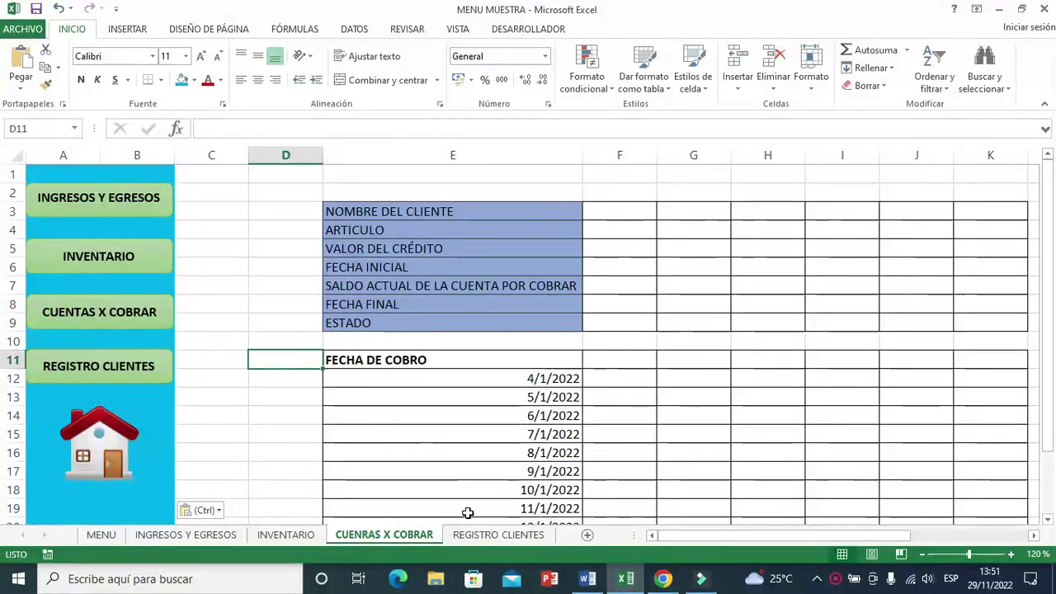
left_click(487, 536)
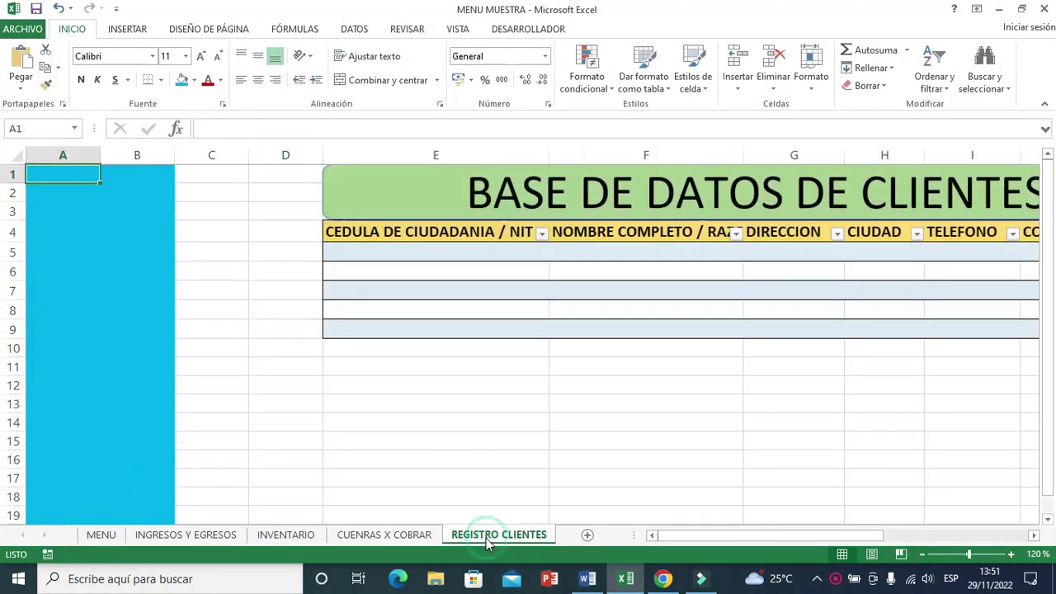
left_click(42, 193)
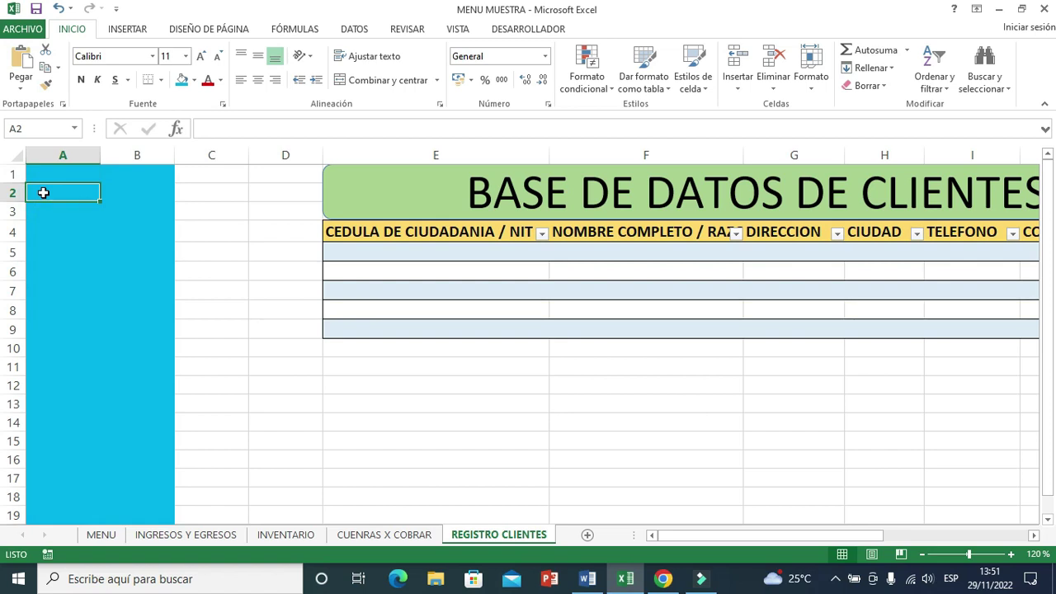
key("ctrl+v")
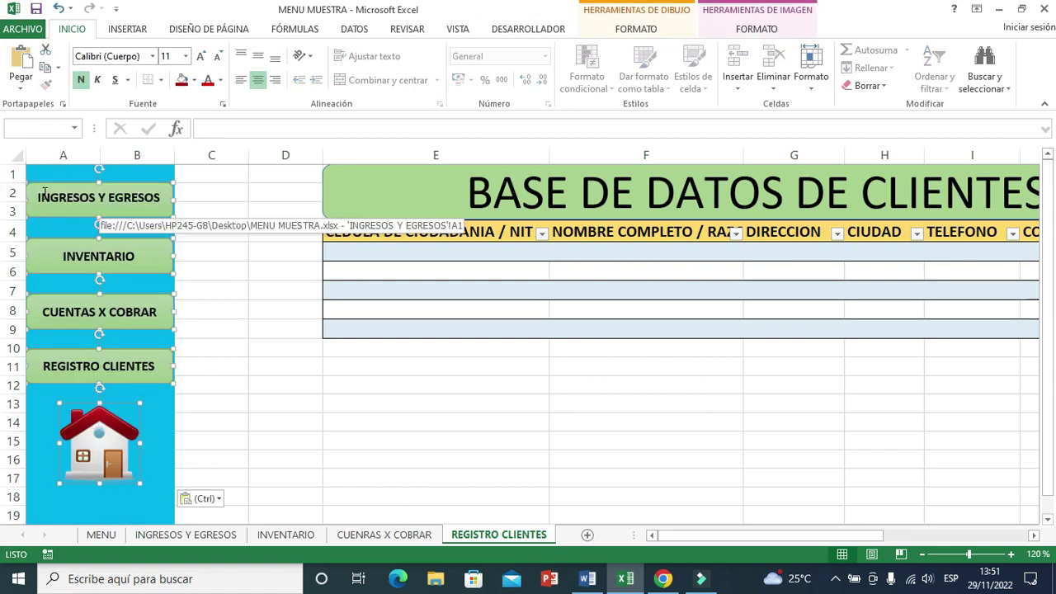
left_click(305, 394)
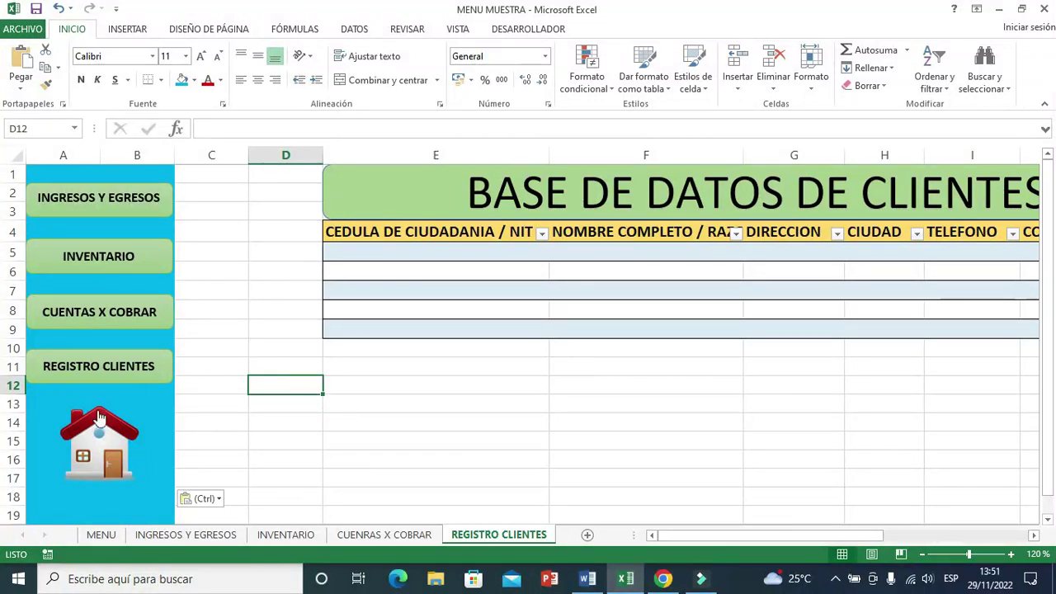
left_click(103, 447)
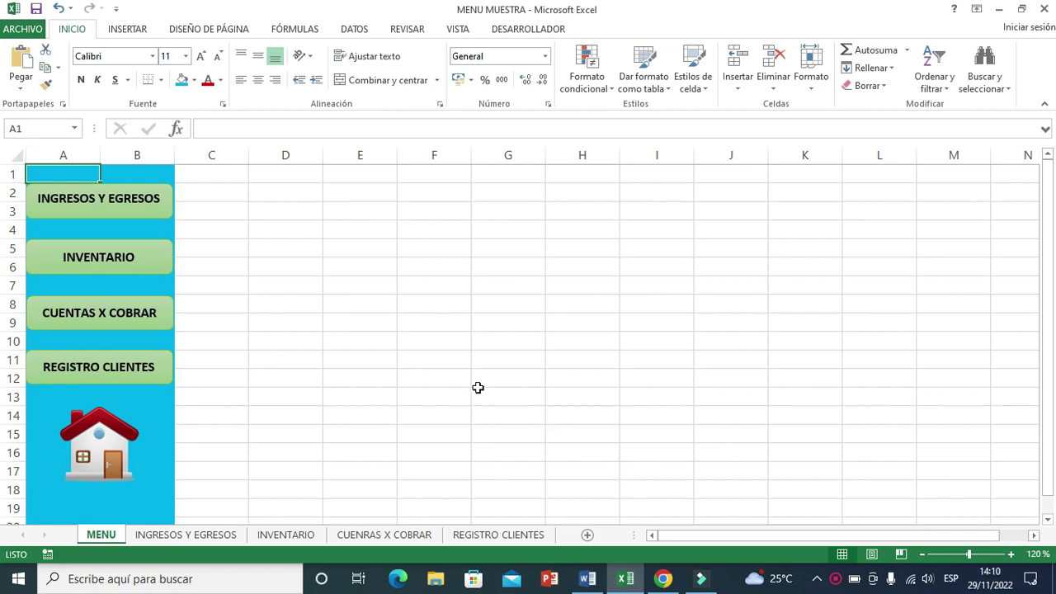
Step: On the INGRESOS Y EGRESOS sheet, widen its button into column C and fill it purple
left_click(154, 216)
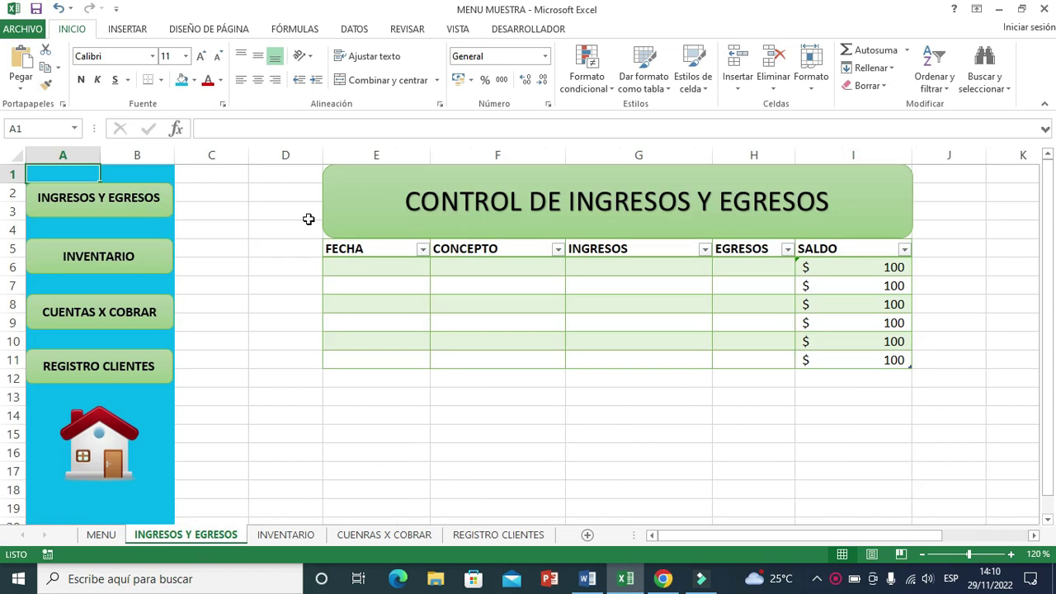
right_click(155, 213)
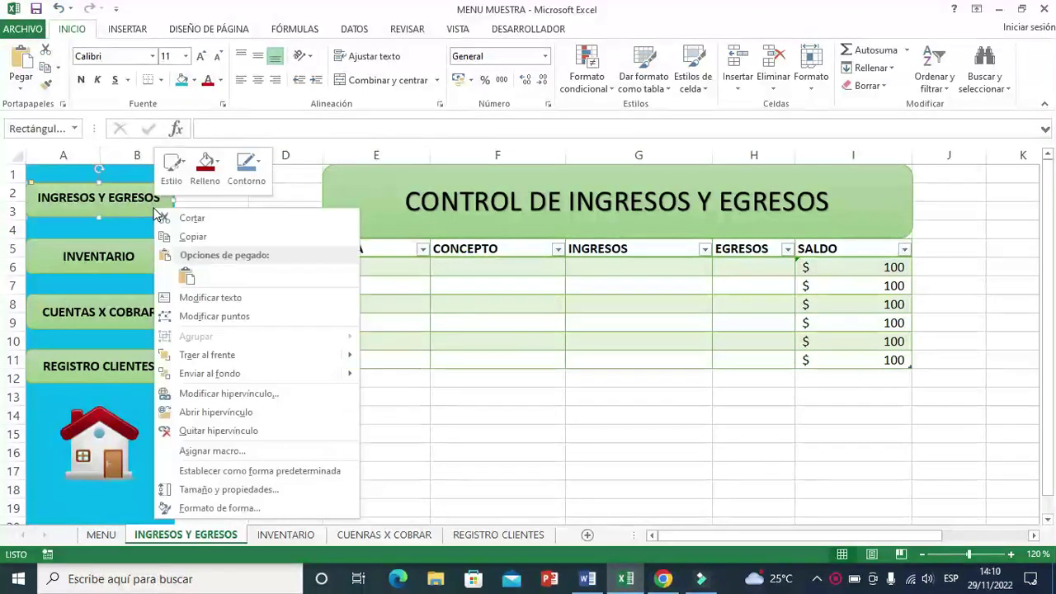
left_click(413, 414)
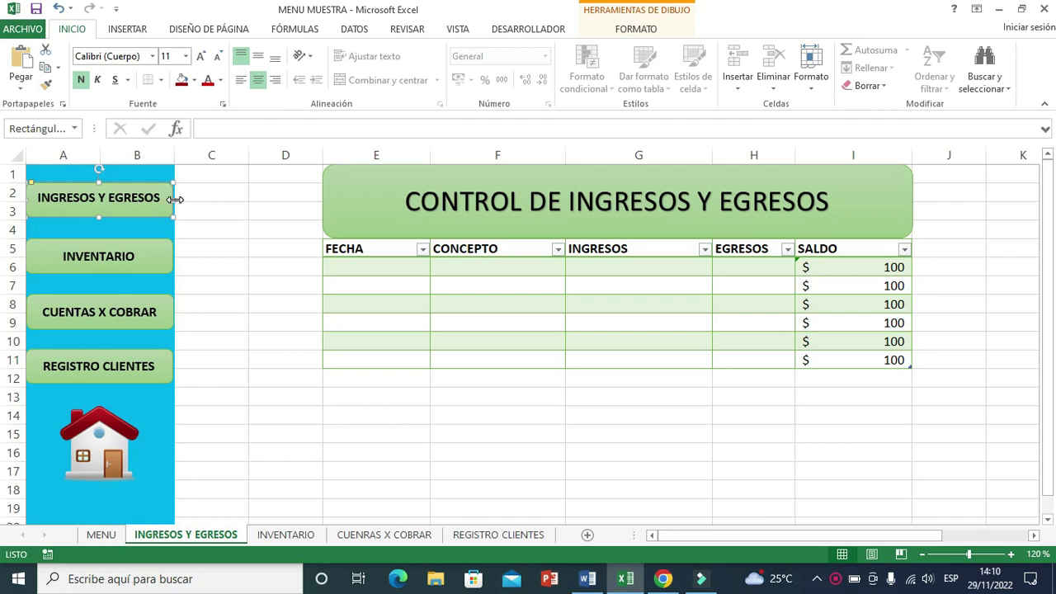
left_click_drag(175, 199, 243, 202)
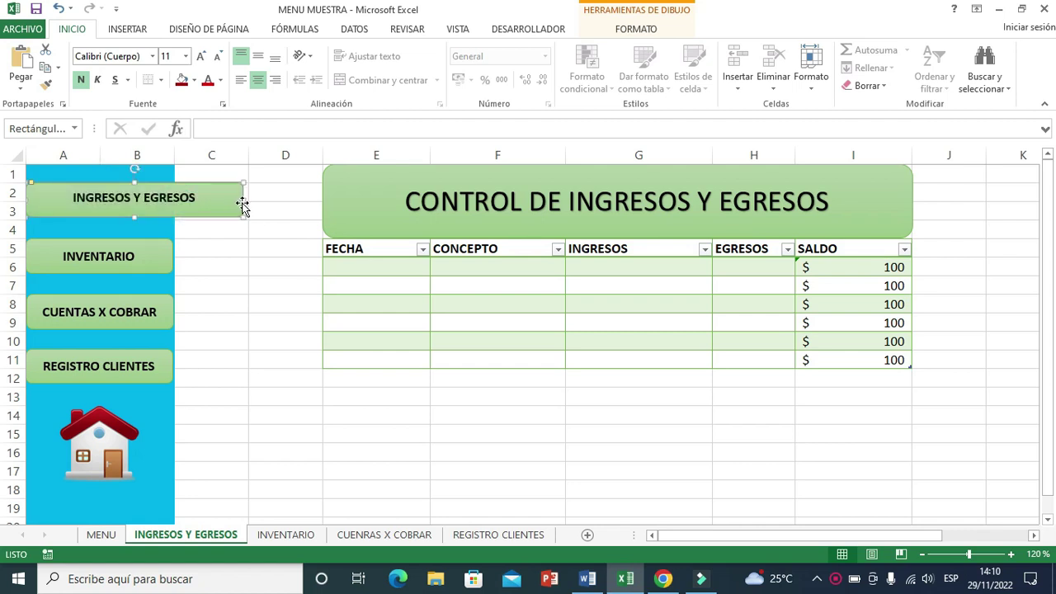
left_click(194, 82)
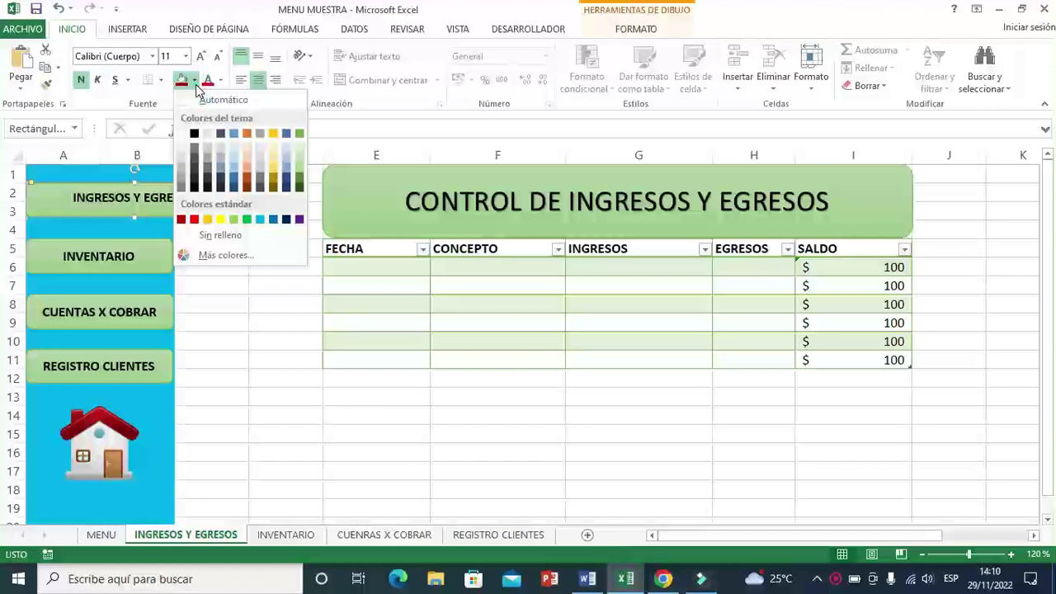
left_click(299, 219)
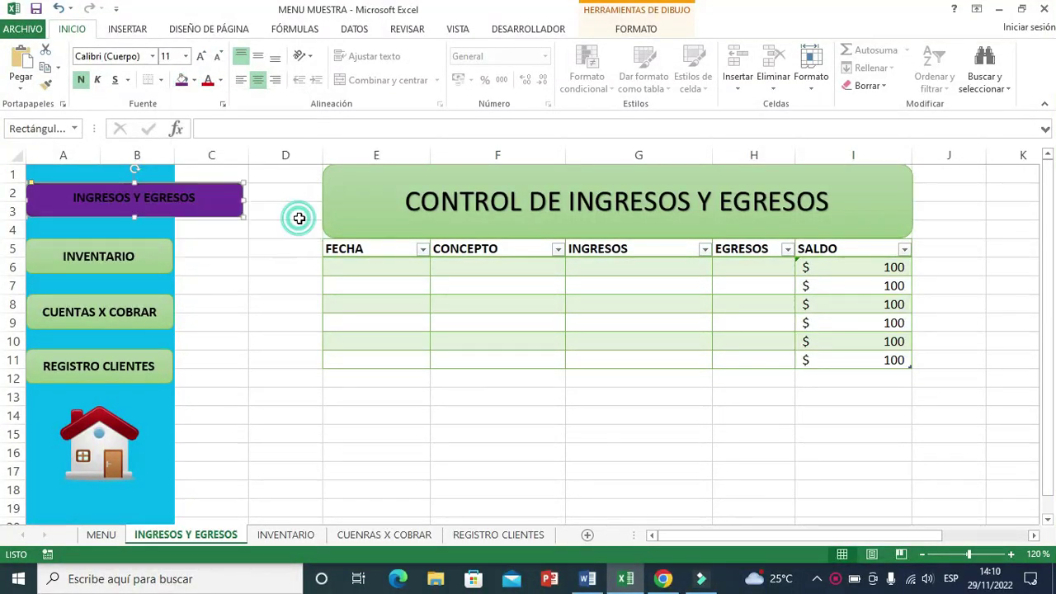
left_click(269, 296)
left_click(128, 459)
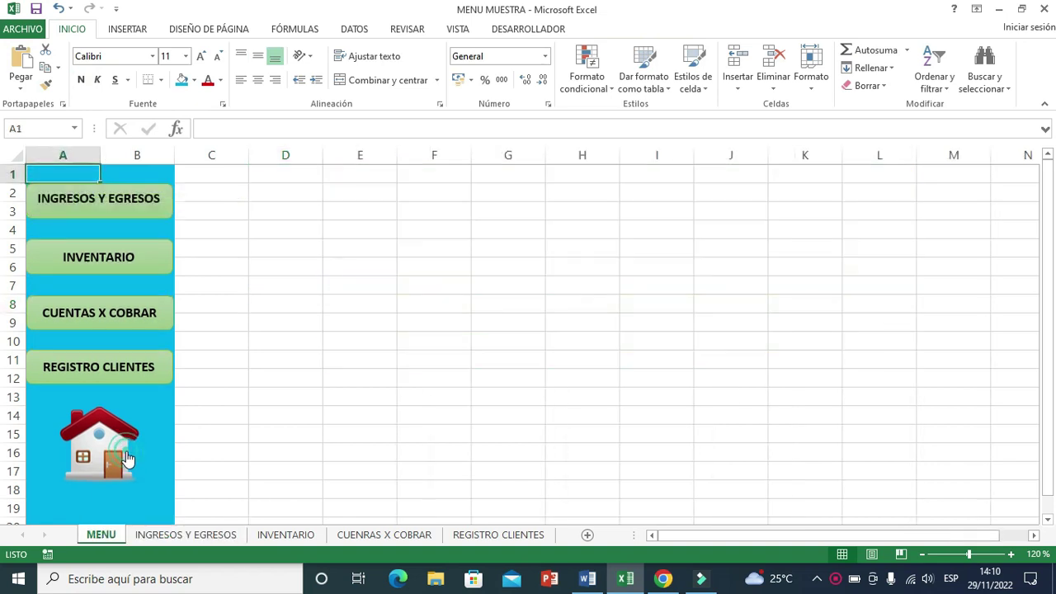
Step: On the INVENTARIO sheet, stretch the INVENTARIO button into column C and fill it orange
left_click(133, 221)
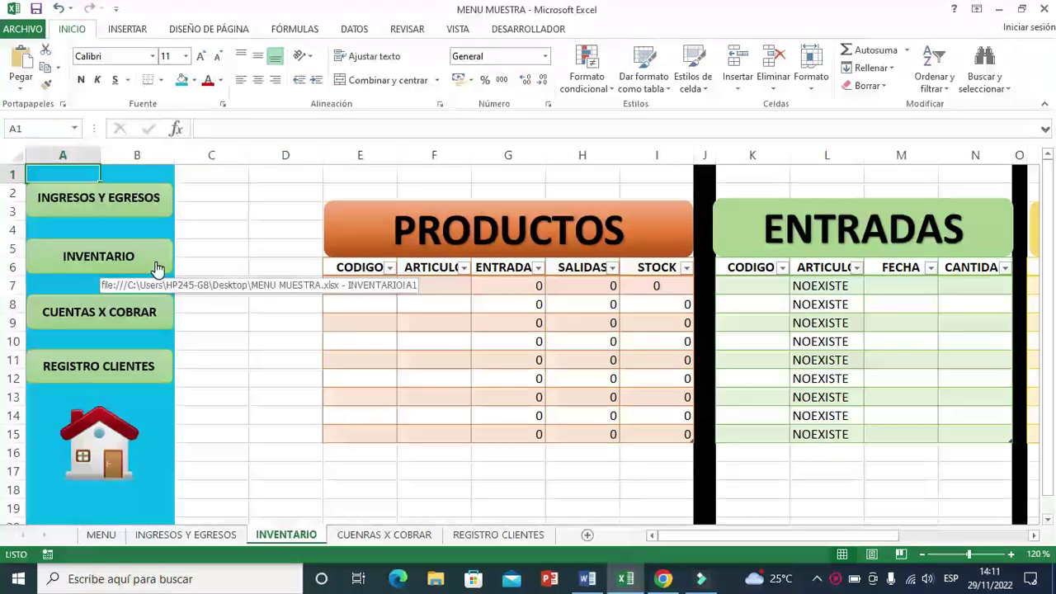
right_click(156, 261)
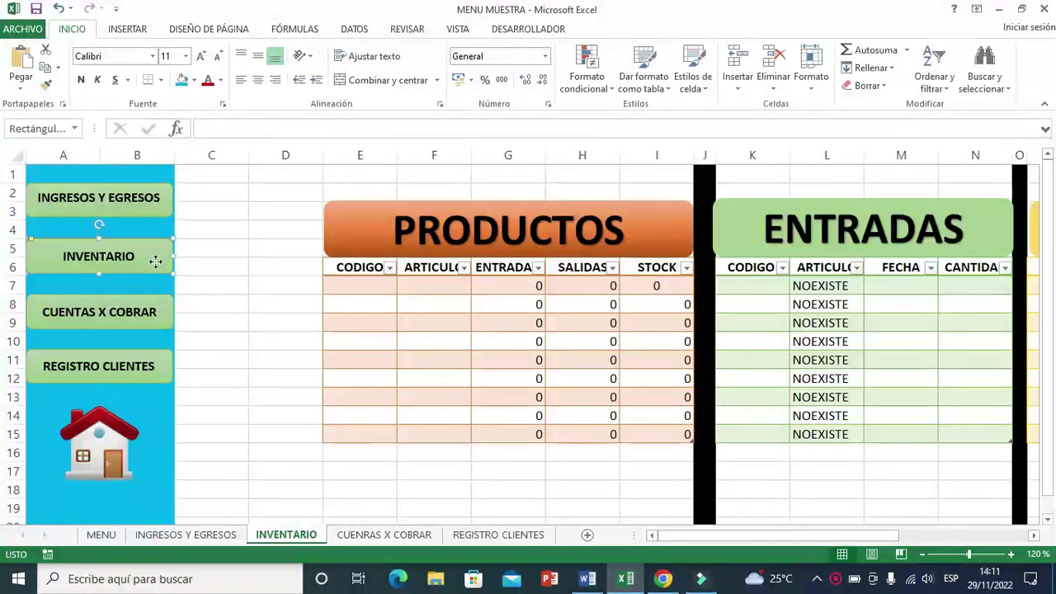
left_click(444, 467)
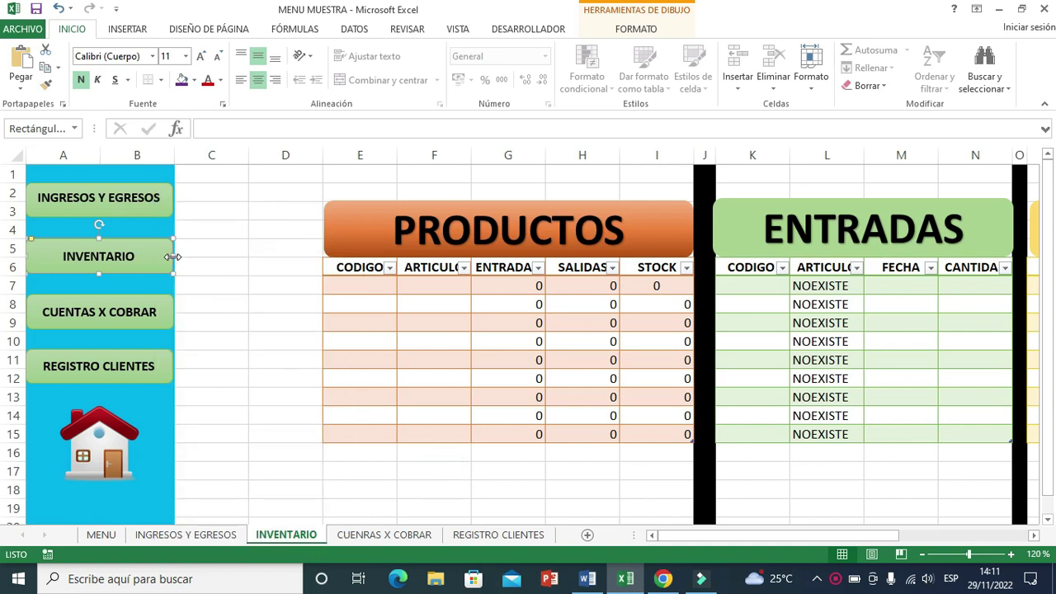
left_click_drag(172, 256, 247, 254)
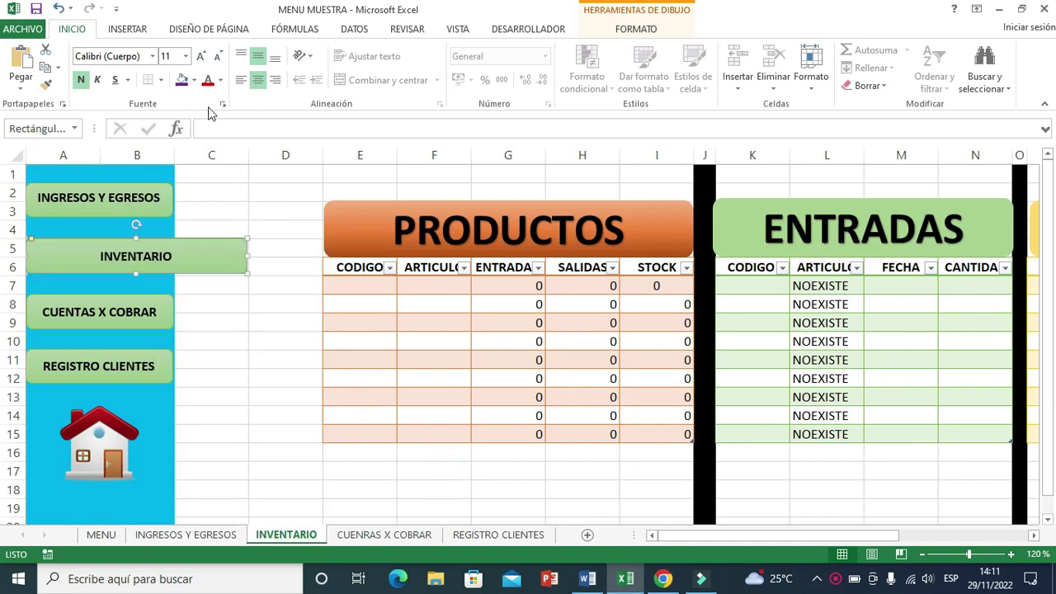
left_click(194, 80)
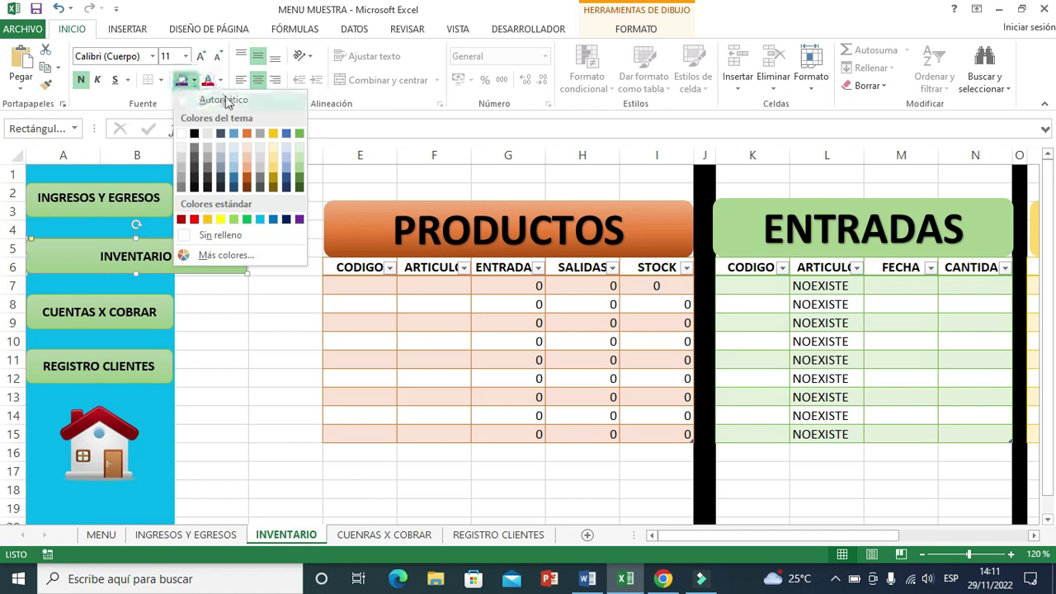
left_click(246, 133)
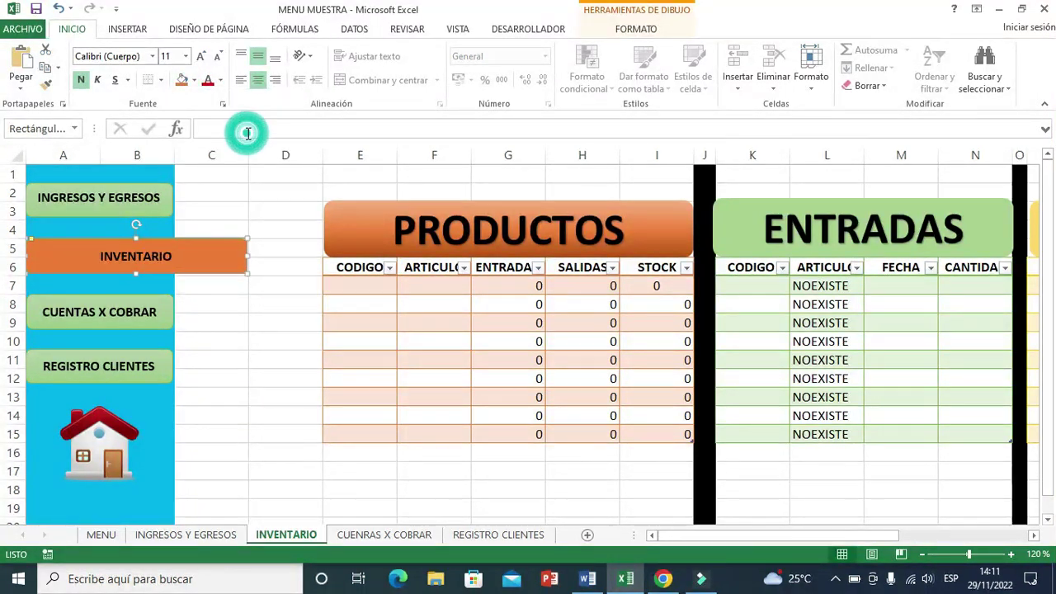
left_click(251, 326)
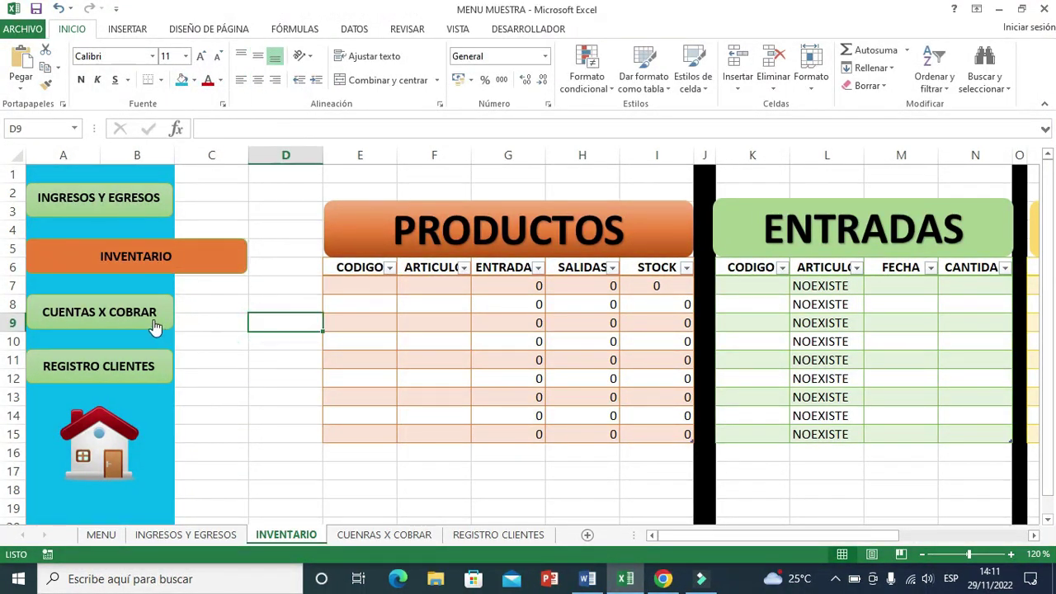
left_click(153, 326)
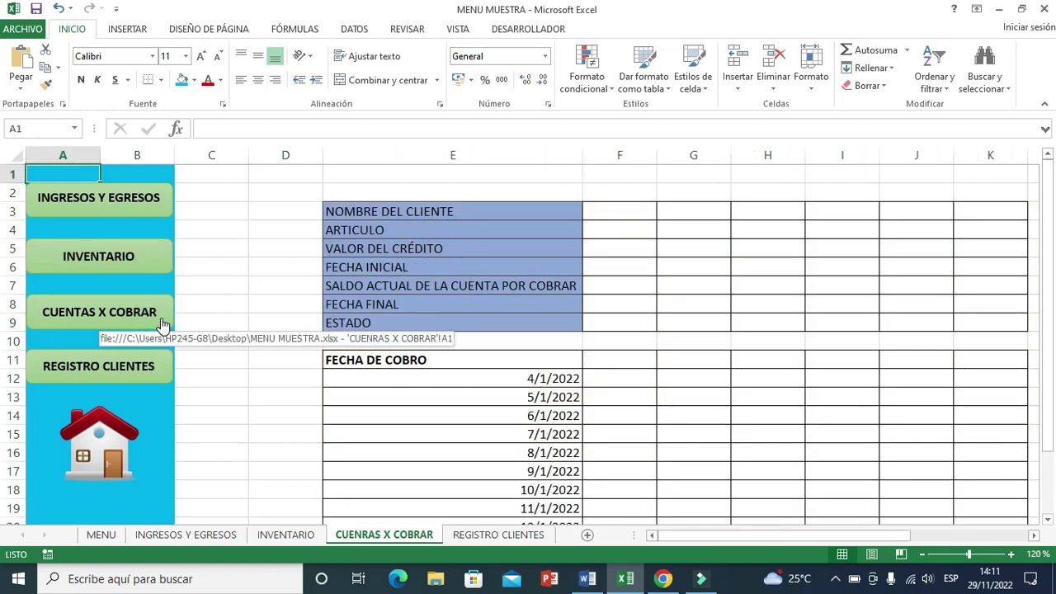
Step: Stretch the CUENTAS X COBRAR button into column C with a dark slate-grey fill
right_click(164, 322)
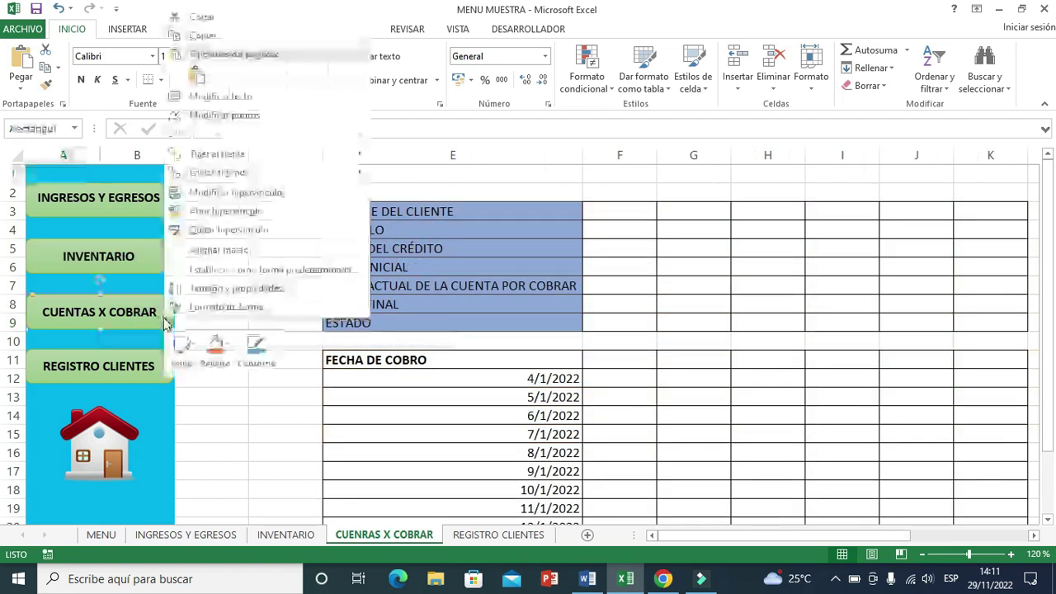
left_click(484, 190)
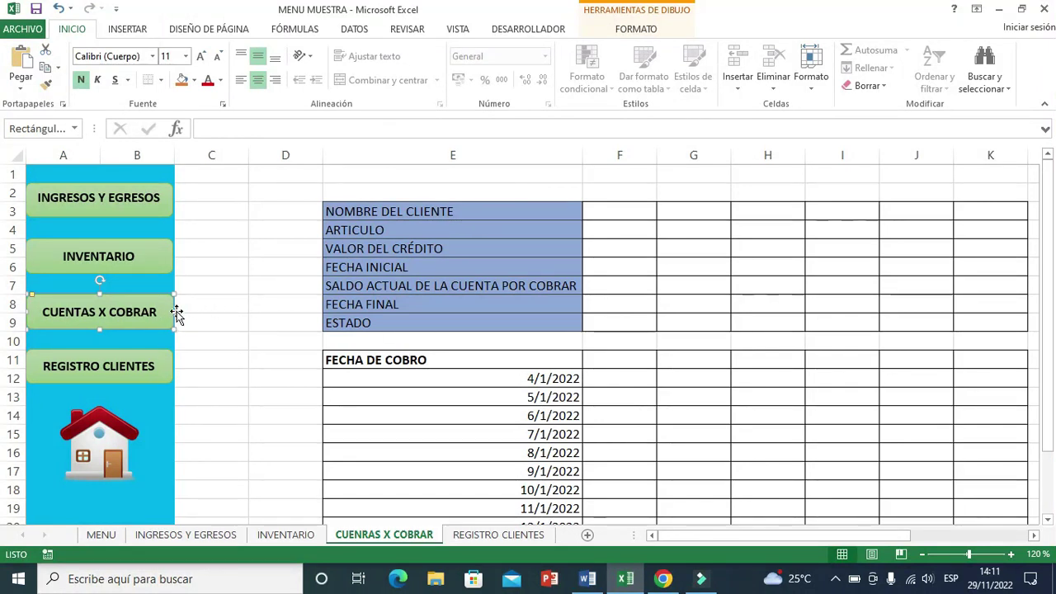
left_click_drag(176, 312, 174, 312)
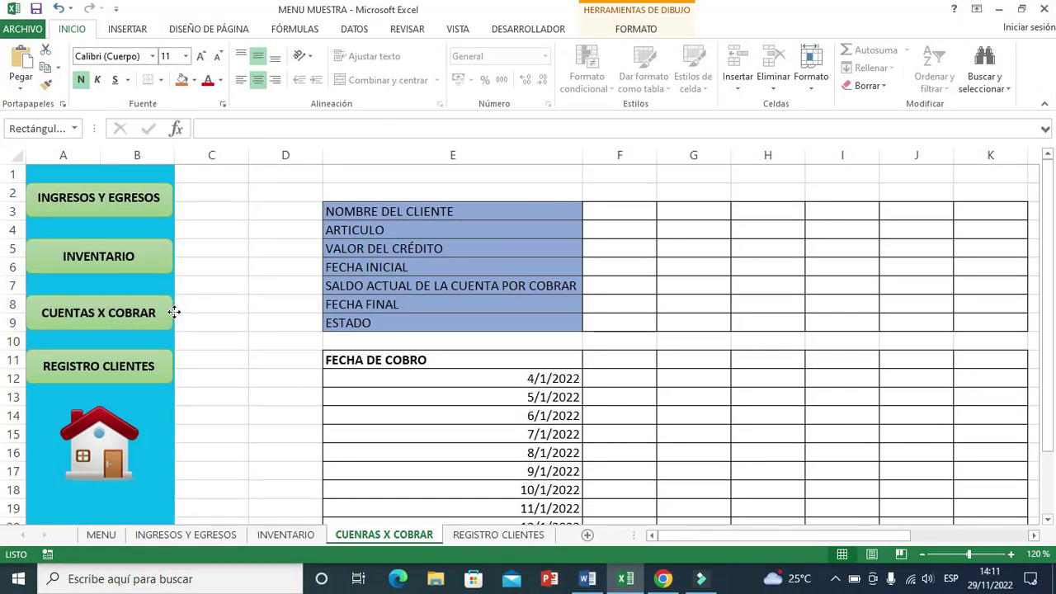
left_click_drag(177, 310, 245, 311)
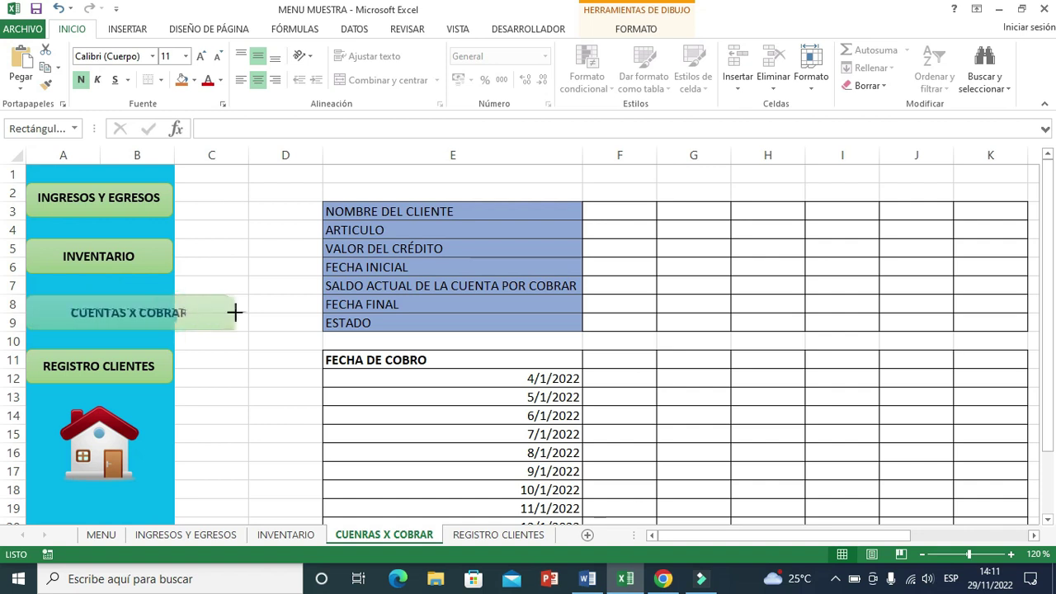
left_click(196, 80)
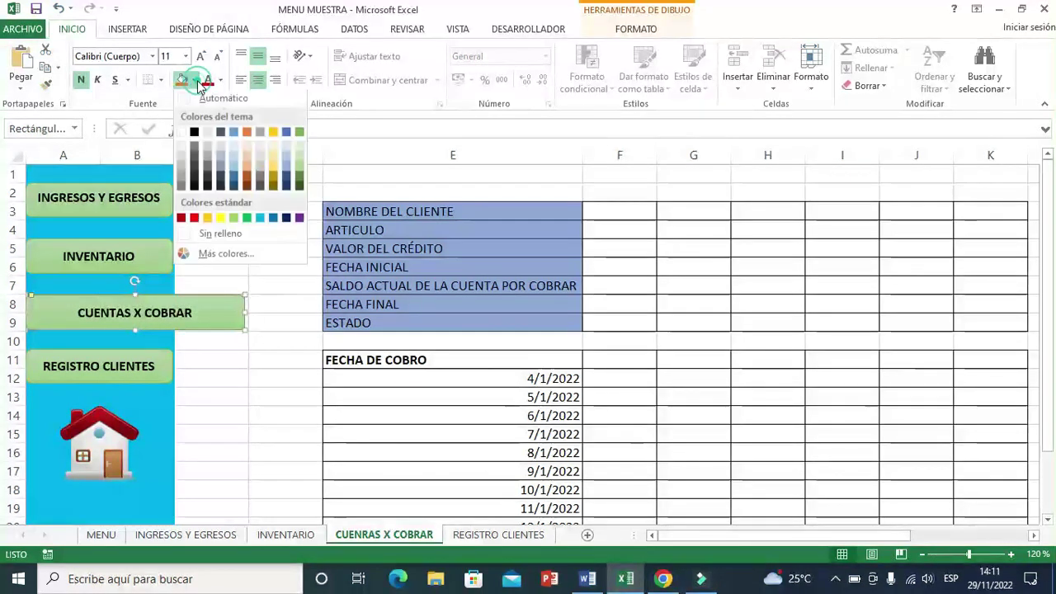
left_click(220, 132)
left_click(244, 390)
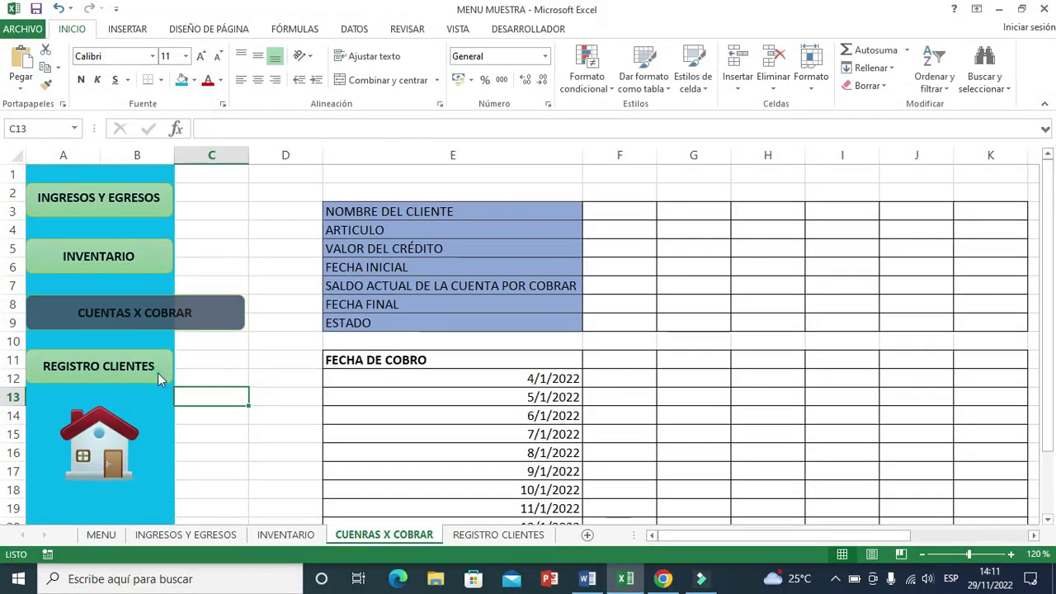
left_click(157, 373)
Step: Stretch the REGISTRO CLIENTES button into column C and fill it gold
right_click(145, 376)
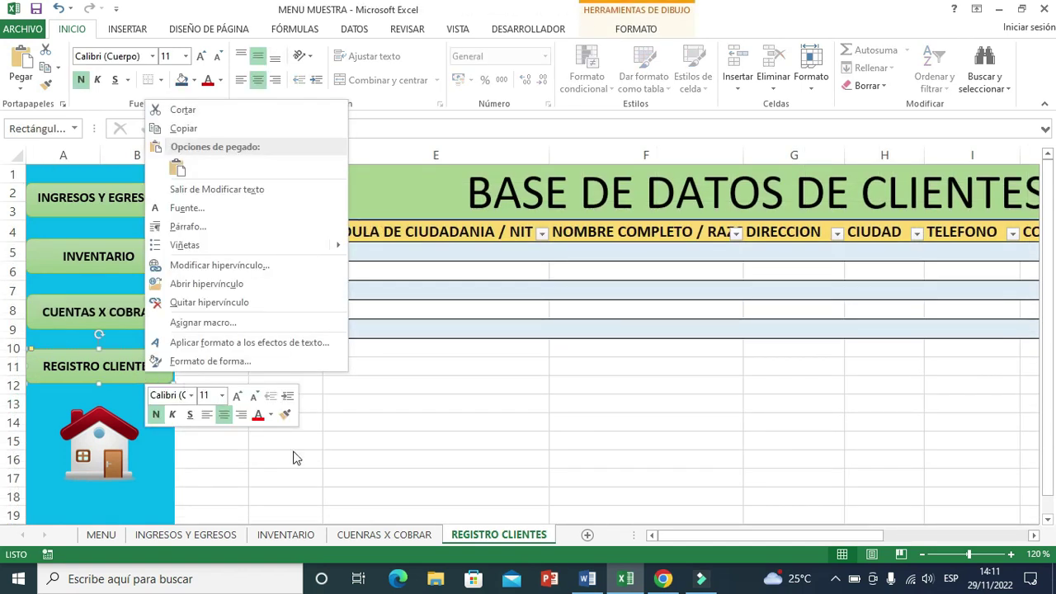
left_click(282, 477)
left_click_drag(172, 364, 238, 369)
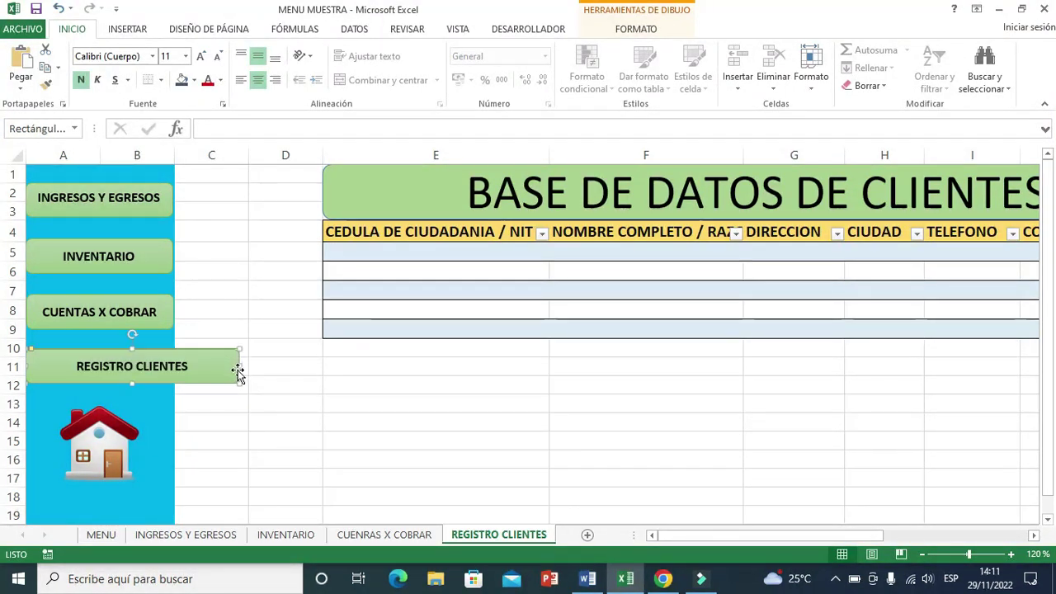
left_click(196, 81)
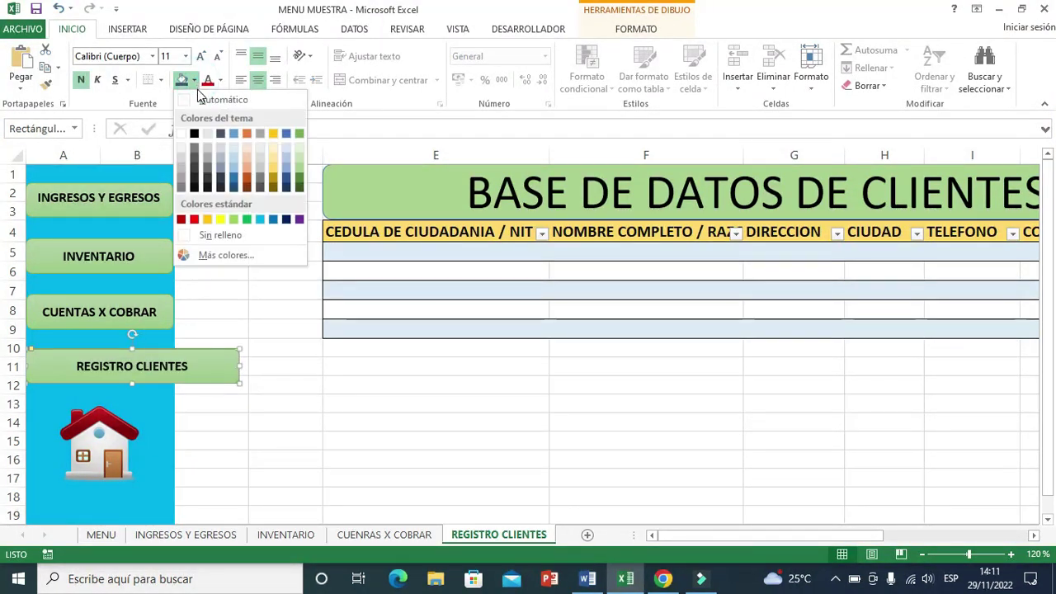
left_click(273, 134)
left_click(262, 475)
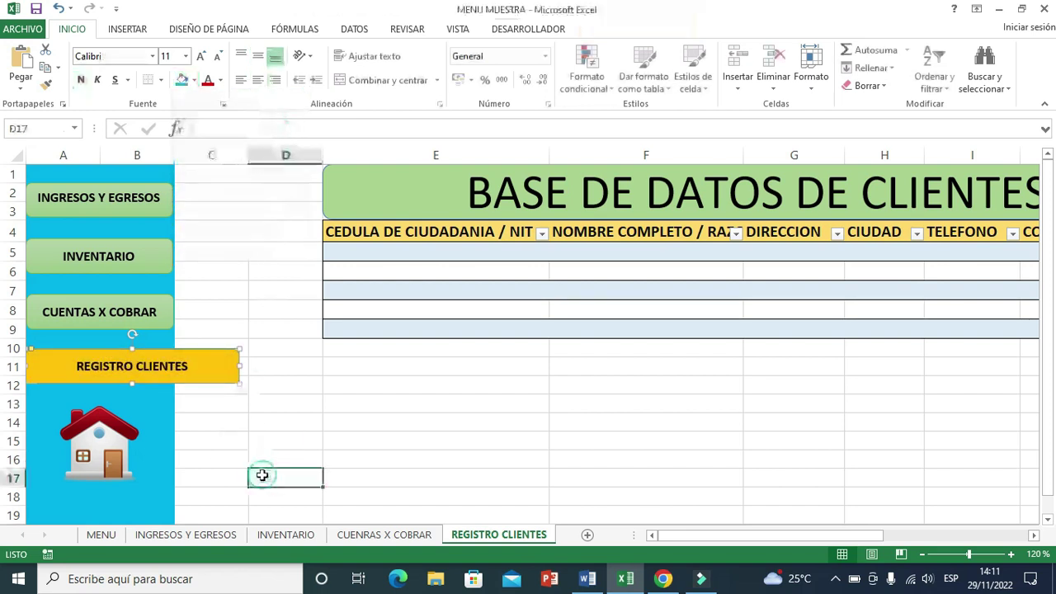
Step: Click through all four menu buttons and the house icon to verify each jump
left_click(123, 457)
left_click(132, 198)
left_click(128, 261)
left_click(120, 311)
left_click(123, 366)
left_click(121, 310)
left_click(119, 260)
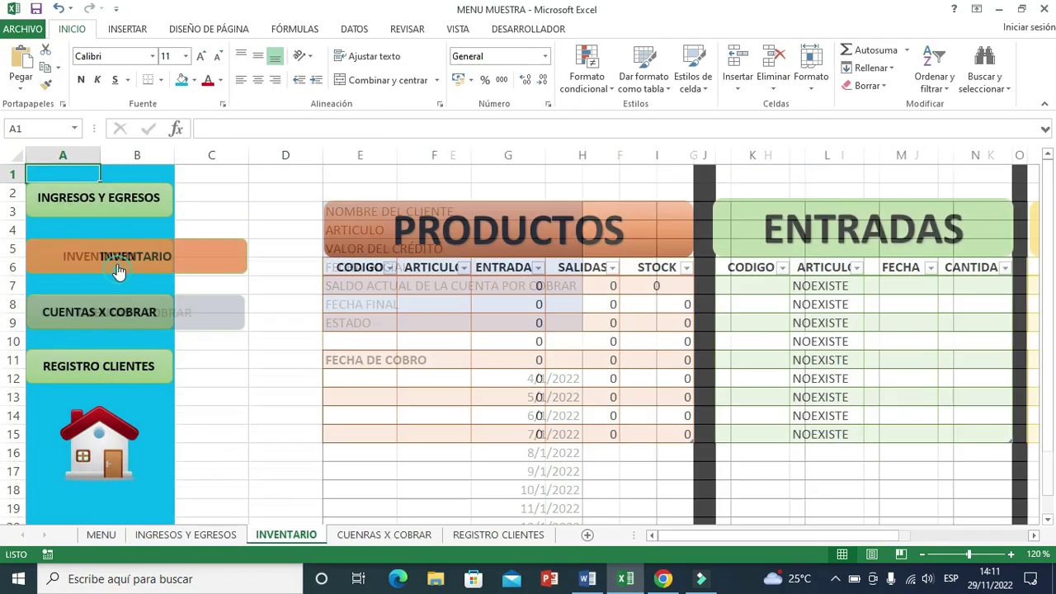
left_click(108, 198)
left_click(118, 254)
left_click(128, 319)
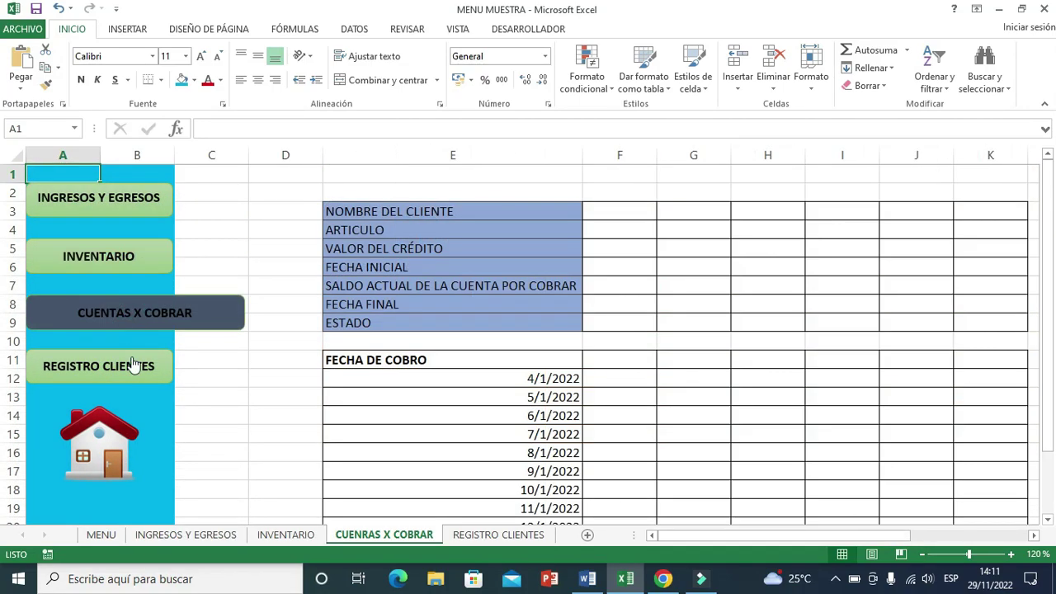
left_click(123, 365)
left_click(130, 308)
left_click(103, 462)
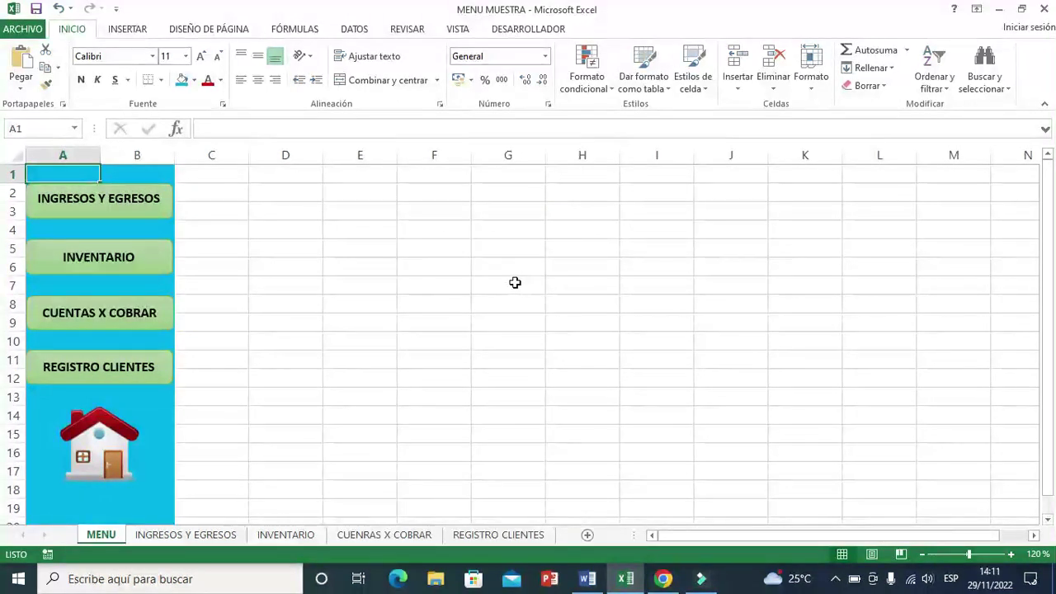
Step: Turn off gridlines on MENU, retest the four buttons, and select range F2:I7
left_click(459, 30)
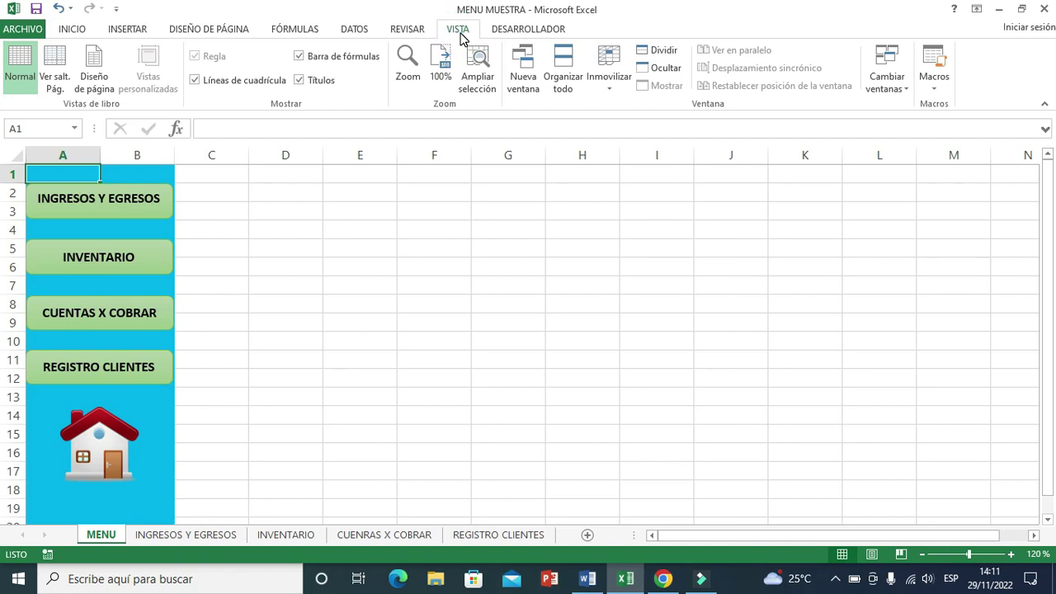
left_click(196, 82)
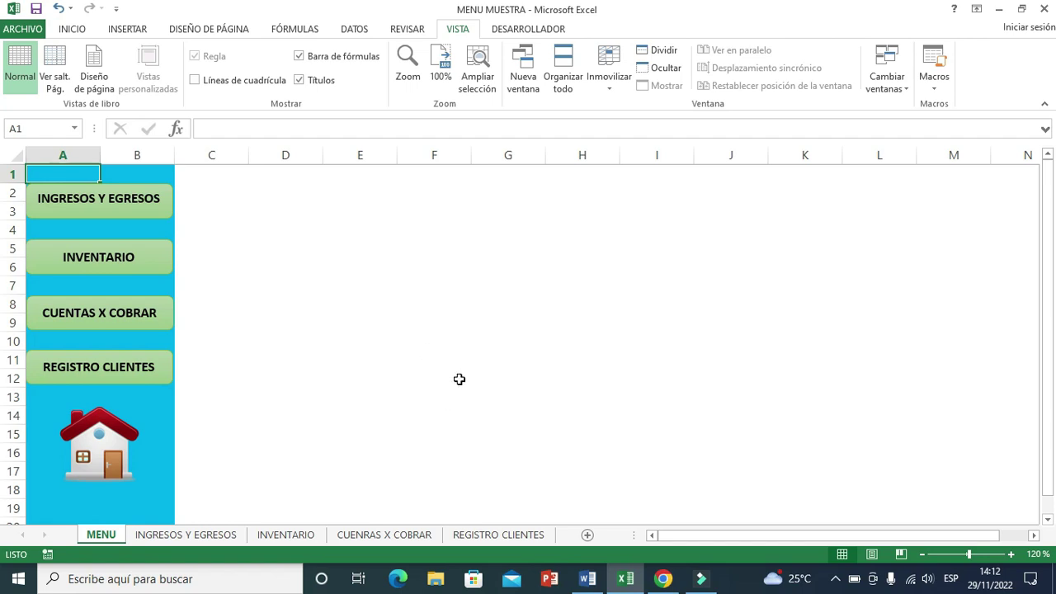
left_click(163, 210)
left_click(145, 275)
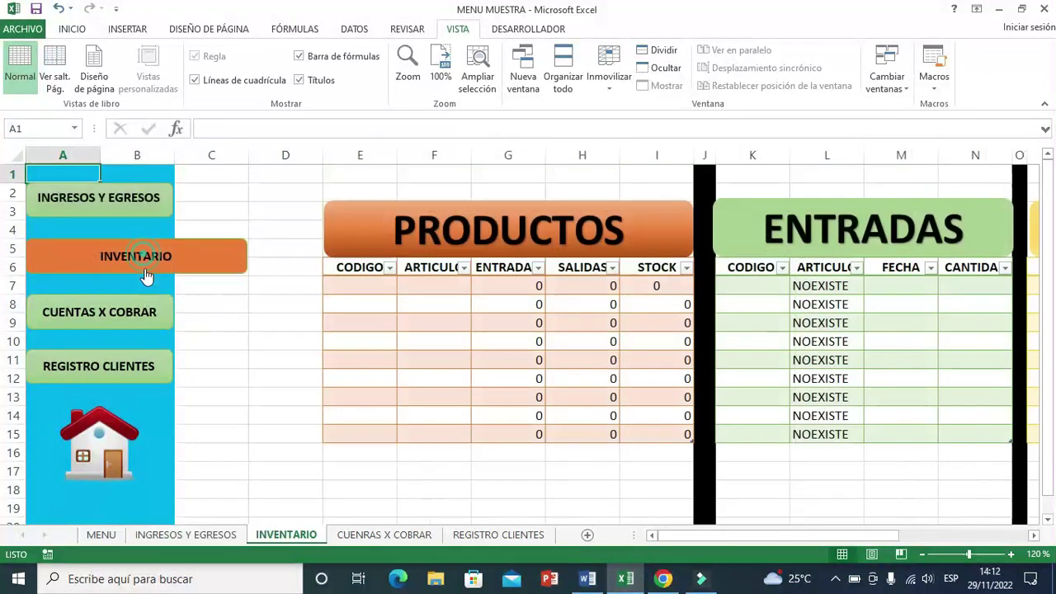
left_click(136, 320)
left_click(145, 368)
left_click(91, 428)
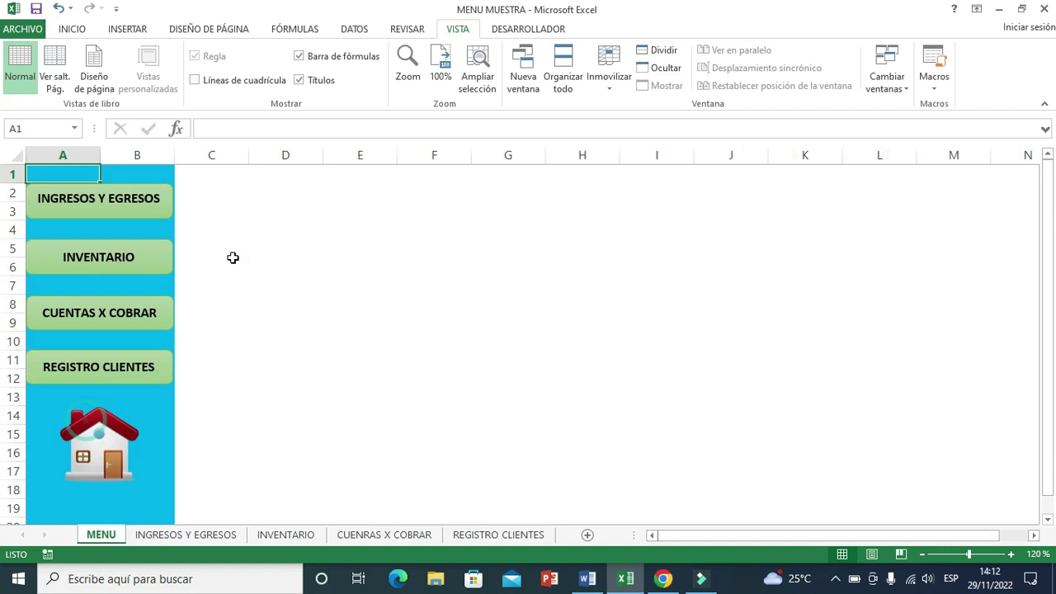
left_click_drag(657, 286, 436, 198)
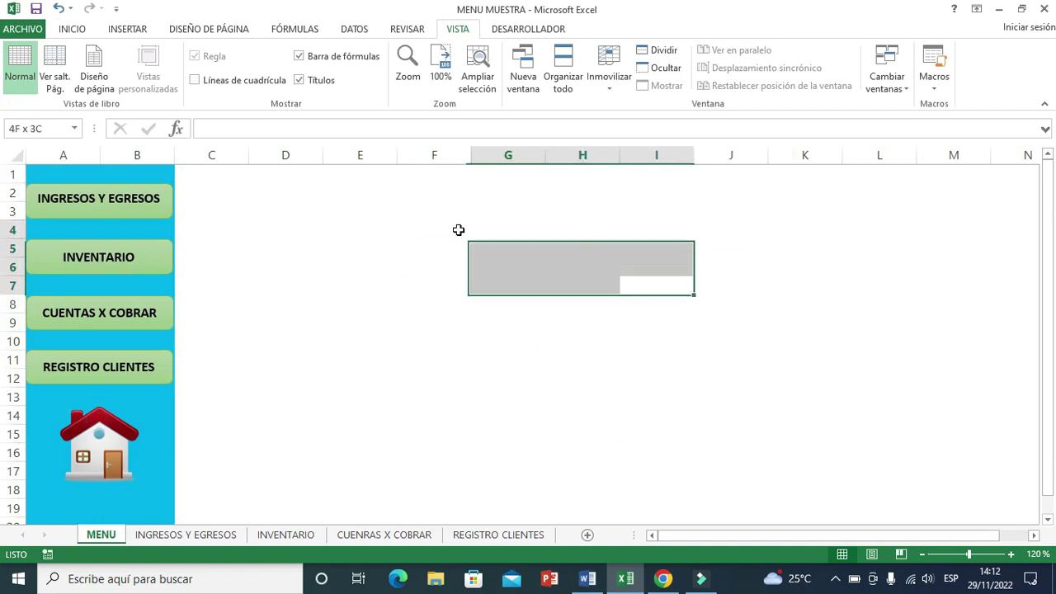
left_click(461, 326)
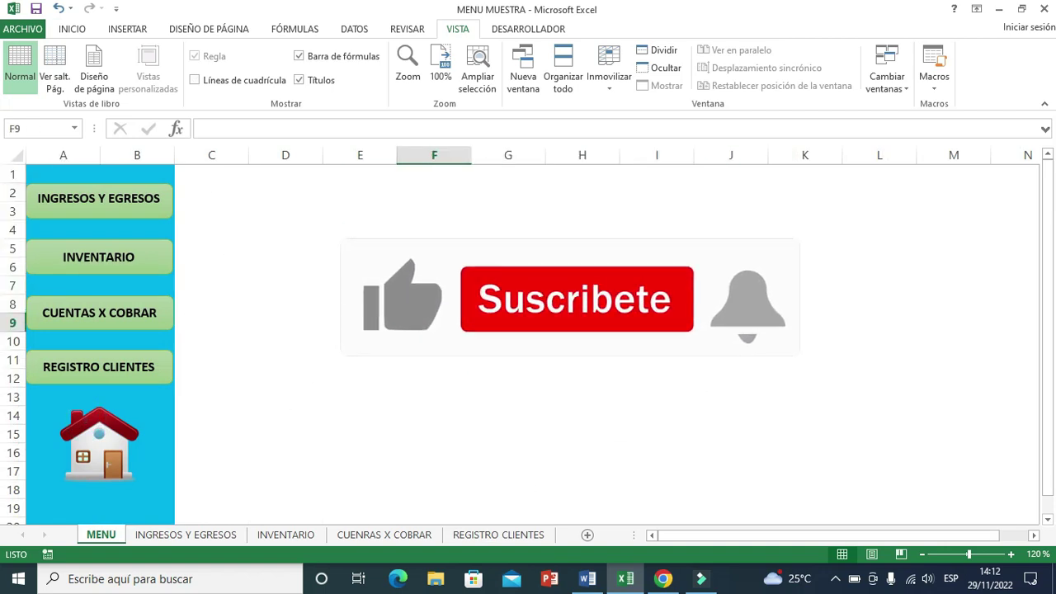